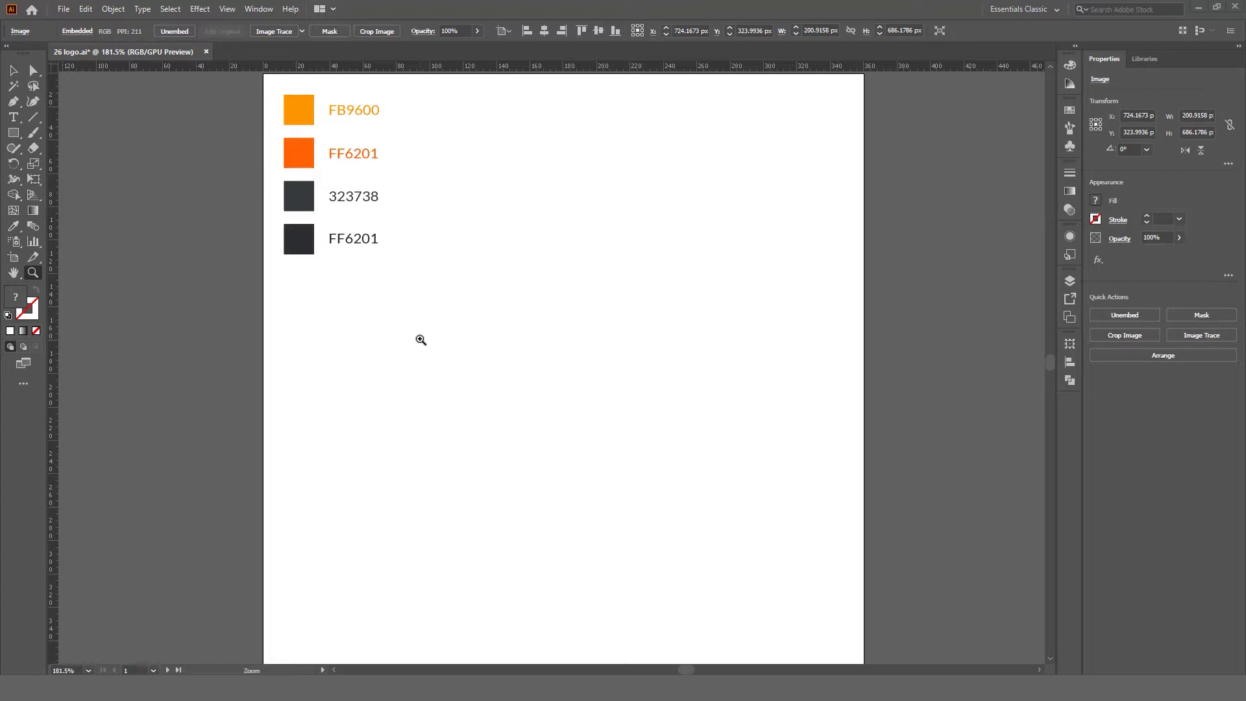
- Draw a square below the colour swatches with the Rectangle tool
{"action": "left_click", "coordinate": [17, 135]}
{"action": "left_click_drag", "start_coordinate": [17, 135], "coordinate": [61, 130]}
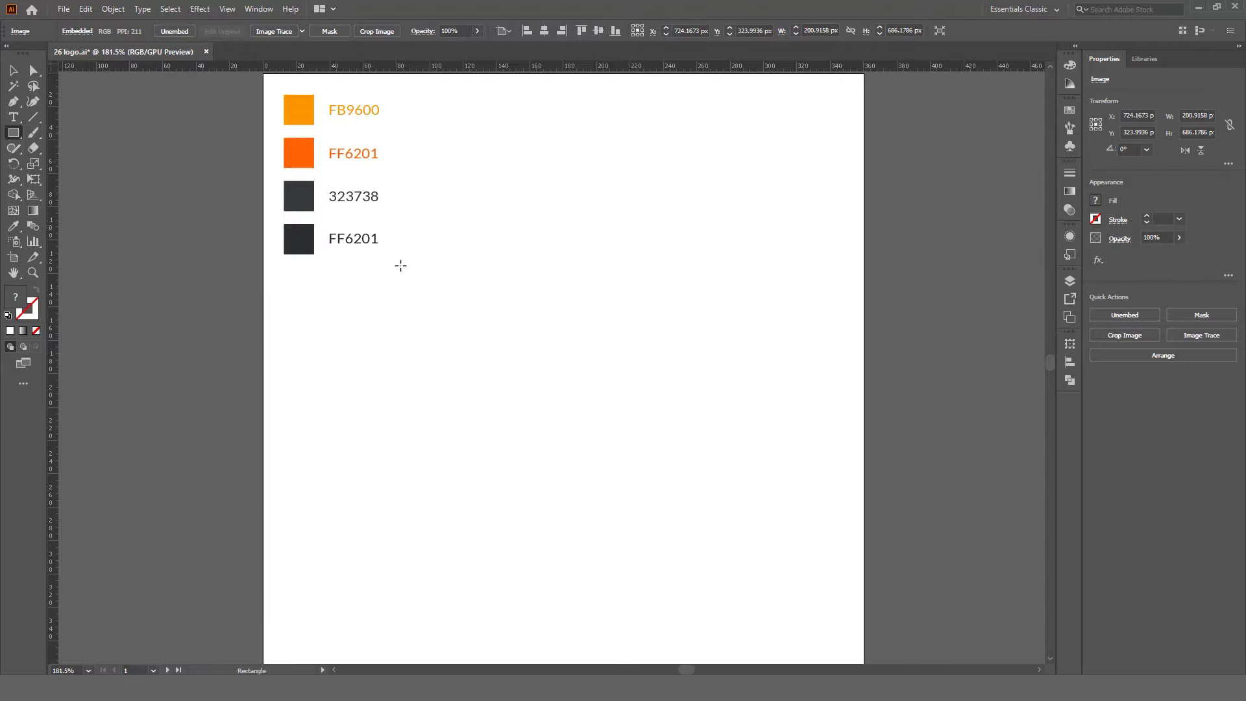
{"action": "mouse_move", "coordinate": [529, 307]}
{"action": "left_mouse_down"}
{"action": "mouse_move", "coordinate": [679, 473]}
{"action": "mouse_move", "coordinate": [677, 455]}
{"action": "left_mouse_up"}
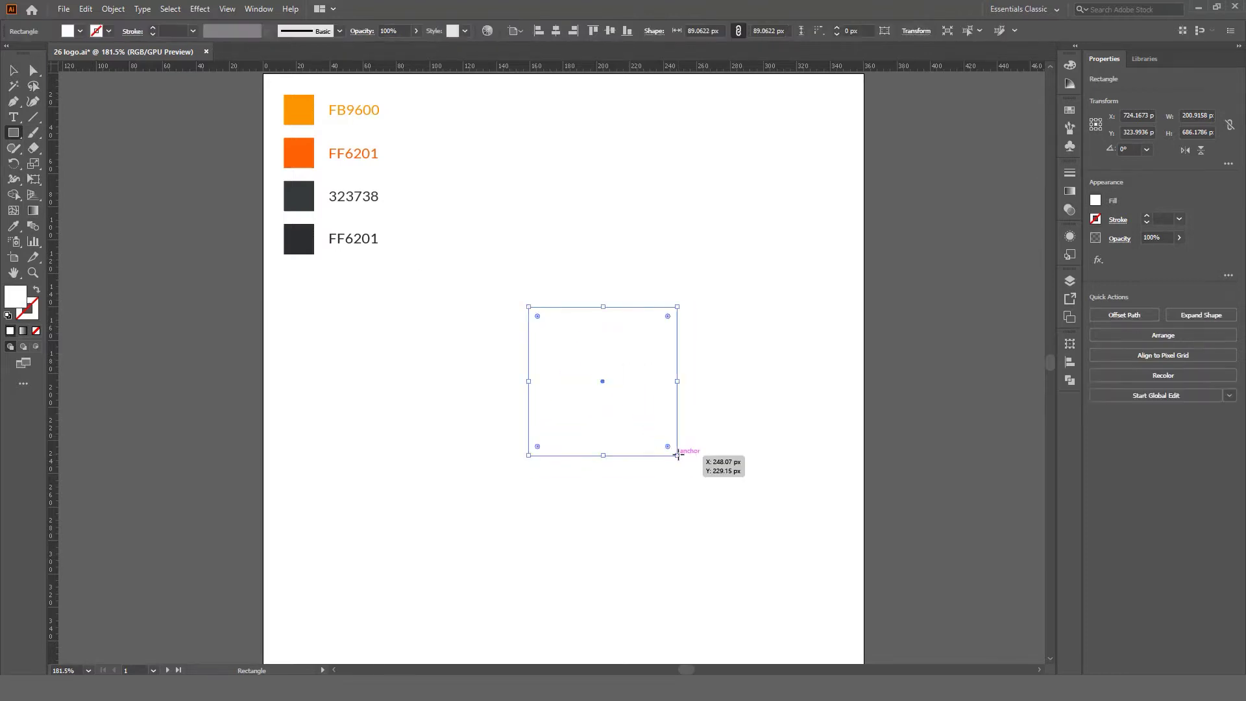
{"action": "left_click", "coordinate": [14, 70]}
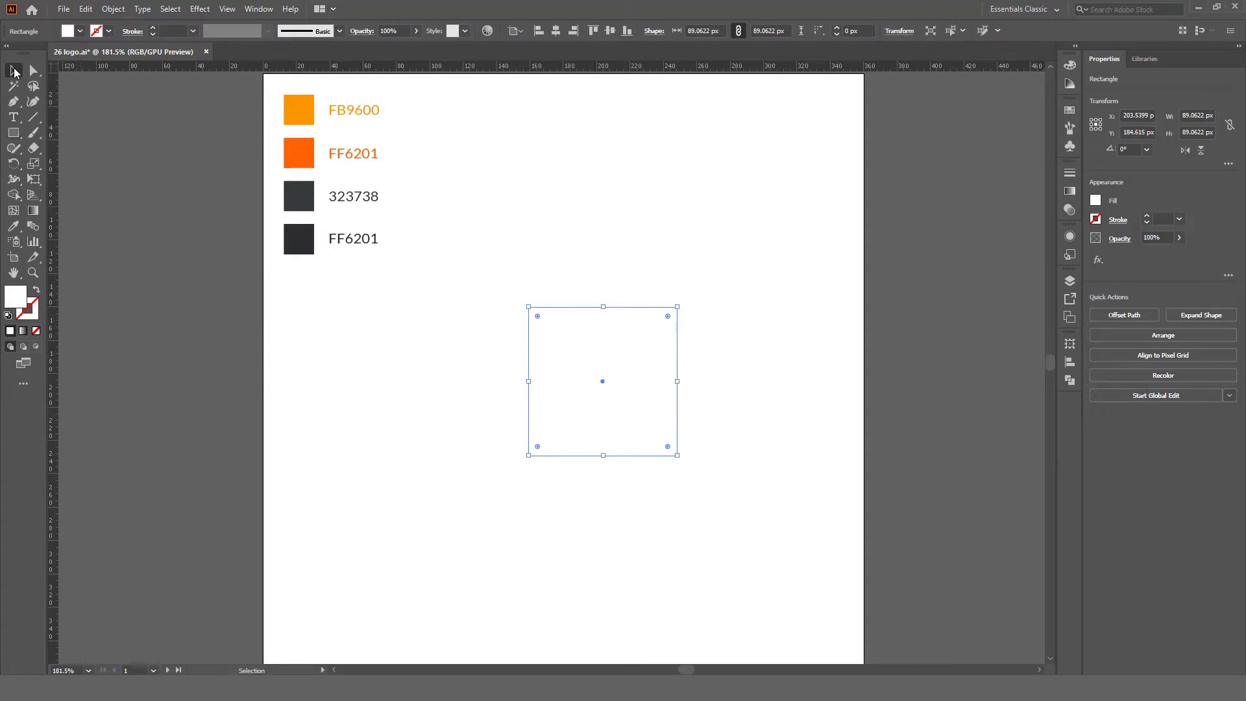
- Fill the square with black (000000) from the Color panel
{"action": "left_click", "coordinate": [259, 9]}
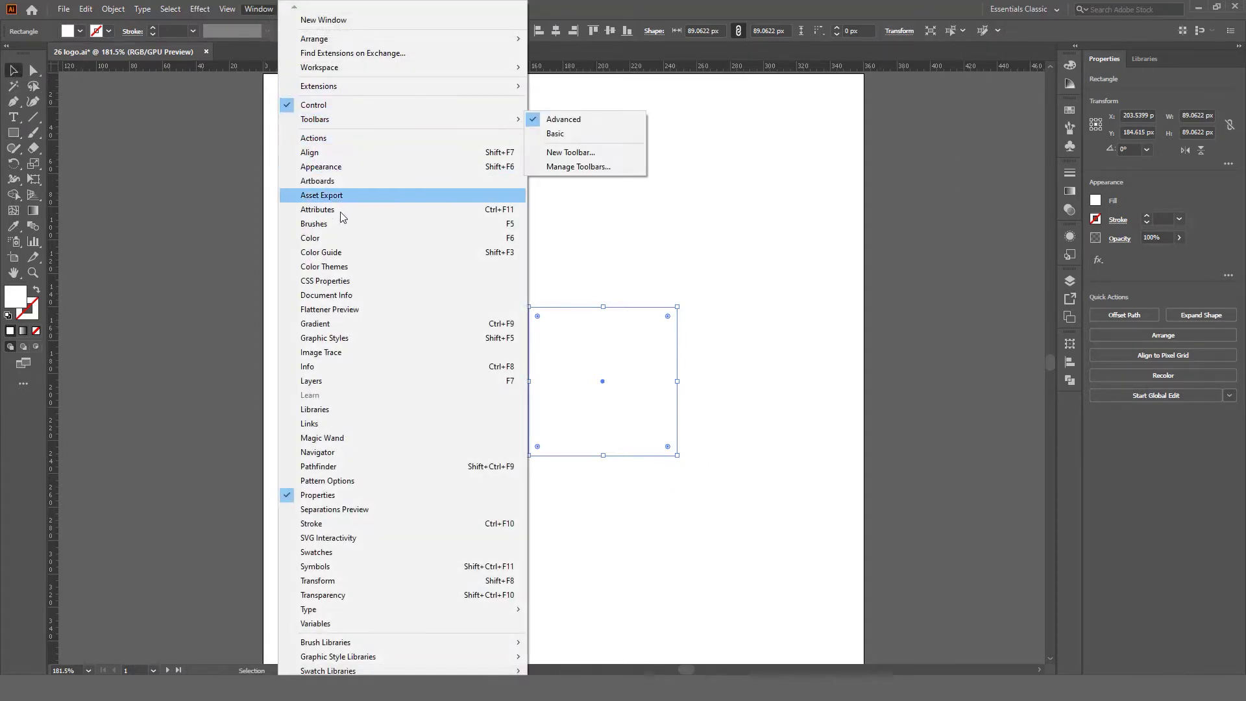
{"action": "left_click", "coordinate": [339, 237]}
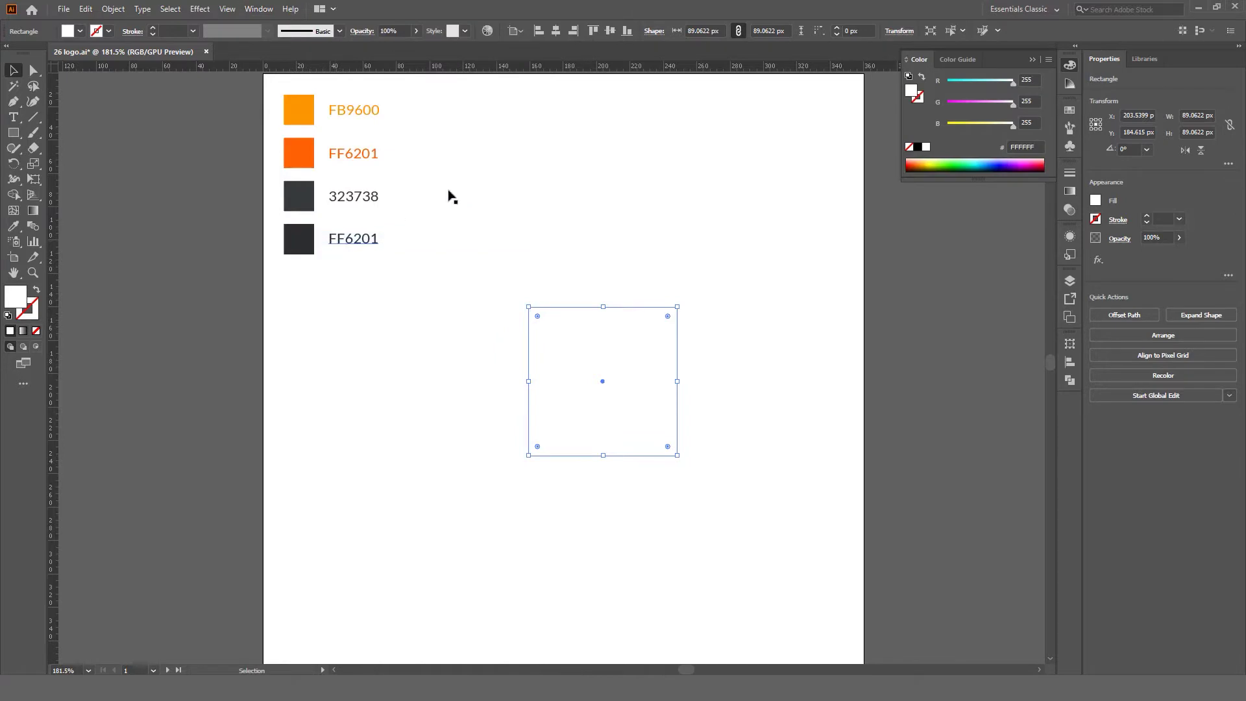
{"action": "left_click", "coordinate": [916, 149]}
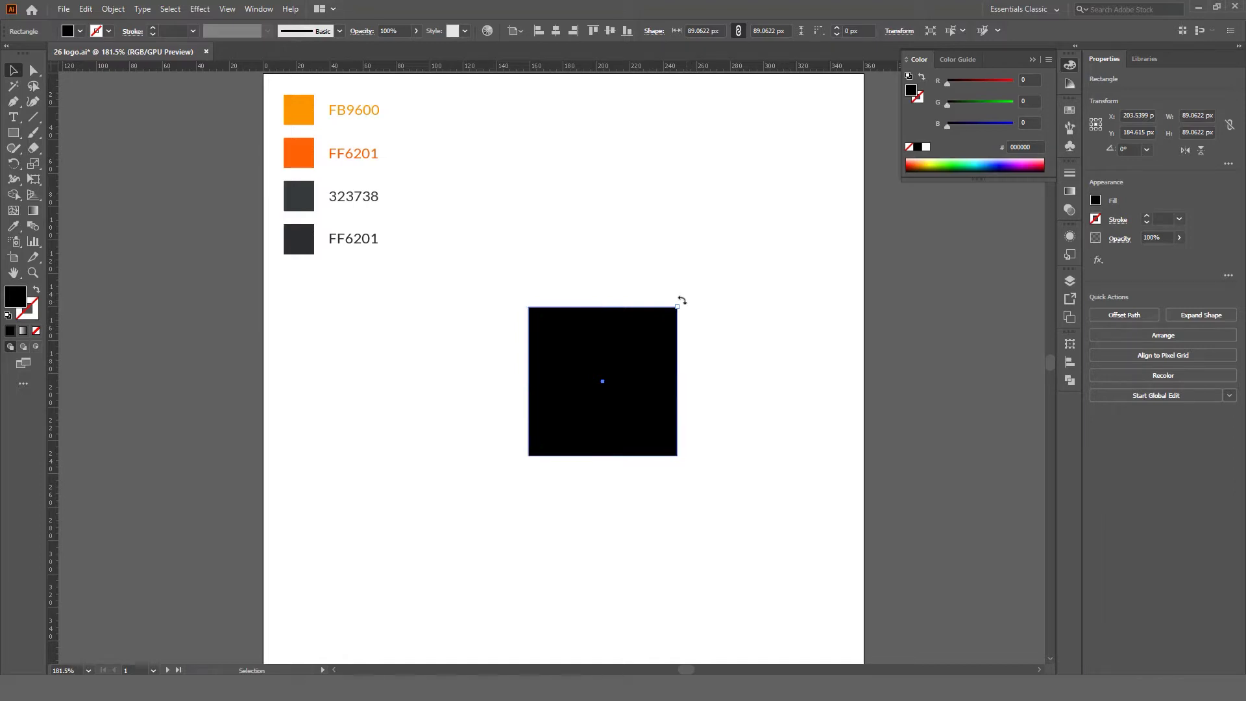
- Rotate the square 315° into a diamond and centre it horizontally on the artboard
{"action": "left_click_drag", "start_coordinate": [681, 301], "coordinate": [723, 361]}
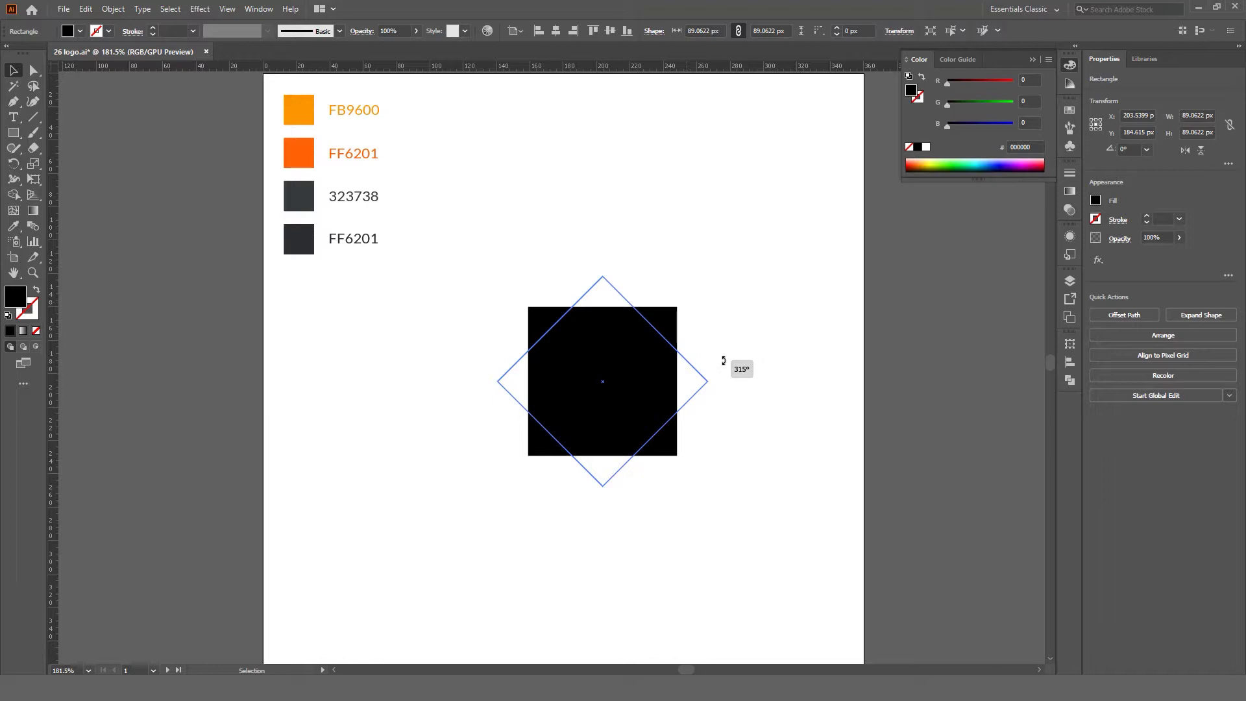
{"action": "left_click_drag", "start_coordinate": [724, 361], "coordinate": [708, 364]}
{"action": "left_click", "coordinate": [555, 30]}
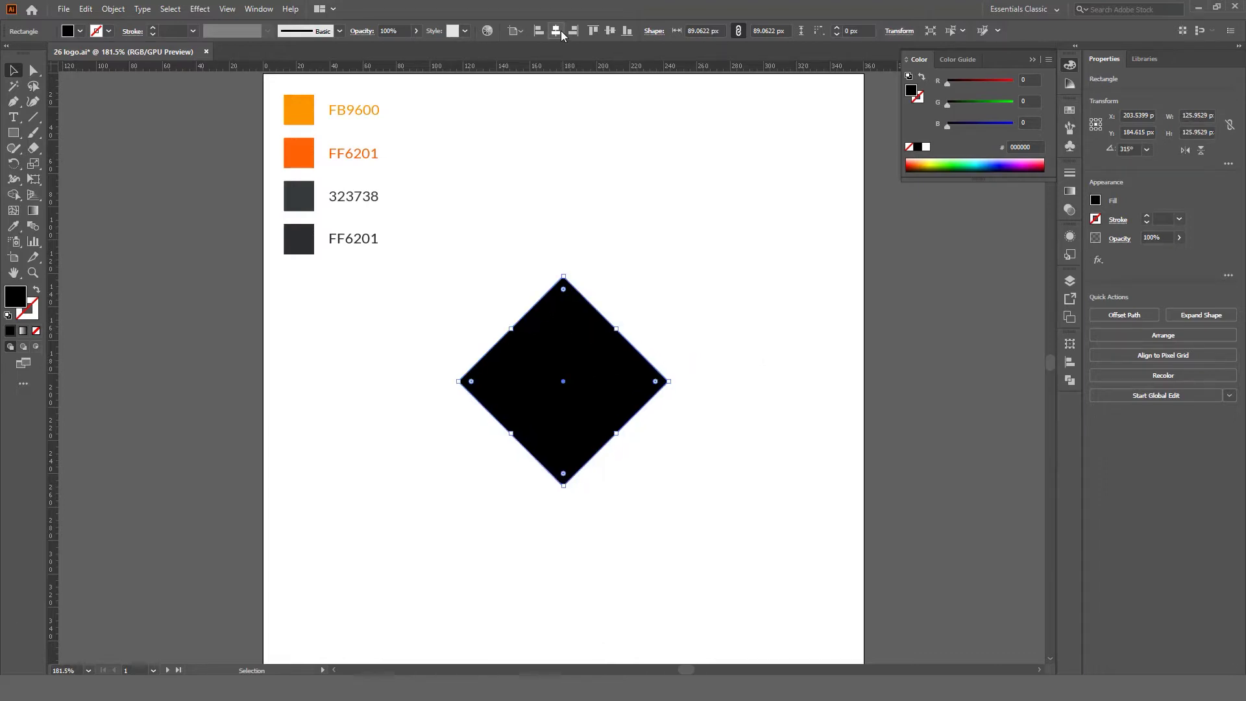
{"action": "left_click_drag", "start_coordinate": [626, 273], "coordinate": [633, 239]}
{"action": "key", "text": "space"}
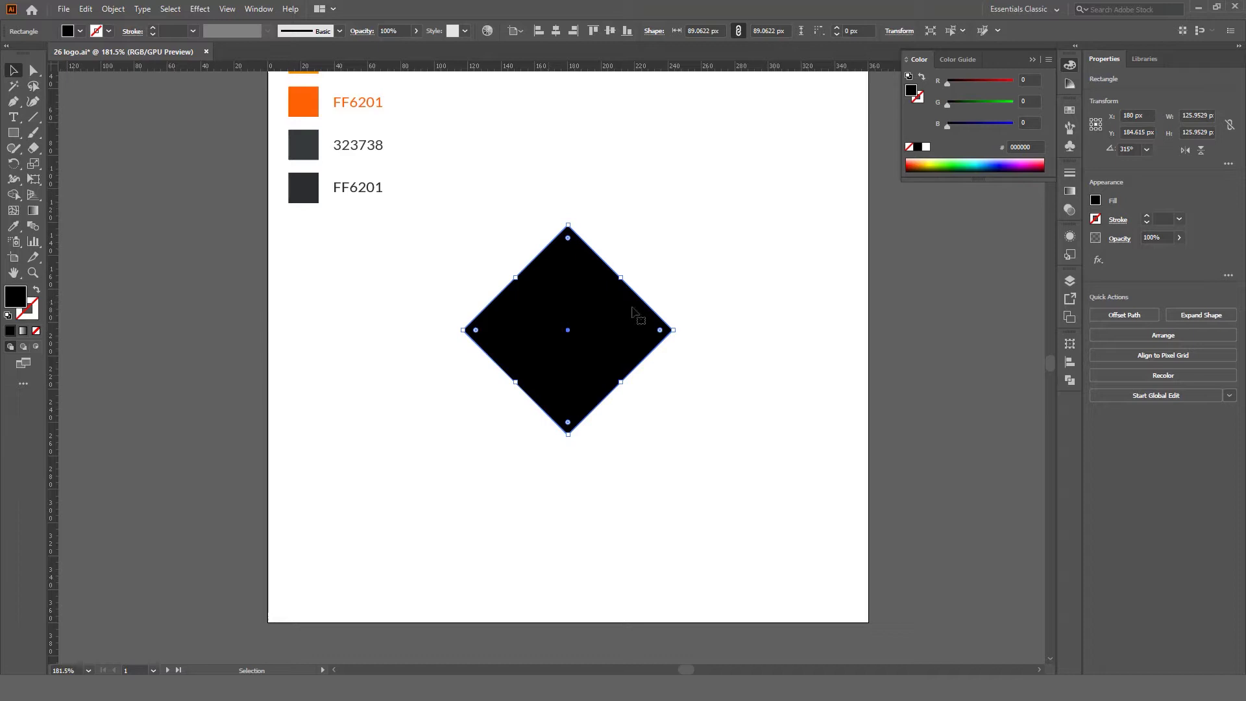
- Round all four diamond corners to about a 15 px radius with the live corner widget
{"action": "key", "text": "z"}
{"action": "left_click_drag", "start_coordinate": [585, 311], "coordinate": [646, 344]}
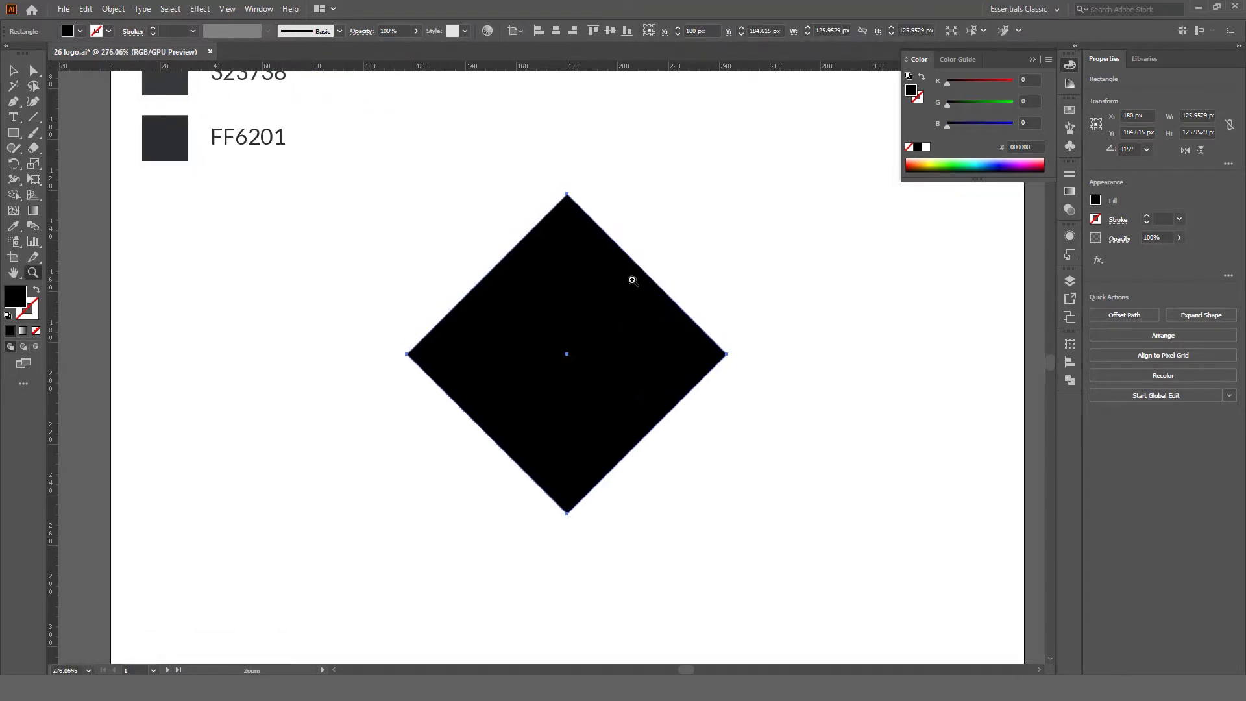
{"action": "left_click", "coordinate": [34, 70]}
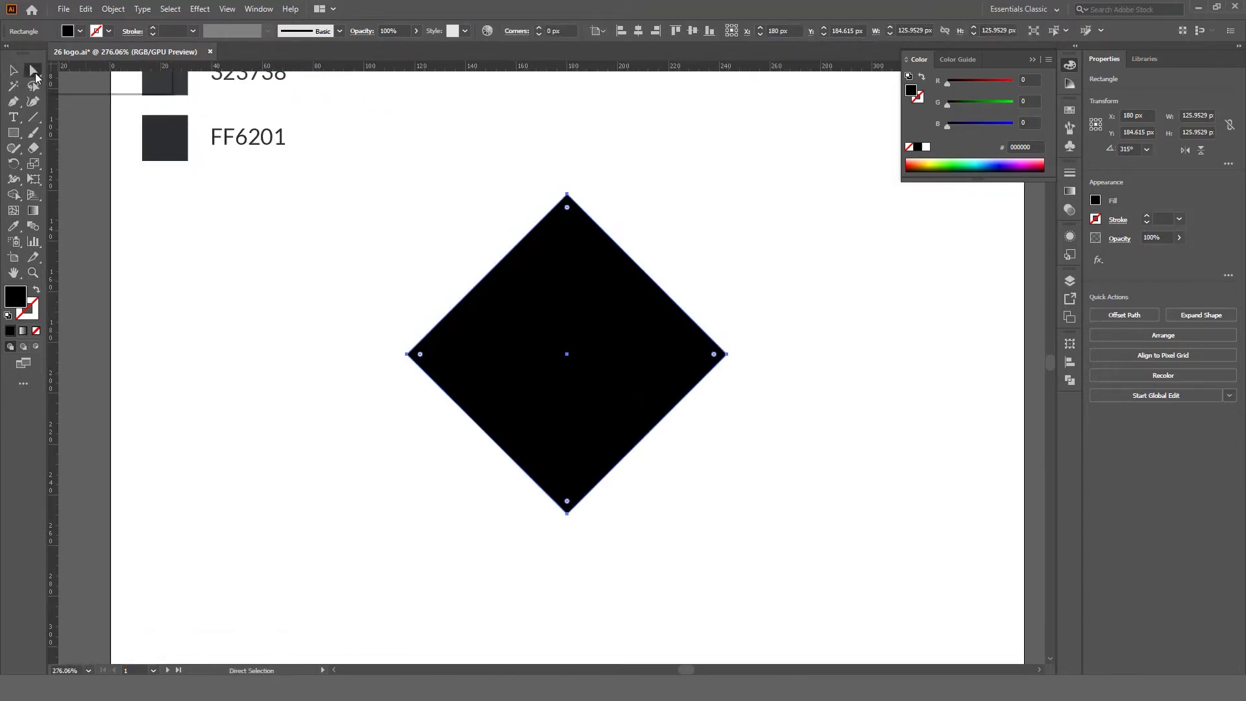
{"action": "left_click_drag", "start_coordinate": [34, 71], "coordinate": [86, 75]}
{"action": "left_click_drag", "start_coordinate": [568, 208], "coordinate": [575, 275]}
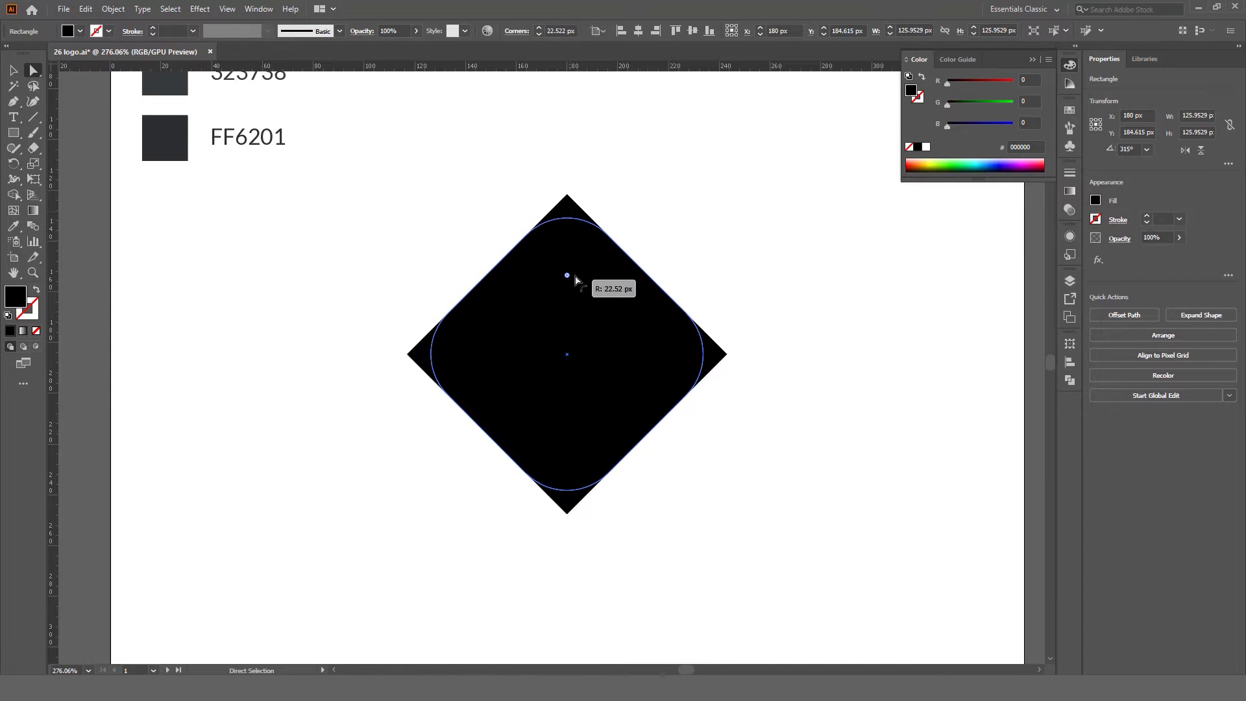
{"action": "left_click_drag", "start_coordinate": [575, 275], "coordinate": [574, 257]}
{"action": "key", "text": "z"}
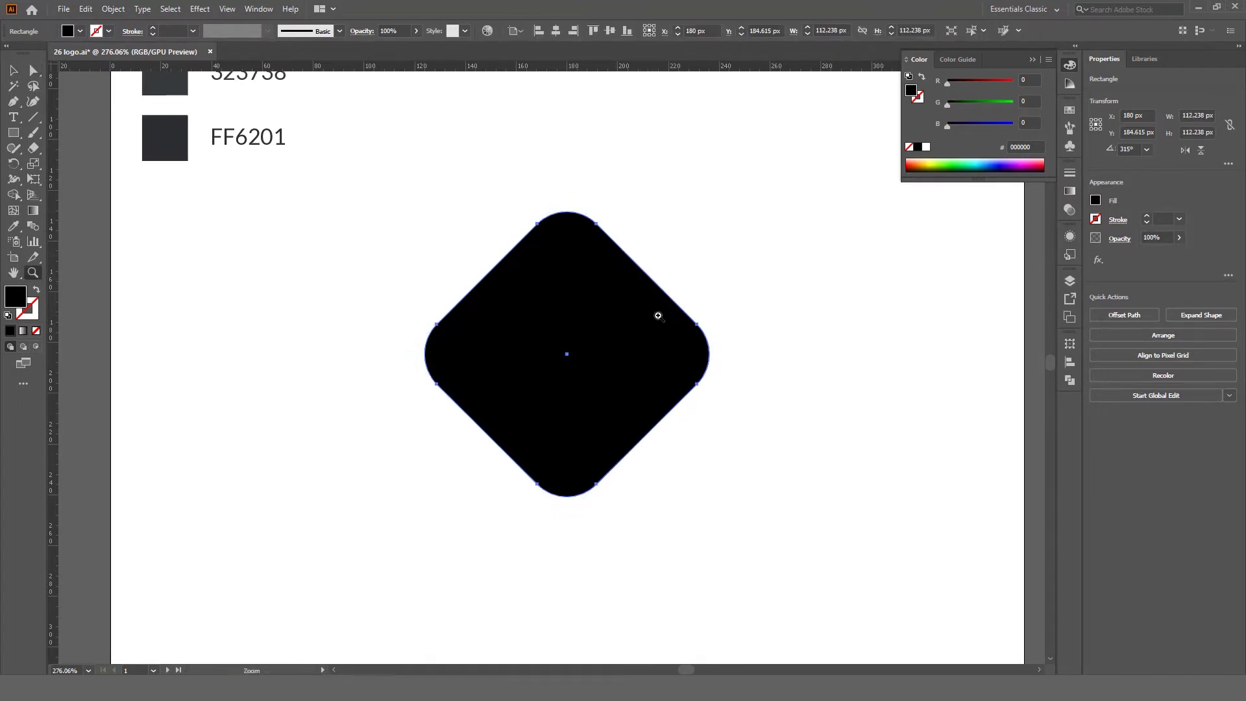
{"action": "mouse_move", "coordinate": [673, 318]}
{"action": "left_mouse_down"}
{"action": "mouse_move", "coordinate": [565, 264]}
{"action": "mouse_move", "coordinate": [590, 329]}
{"action": "mouse_move", "coordinate": [629, 325]}
{"action": "mouse_move", "coordinate": [554, 328]}
{"action": "left_mouse_up"}
{"action": "key", "text": "v"}
- Place a placeholder text object right of the diamond, then deselect it
{"action": "left_click", "coordinate": [638, 333]}
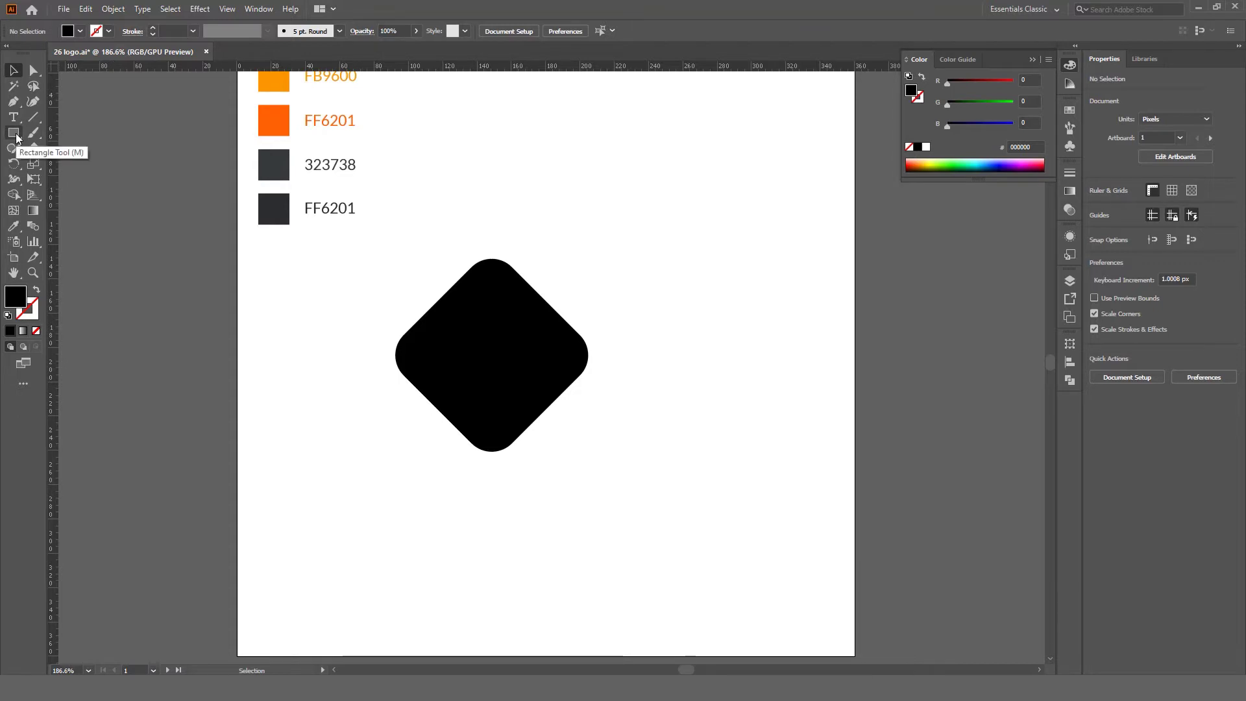
{"action": "key", "text": "t"}
{"action": "left_click", "coordinate": [674, 290]}
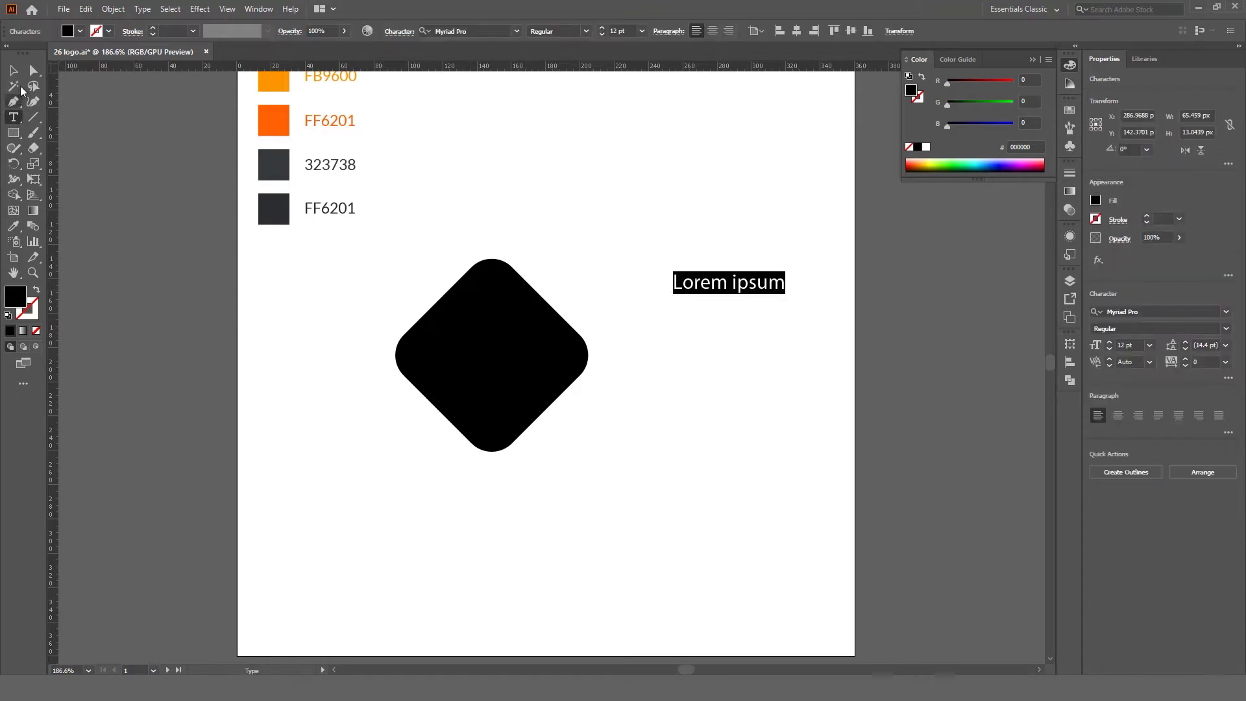
{"action": "key", "text": "Escape"}
{"action": "left_click", "coordinate": [737, 253]}
{"action": "left_click", "coordinate": [740, 283]}
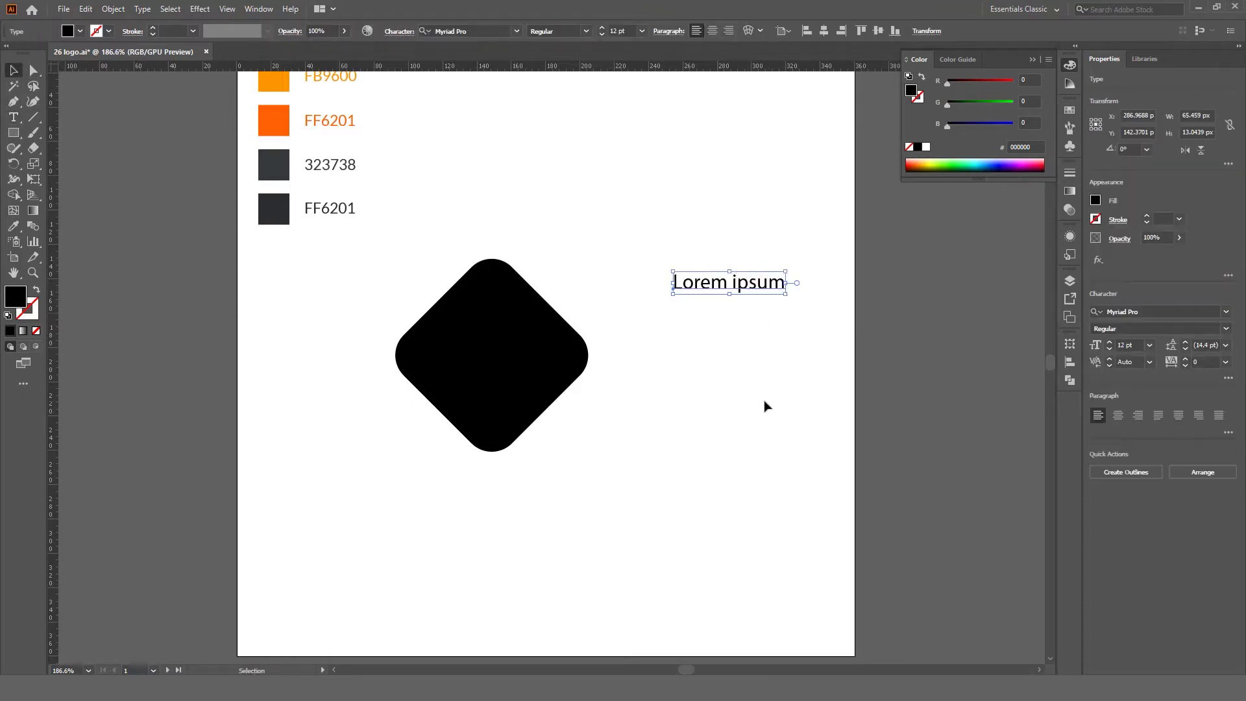
{"action": "left_click", "coordinate": [766, 409]}
- Draw a tall black bar right of the diamond as the F stem
{"action": "left_click", "coordinate": [15, 133]}
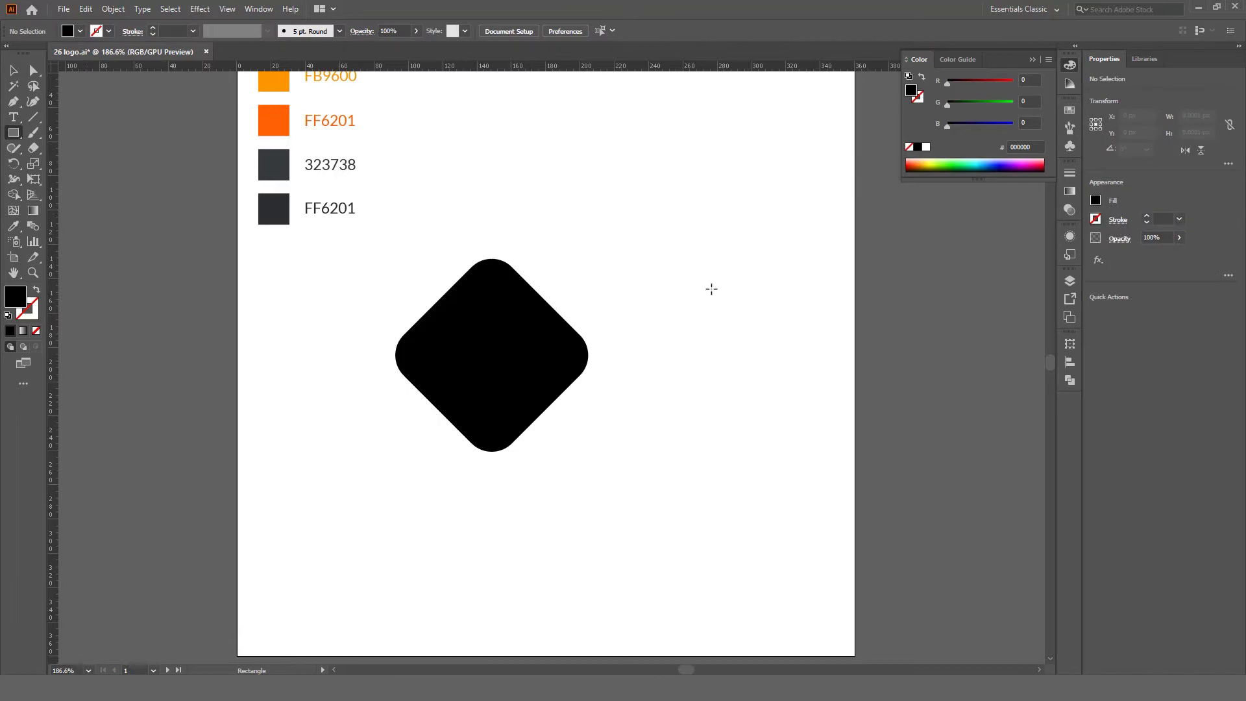
{"action": "left_click_drag", "start_coordinate": [654, 276], "coordinate": [689, 445]}
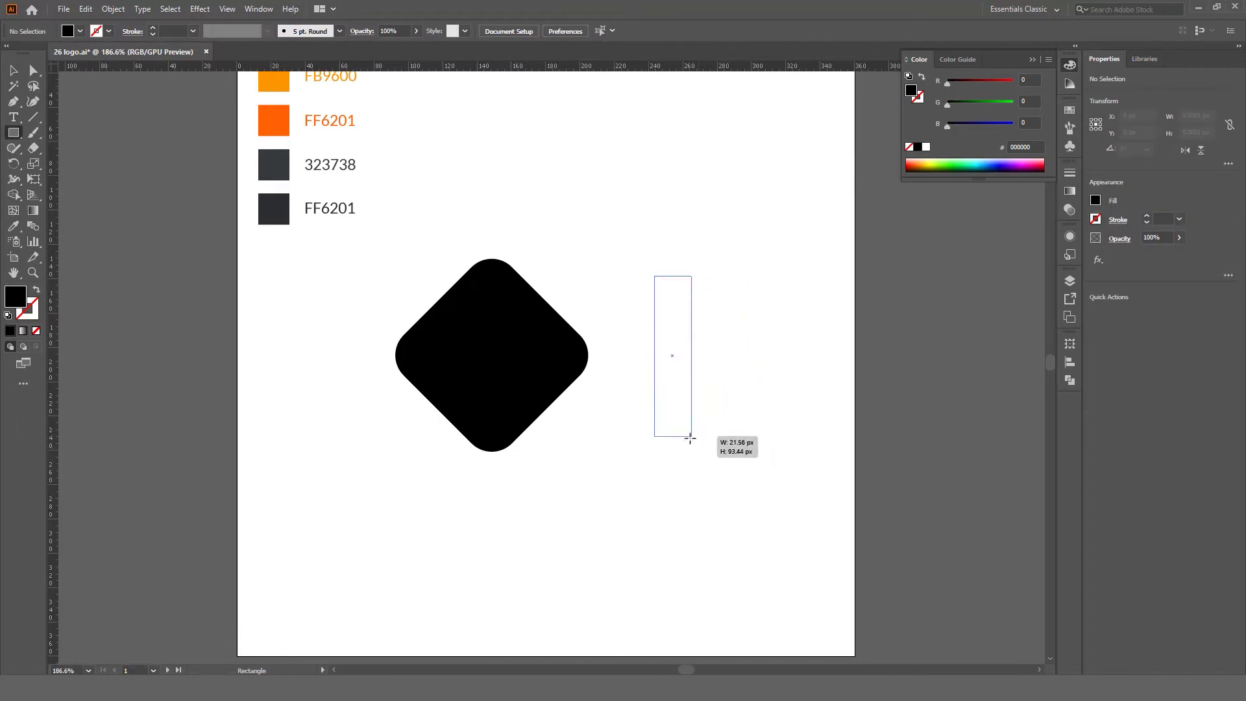
{"action": "left_click_drag", "start_coordinate": [688, 445], "coordinate": [692, 449]}
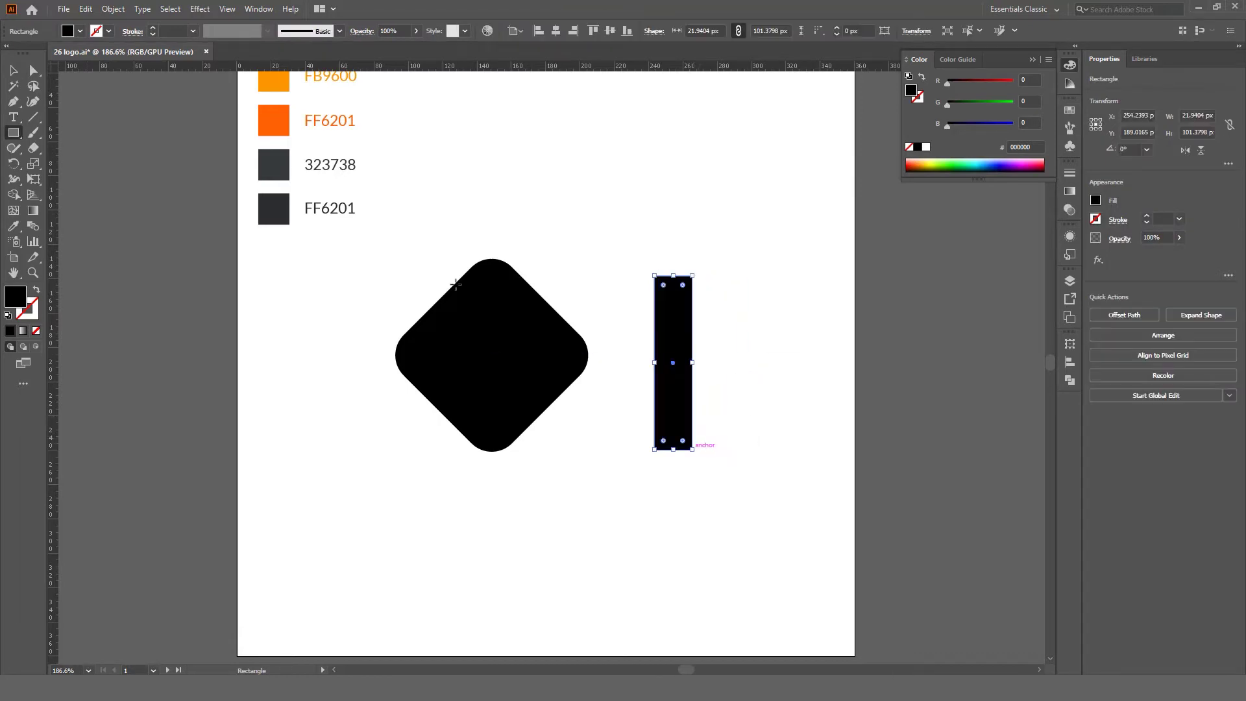
{"action": "left_click", "coordinate": [14, 70]}
{"action": "left_click", "coordinate": [760, 262]}
{"action": "left_click", "coordinate": [688, 332]}
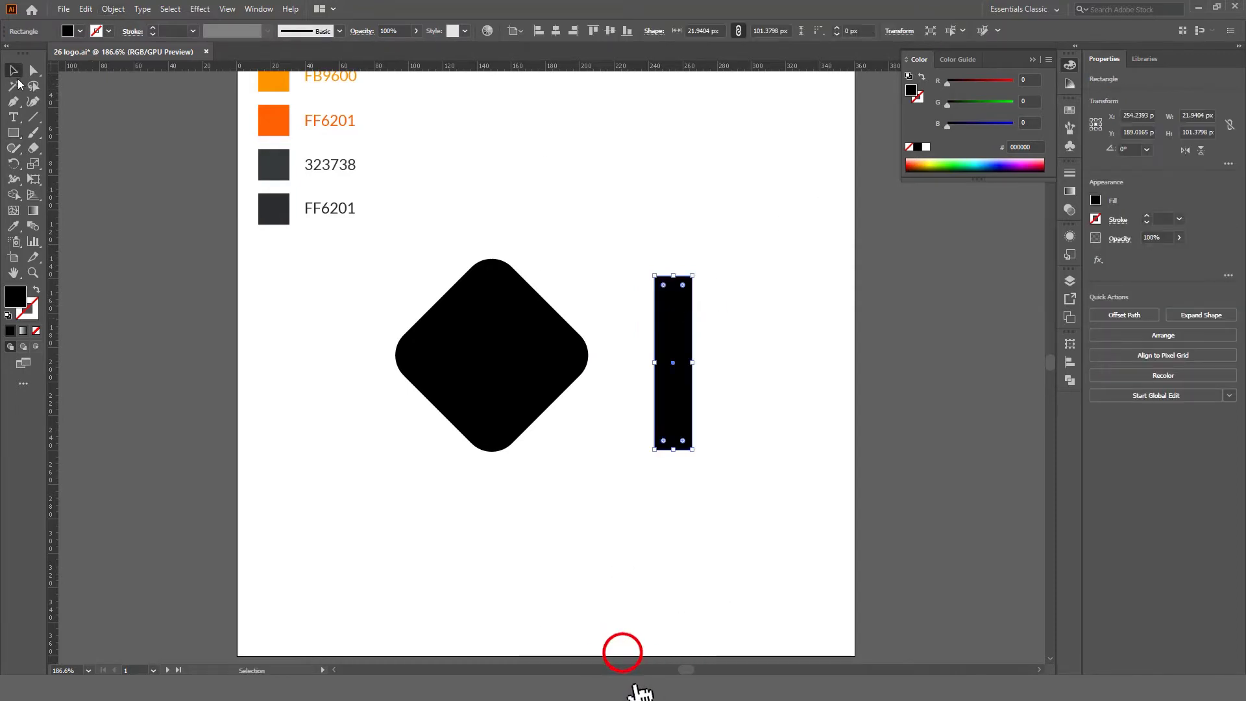
- Paste a copy of the stem in place and make it the shorter horizontal top bar
{"action": "left_click", "coordinate": [84, 9]}
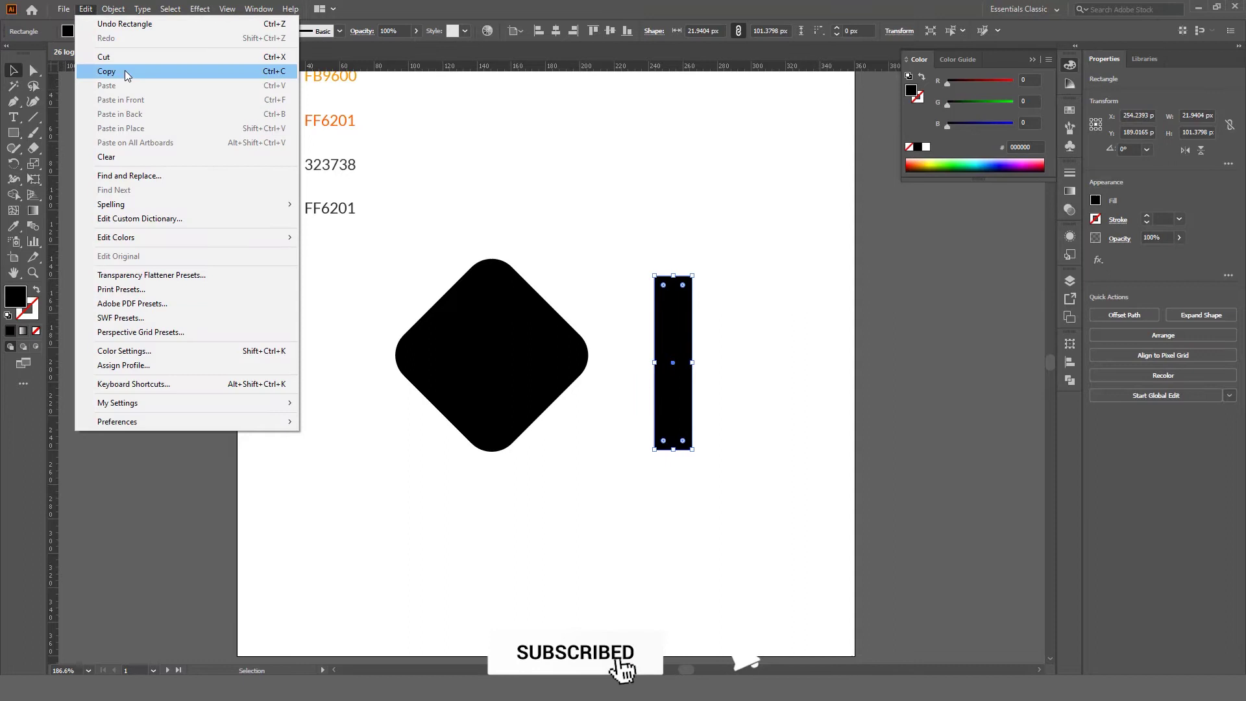
{"action": "left_click", "coordinate": [117, 70]}
{"action": "left_click", "coordinate": [85, 9]}
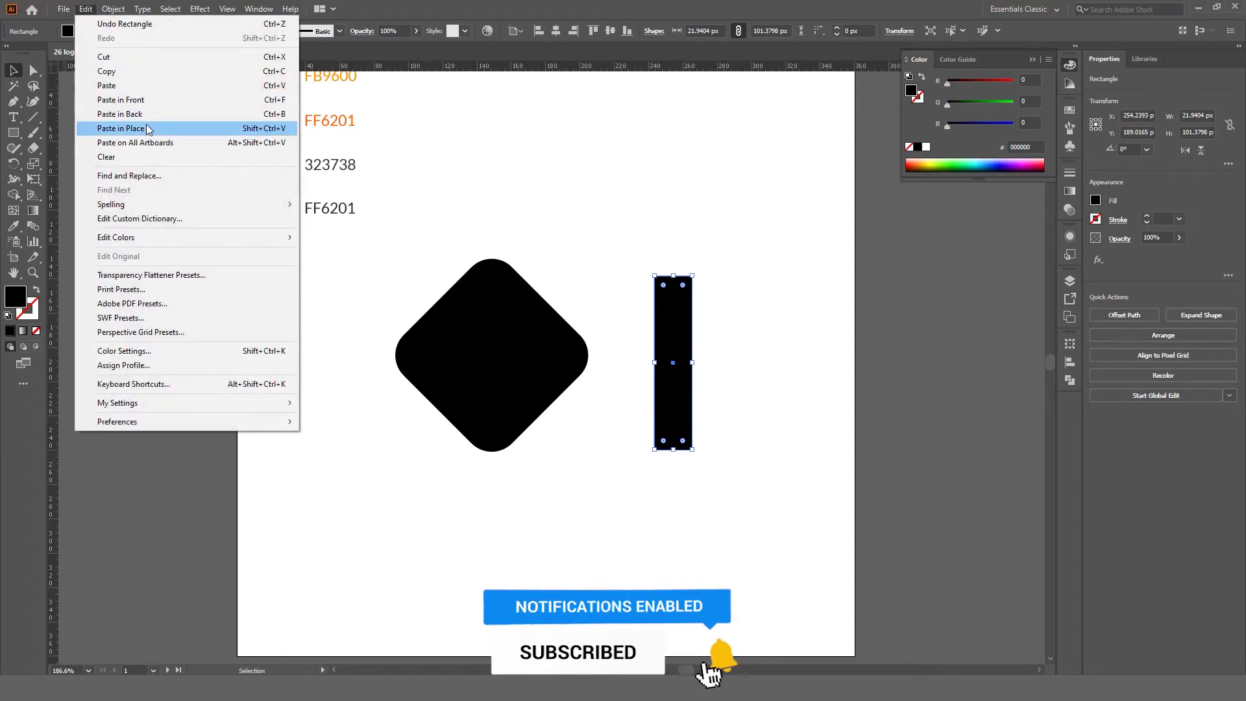
{"action": "left_click", "coordinate": [108, 128]}
{"action": "left_click_drag", "start_coordinate": [704, 279], "coordinate": [786, 383]}
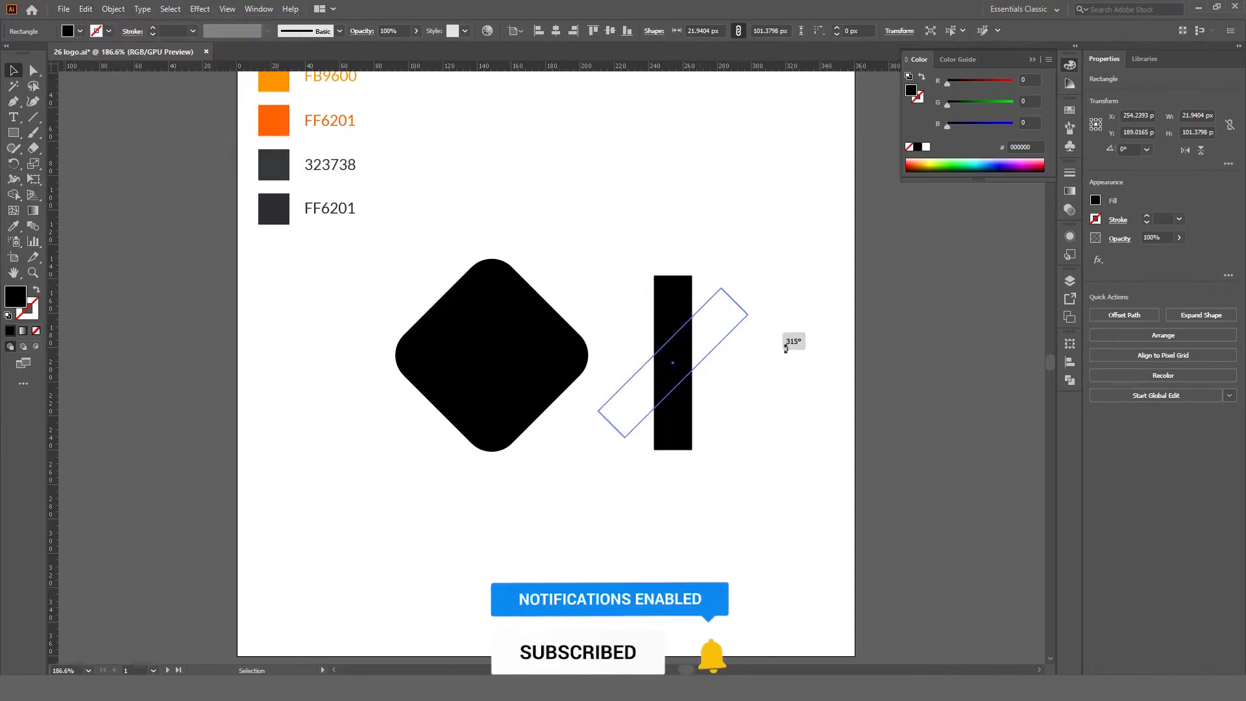
{"action": "left_click_drag", "start_coordinate": [617, 367], "coordinate": [683, 295]}
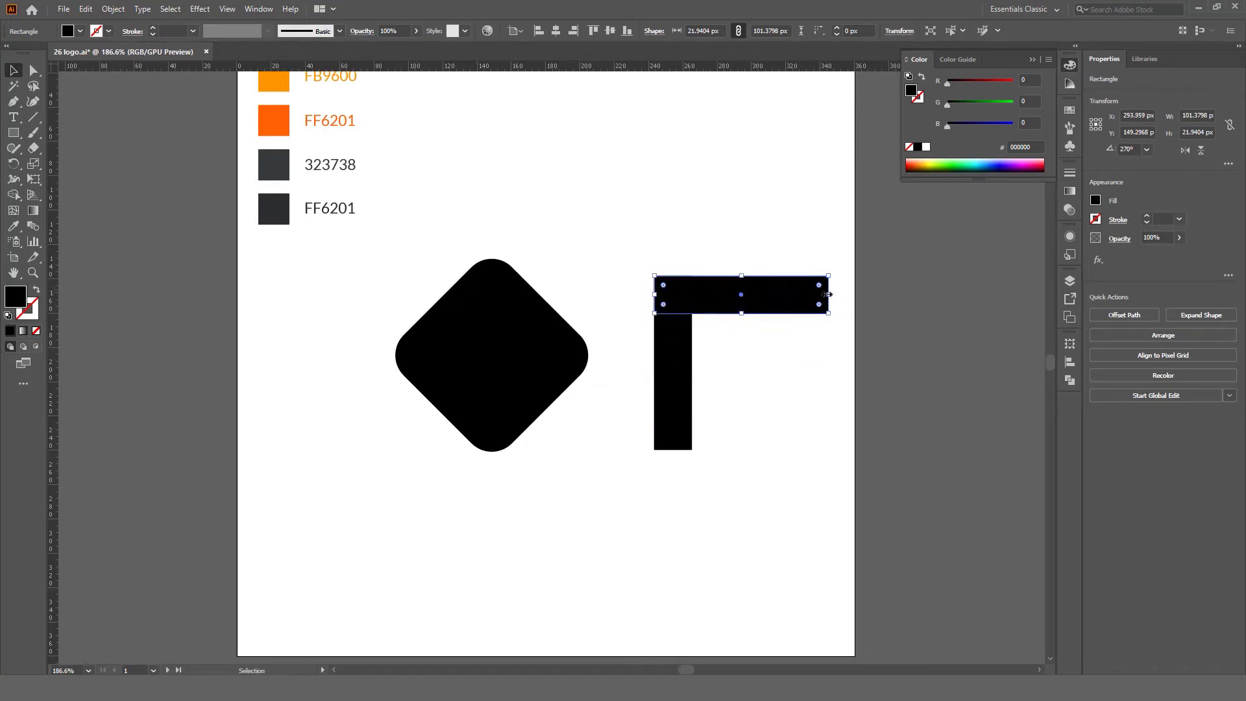
{"action": "mouse_move", "coordinate": [827, 294]}
{"action": "left_mouse_down"}
{"action": "mouse_move", "coordinate": [767, 294]}
{"action": "mouse_move", "coordinate": [730, 366]}
{"action": "mouse_move", "coordinate": [731, 352]}
{"action": "left_mouse_up"}
{"action": "left_click", "coordinate": [742, 373]}
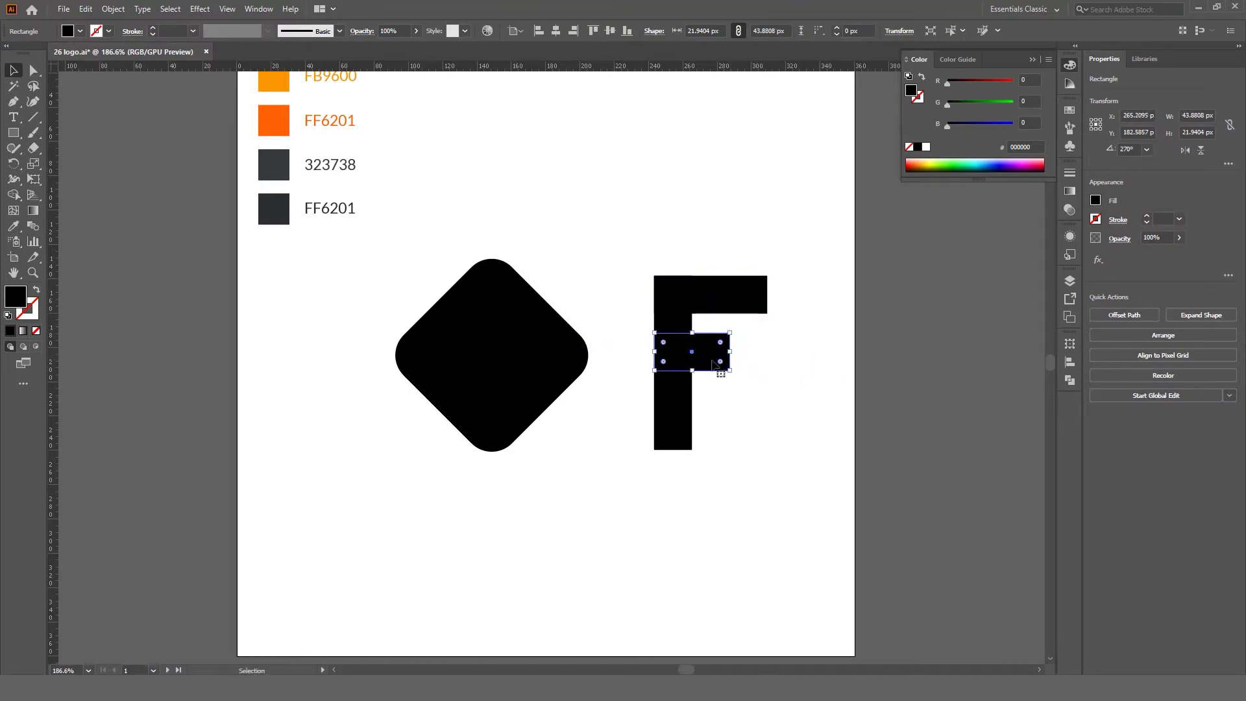
- Delete the stray bar, duplicate the top bar down as the middle bar, and select all pieces
{"action": "key", "text": "Delete"}
{"action": "left_click", "coordinate": [742, 300]}
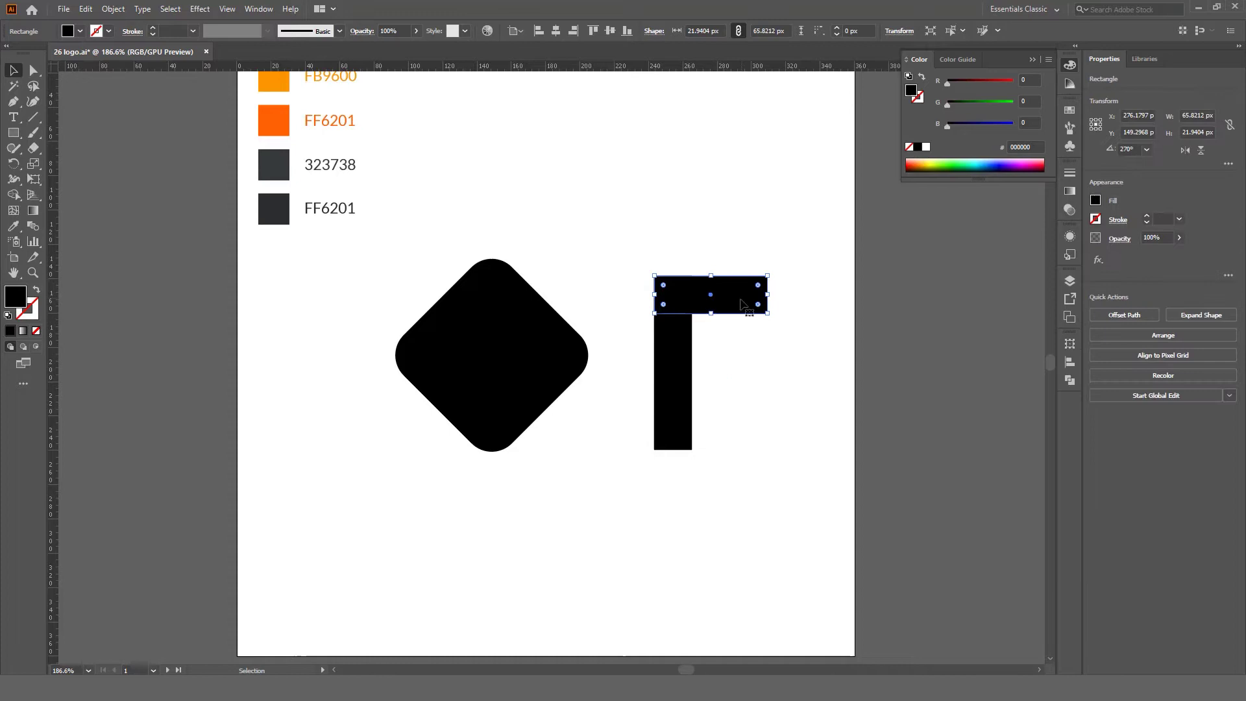
{"action": "left_click_drag", "start_coordinate": [742, 301], "coordinate": [740, 359]}
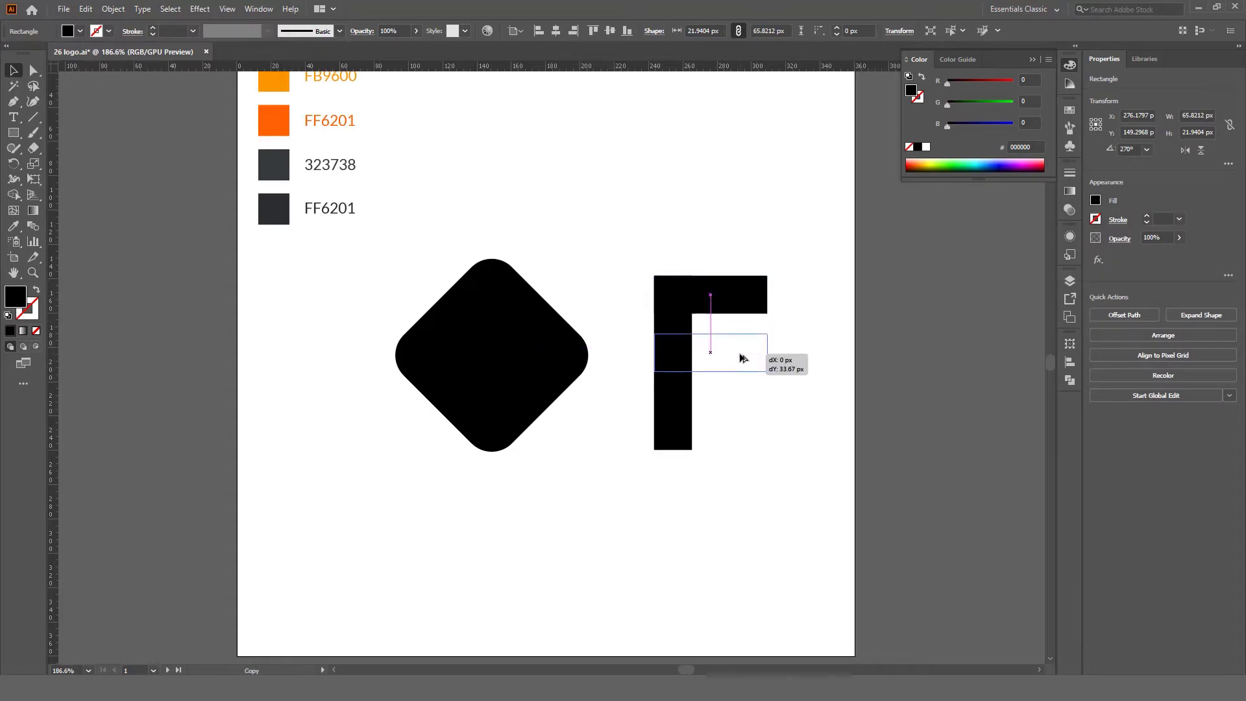
{"action": "left_click_drag", "start_coordinate": [739, 359], "coordinate": [740, 359]}
{"action": "left_click_drag", "start_coordinate": [741, 358], "coordinate": [712, 363]}
{"action": "left_click_drag", "start_coordinate": [804, 289], "coordinate": [660, 470]}
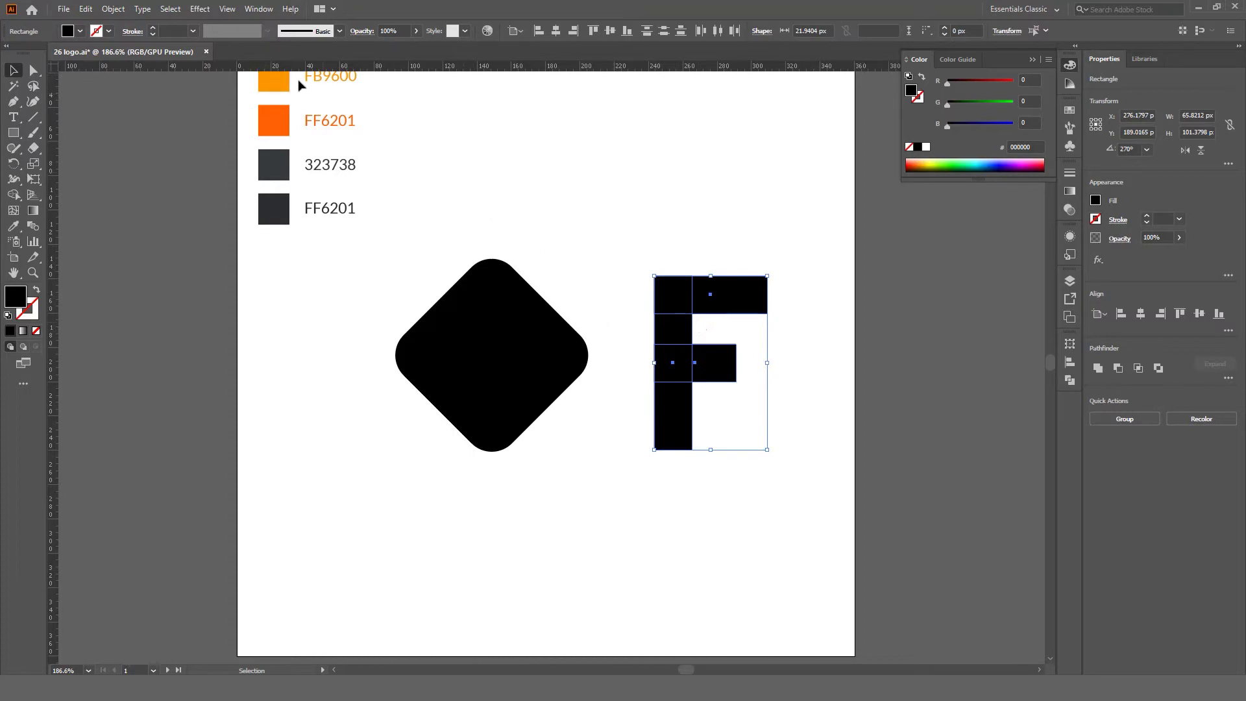
- Unite the F rectangles into one shape with Pathfinder
{"action": "left_click", "coordinate": [264, 15]}
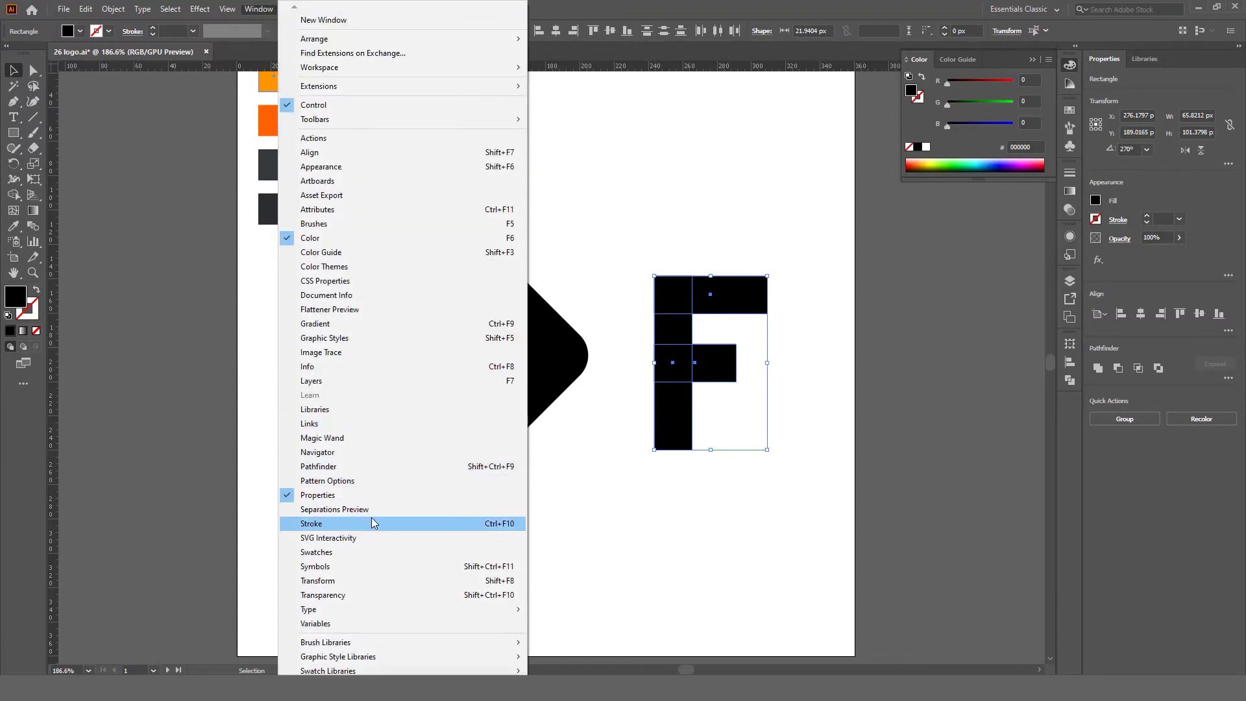
{"action": "left_click", "coordinate": [380, 466]}
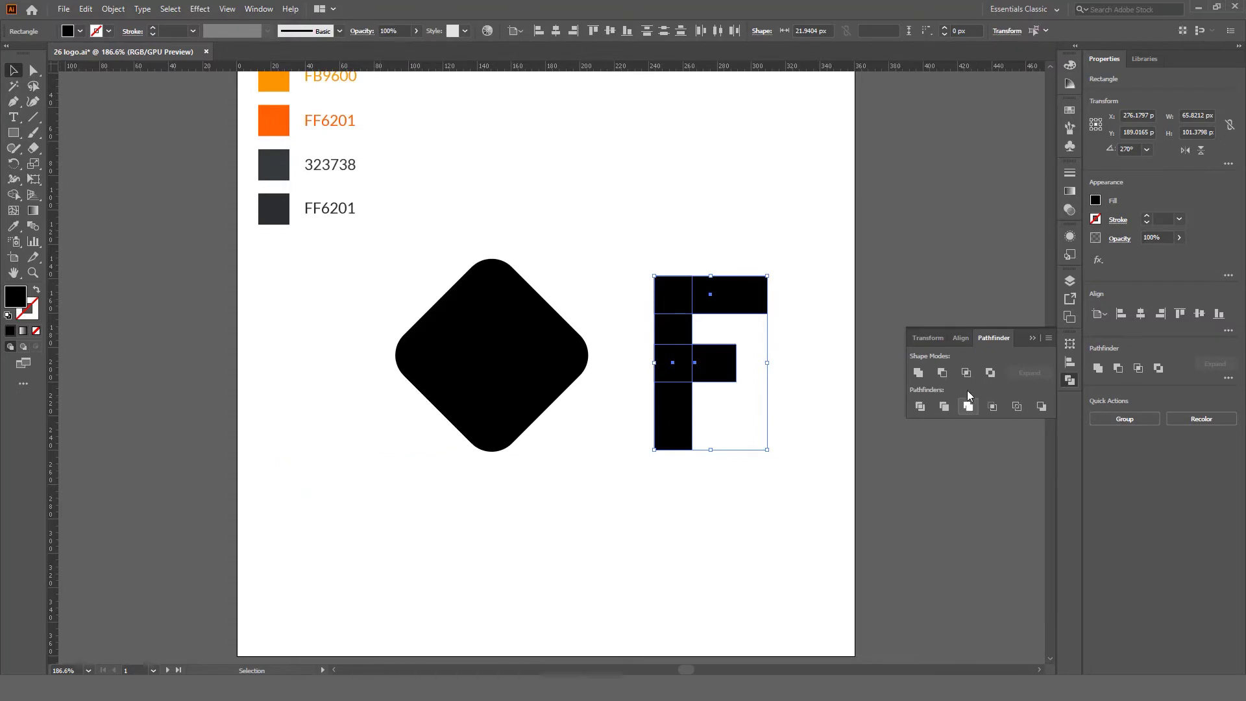
{"action": "left_click", "coordinate": [915, 373]}
{"action": "left_click", "coordinate": [779, 408]}
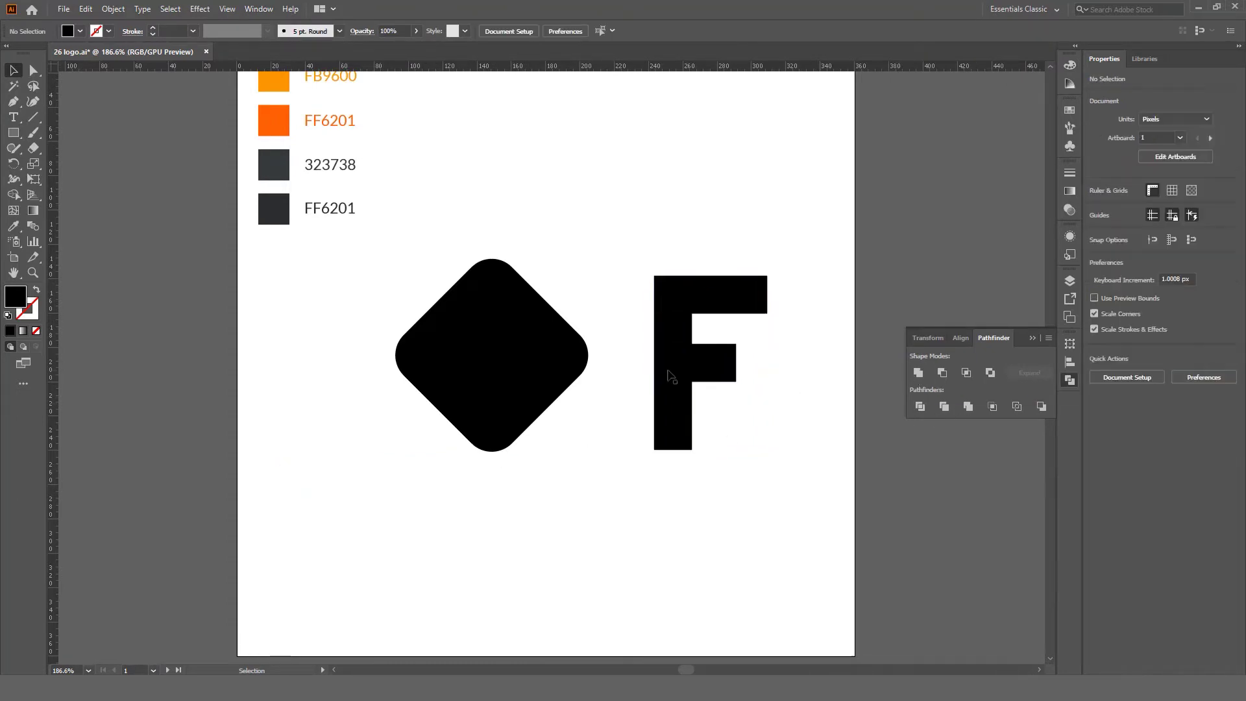
{"action": "left_click", "coordinate": [670, 376]}
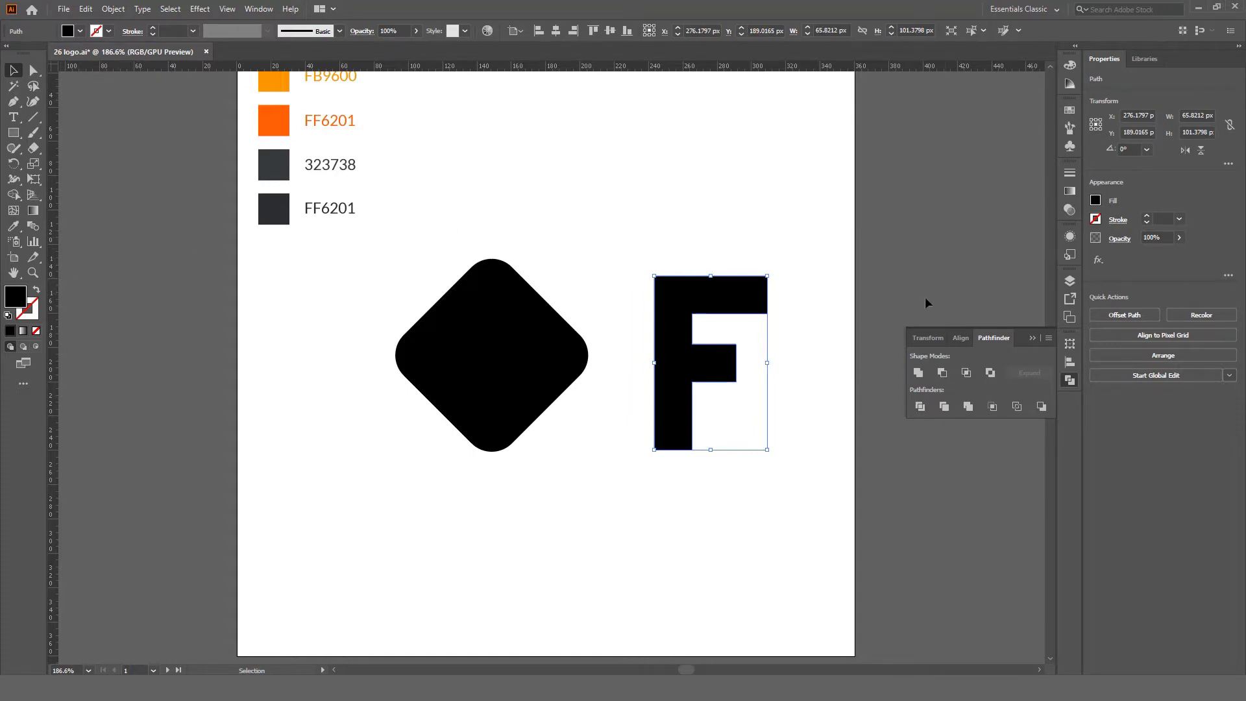
- Centre the F and the diamond horizontally, then eyedrop white onto the F
{"action": "left_click", "coordinate": [558, 30]}
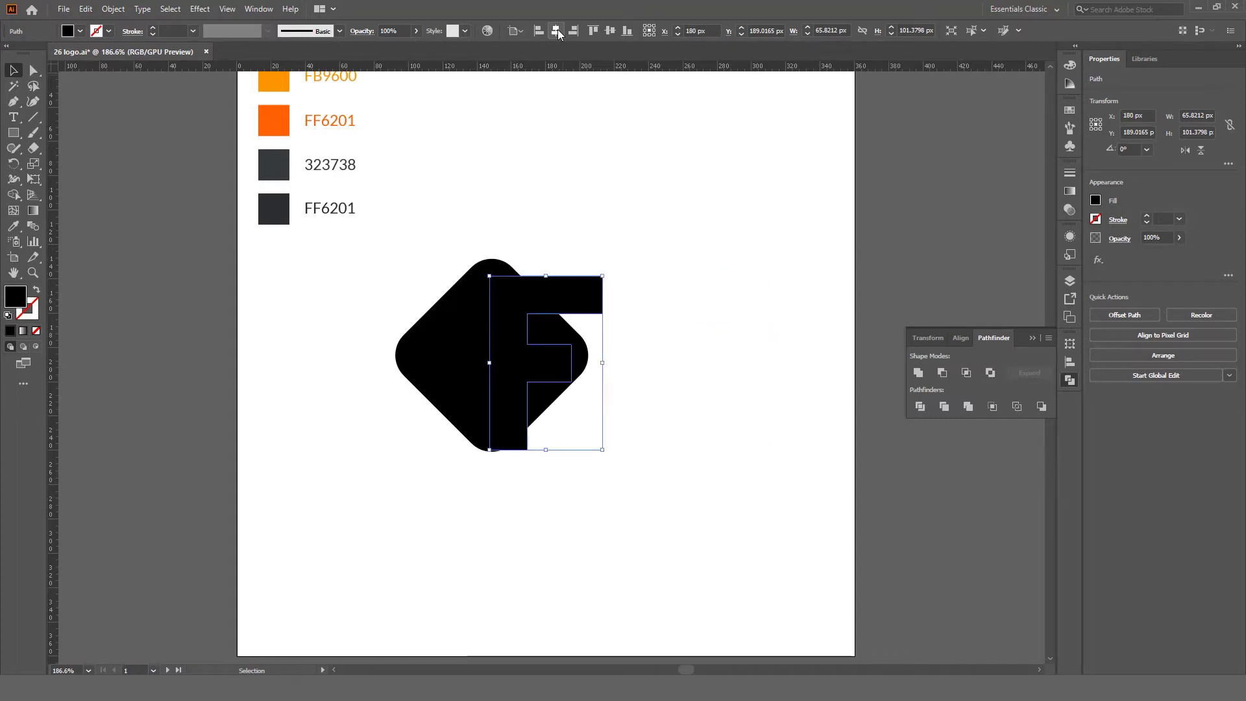
{"action": "left_click", "coordinate": [469, 338]}
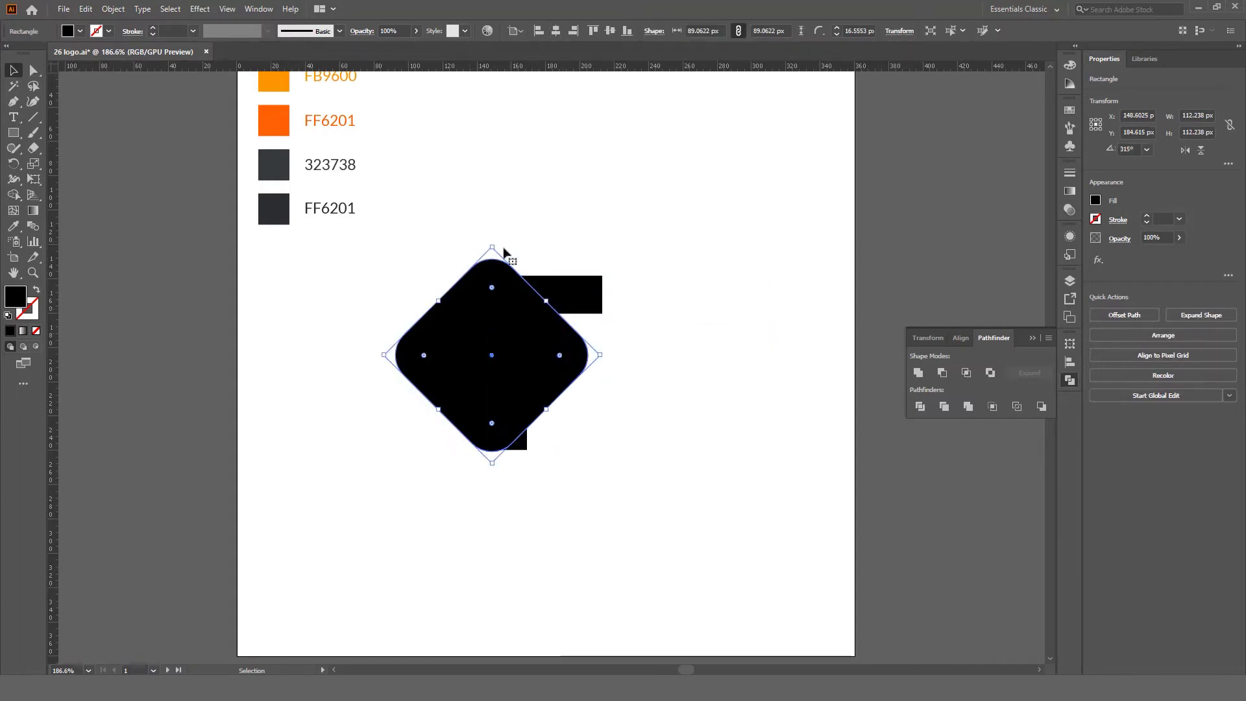
{"action": "left_click", "coordinate": [557, 30]}
{"action": "left_click", "coordinate": [606, 301]}
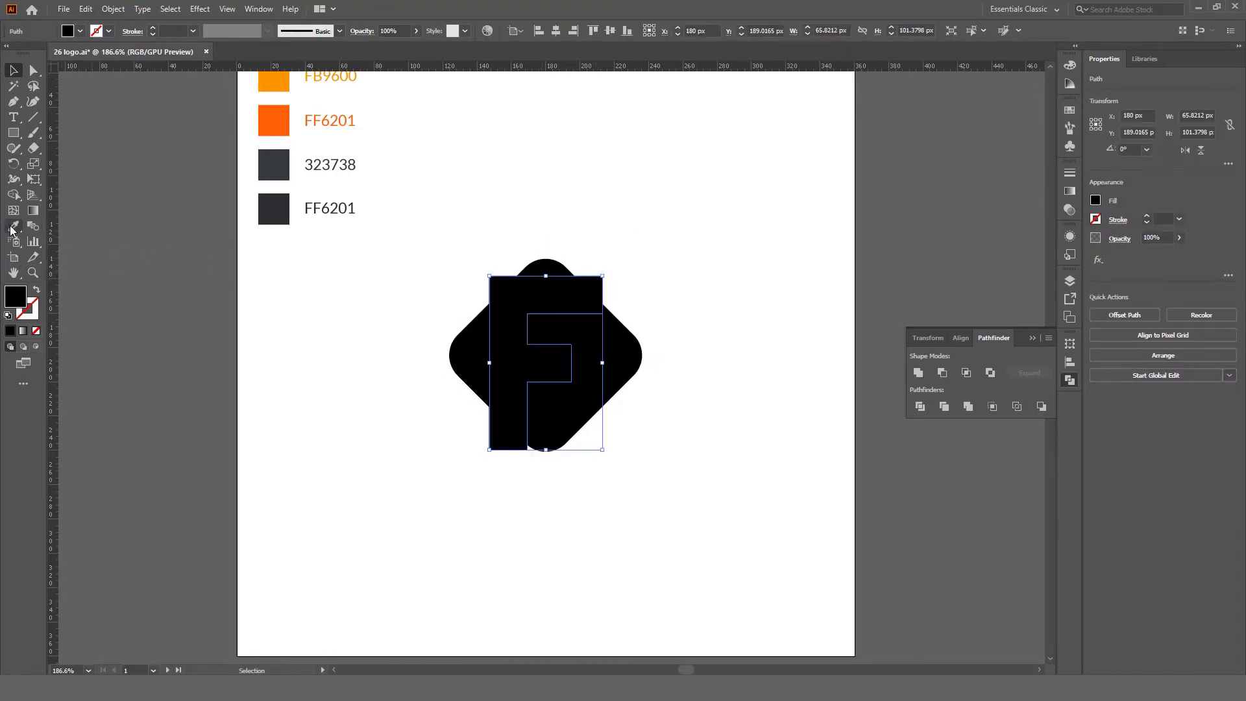
{"action": "left_click", "coordinate": [14, 226]}
{"action": "left_click", "coordinate": [742, 274]}
{"action": "left_click", "coordinate": [14, 71]}
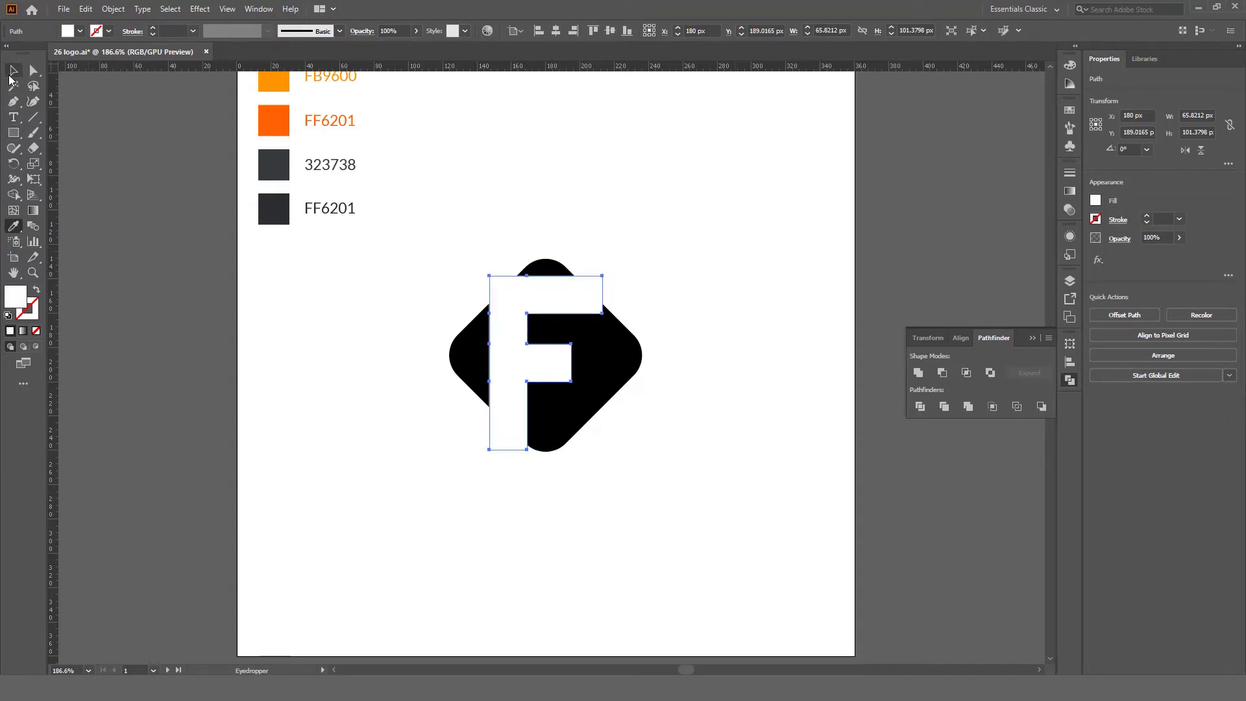
- Scale the white F proportionally by its corner handle until it fits inside the black diamond
{"action": "left_click", "coordinate": [373, 390]}
{"action": "scroll", "coordinate": [569, 359], "scroll_direction": "up", "scroll_amount": 2, "text": "alt"}
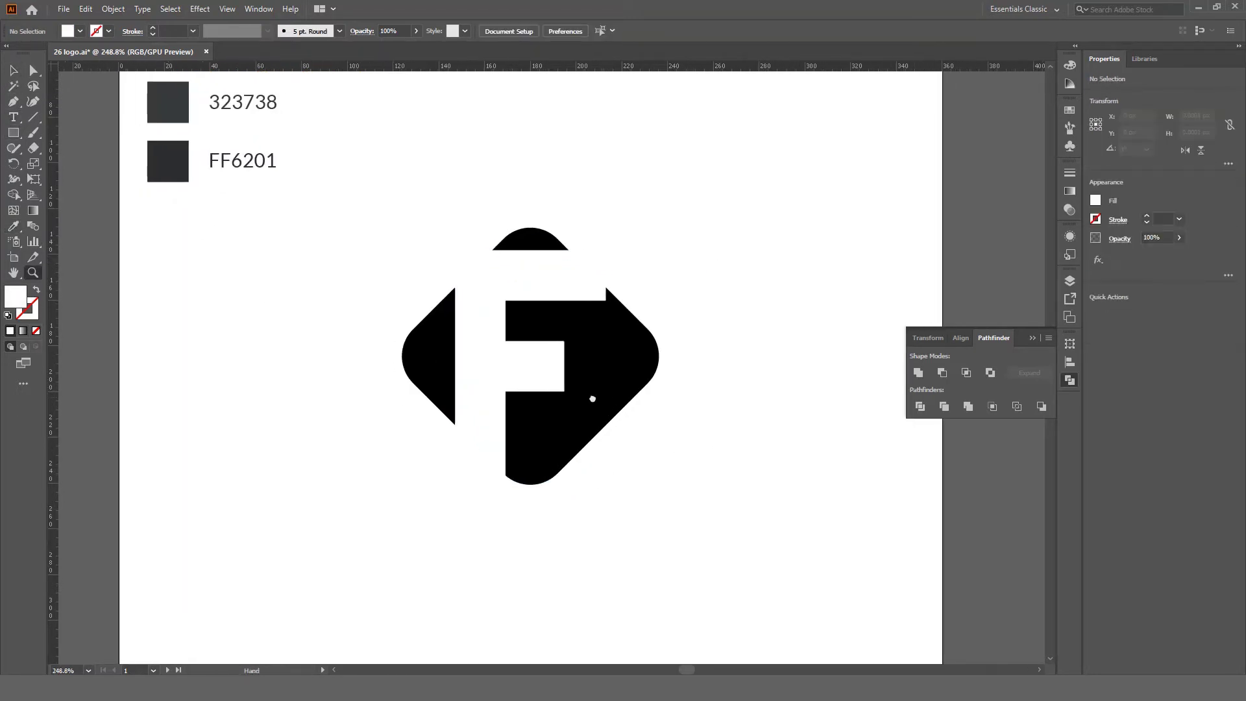
{"action": "left_click", "coordinate": [589, 283]}
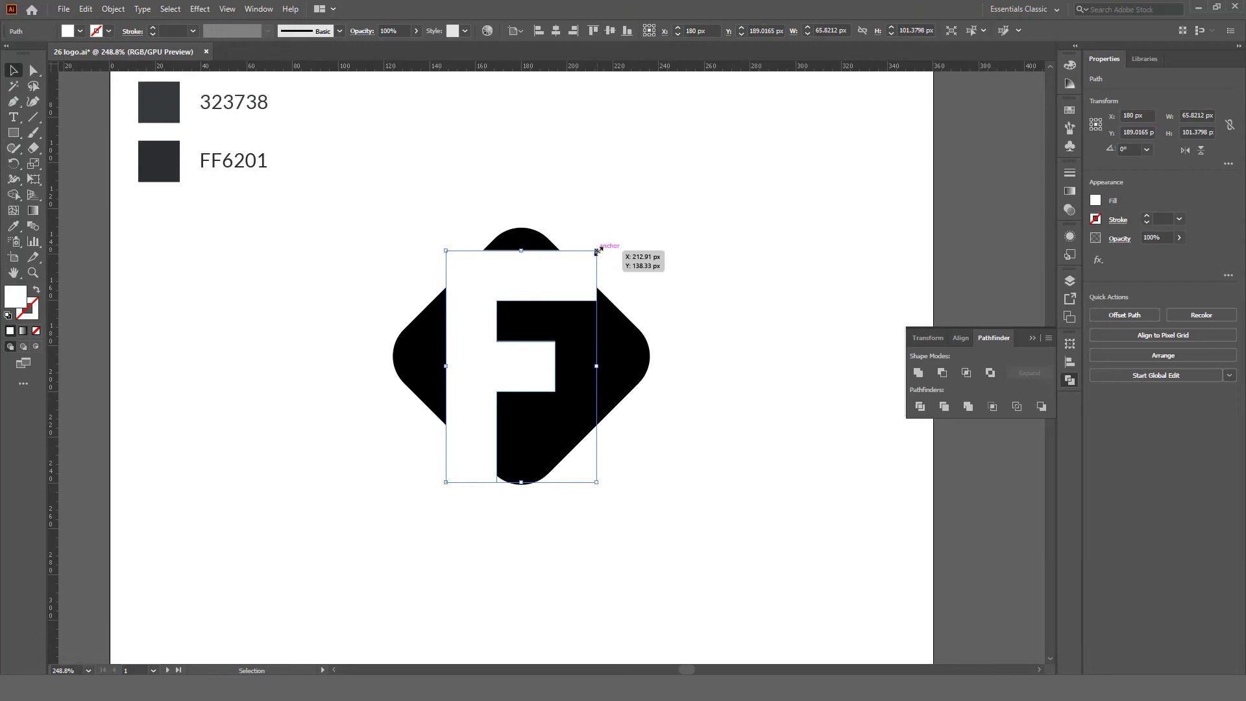
{"action": "left_click_drag", "start_coordinate": [597, 251], "coordinate": [576, 283], "text": "alt+shift"}
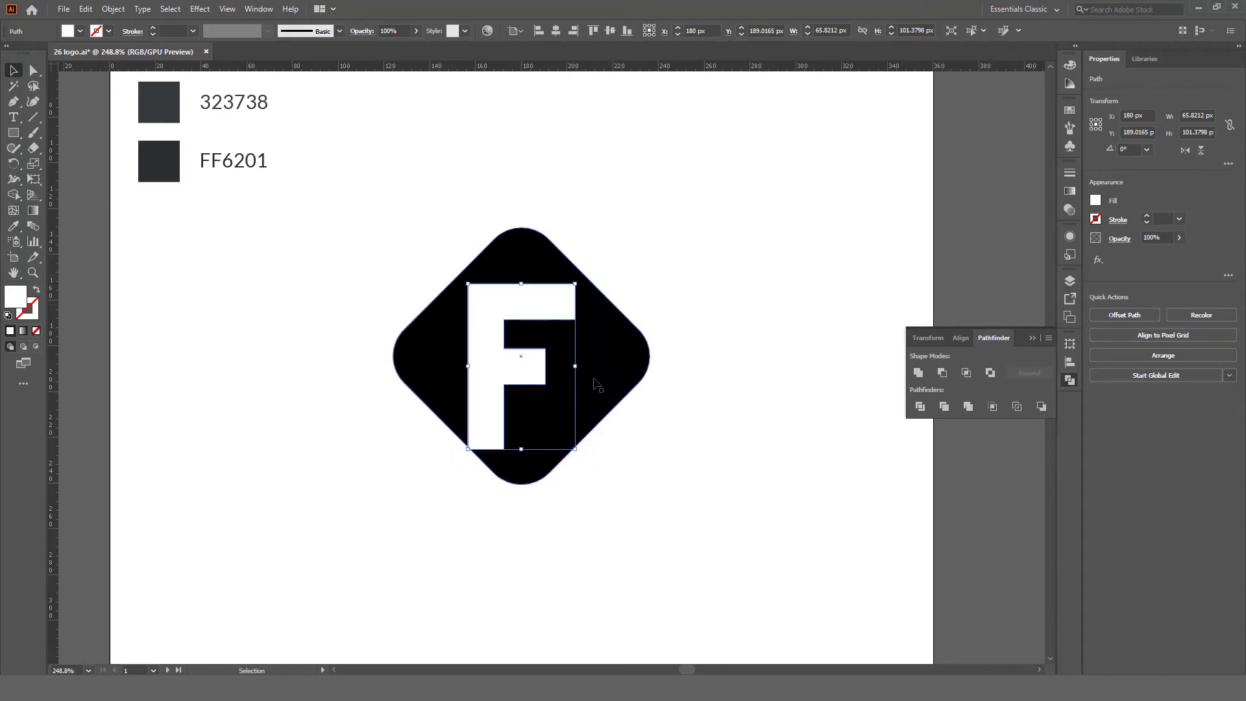
{"action": "left_click_drag", "start_coordinate": [577, 450], "coordinate": [591, 473], "text": "alt+shift"}
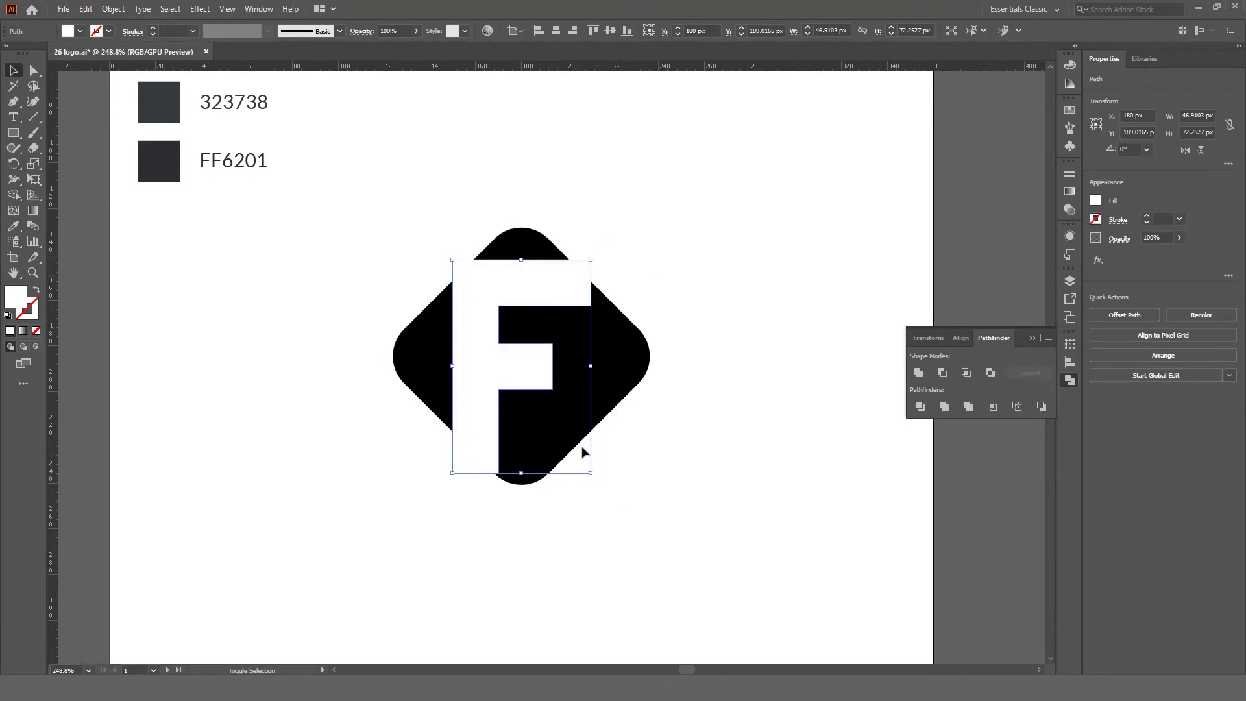
{"action": "mouse_move", "coordinate": [591, 260]}
{"action": "left_mouse_down", "text": "shift"}
{"action": "mouse_move", "coordinate": [584, 299]}
{"action": "mouse_move", "coordinate": [589, 280]}
{"action": "left_mouse_up", "text": "shift"}
{"action": "scroll", "coordinate": [574, 302], "scroll_direction": "down", "scroll_amount": 2, "text": "alt"}
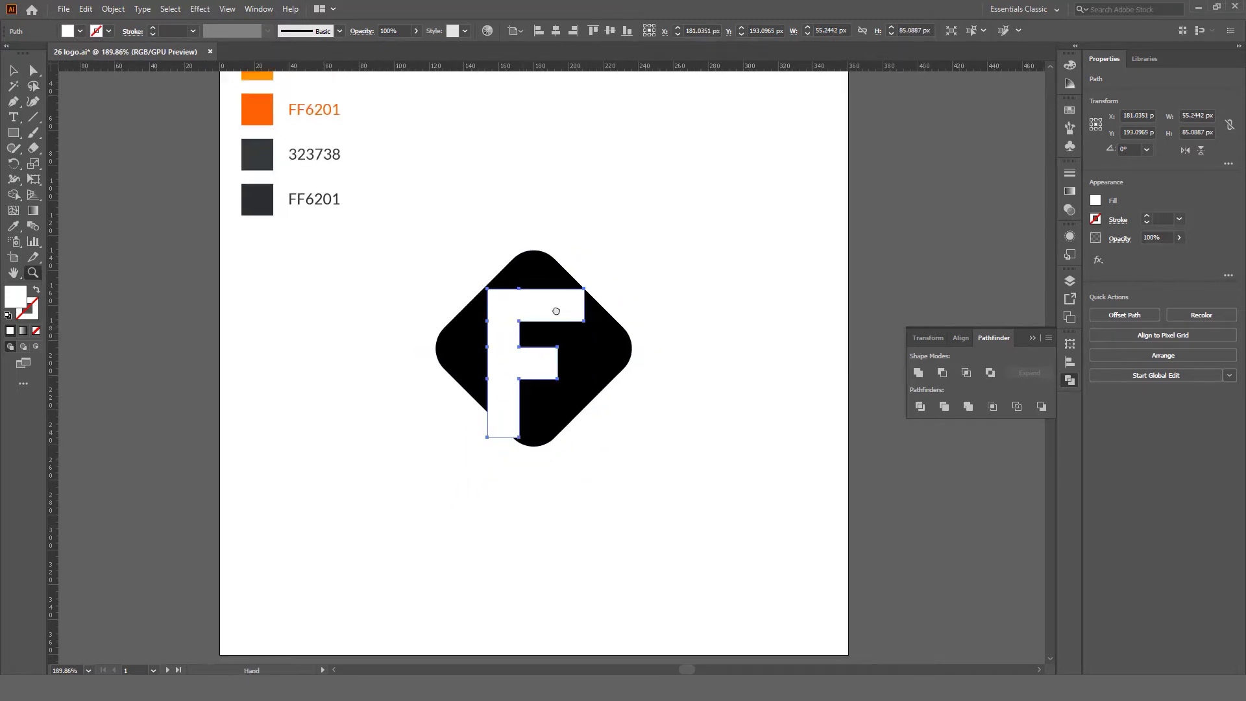
{"action": "scroll", "coordinate": [591, 321], "scroll_direction": "up", "scroll_amount": 2, "text": "alt"}
{"action": "key", "text": "ctrl+shift+a"}
{"action": "scroll", "coordinate": [629, 354], "scroll_direction": "down", "scroll_amount": 2, "text": "alt"}
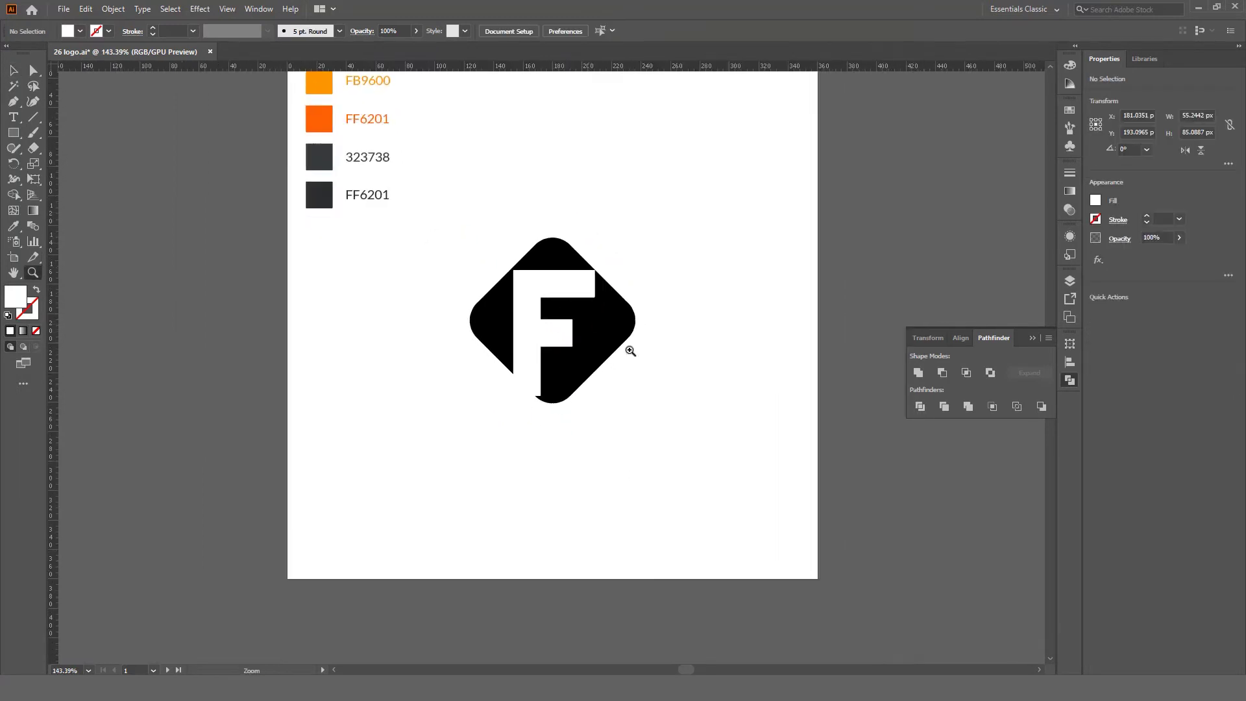
{"action": "scroll", "coordinate": [598, 343], "scroll_direction": "up", "scroll_amount": 3, "text": "alt"}
{"action": "key", "text": "v"}
{"action": "scroll", "coordinate": [584, 302], "scroll_direction": "up", "scroll_amount": 2, "text": "alt"}
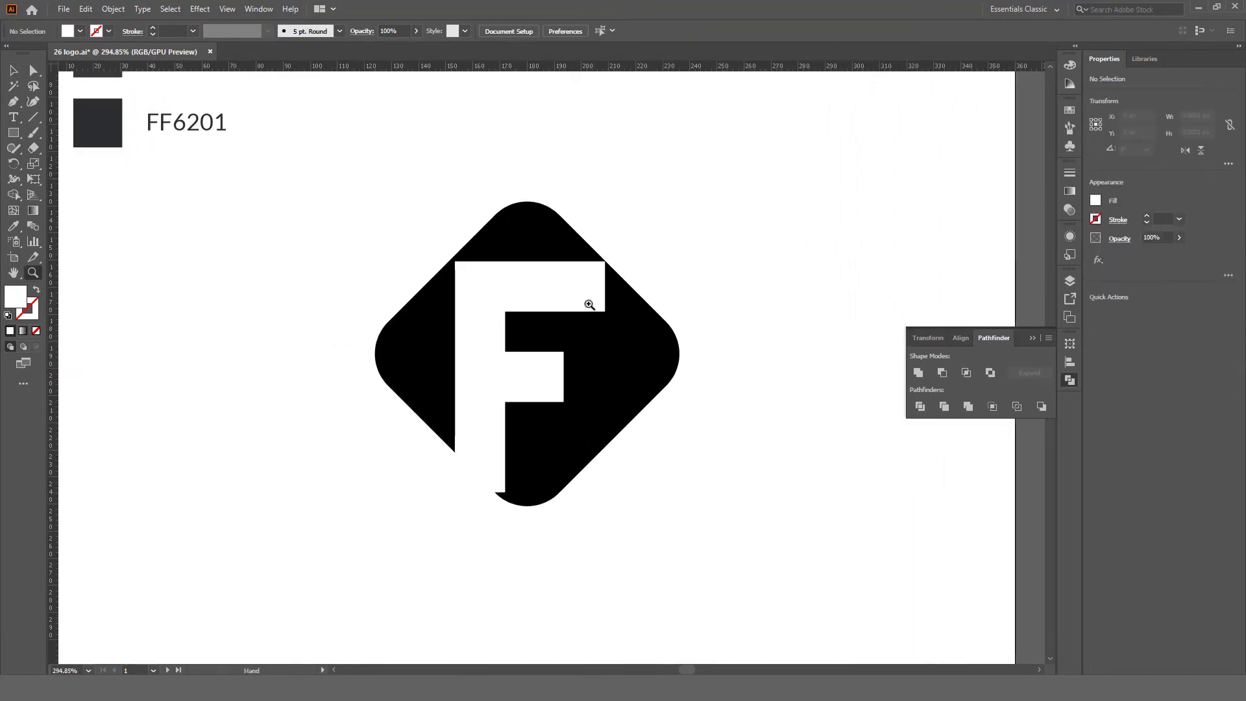
{"action": "left_click", "coordinate": [561, 292]}
{"action": "scroll", "coordinate": [564, 300], "scroll_direction": "up", "scroll_amount": 2}
{"action": "scroll", "coordinate": [539, 313], "scroll_direction": "up", "scroll_amount": 2}
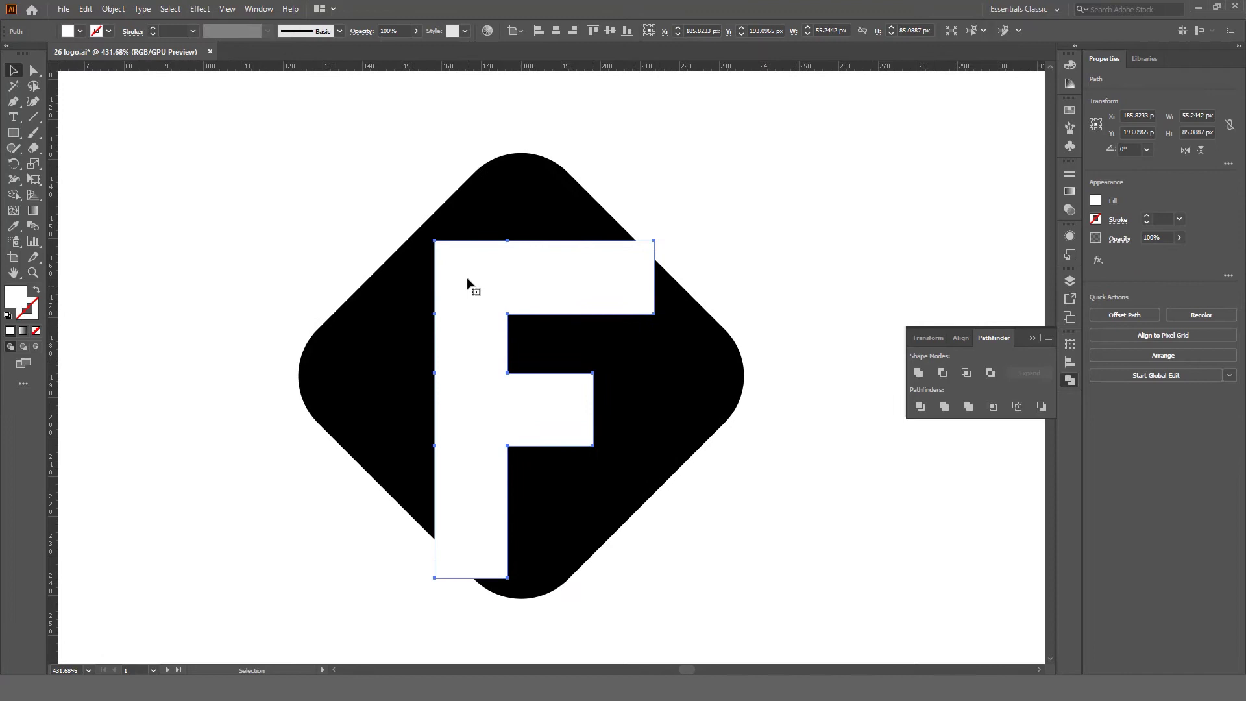
- Use Direct Selection corner widgets to round the F's top-left and middle-bar lower-right corners
{"action": "key", "text": "a"}
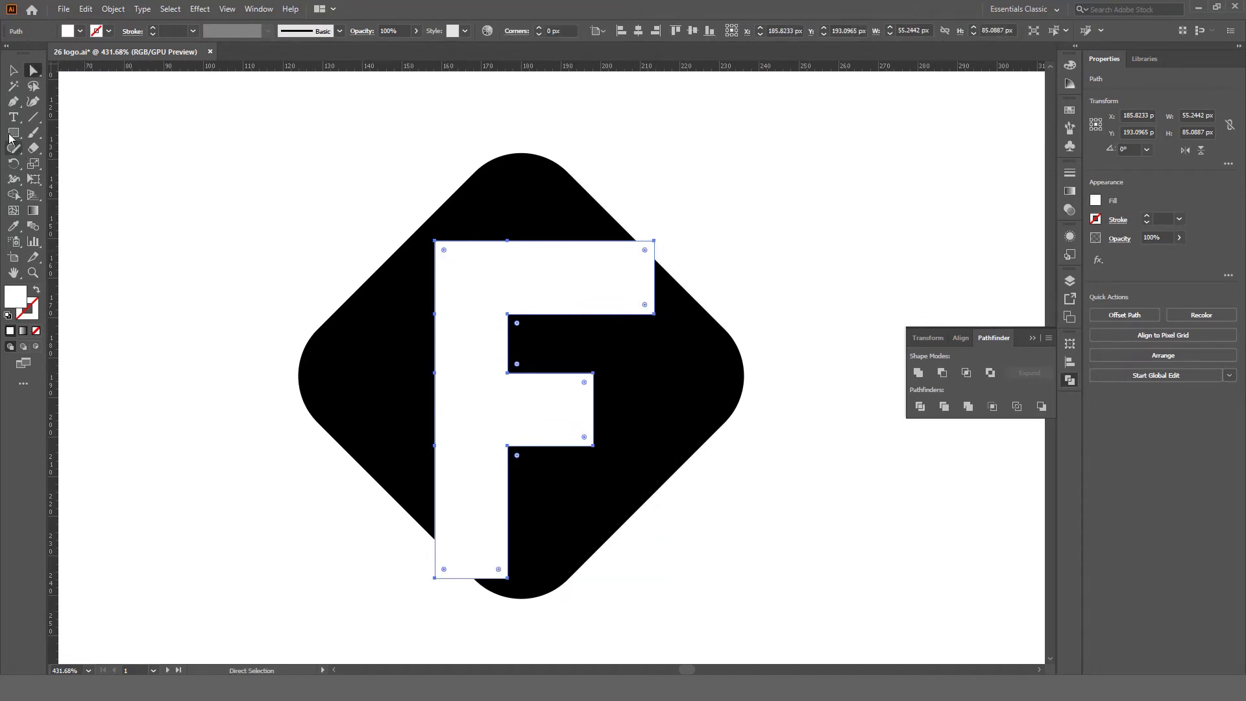
{"action": "left_click", "coordinate": [37, 76]}
{"action": "left_click", "coordinate": [87, 75]}
{"action": "left_click_drag", "start_coordinate": [444, 252], "coordinate": [489, 313]}
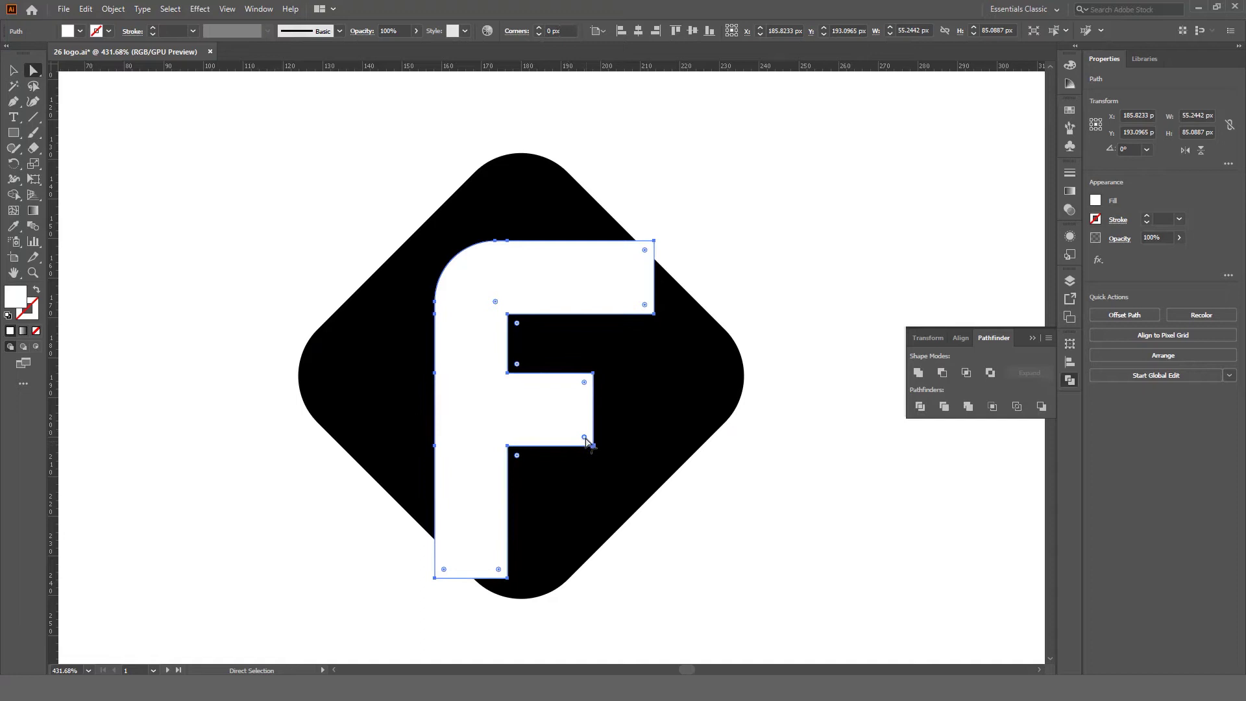
{"action": "left_click_drag", "start_coordinate": [585, 439], "coordinate": [554, 383]}
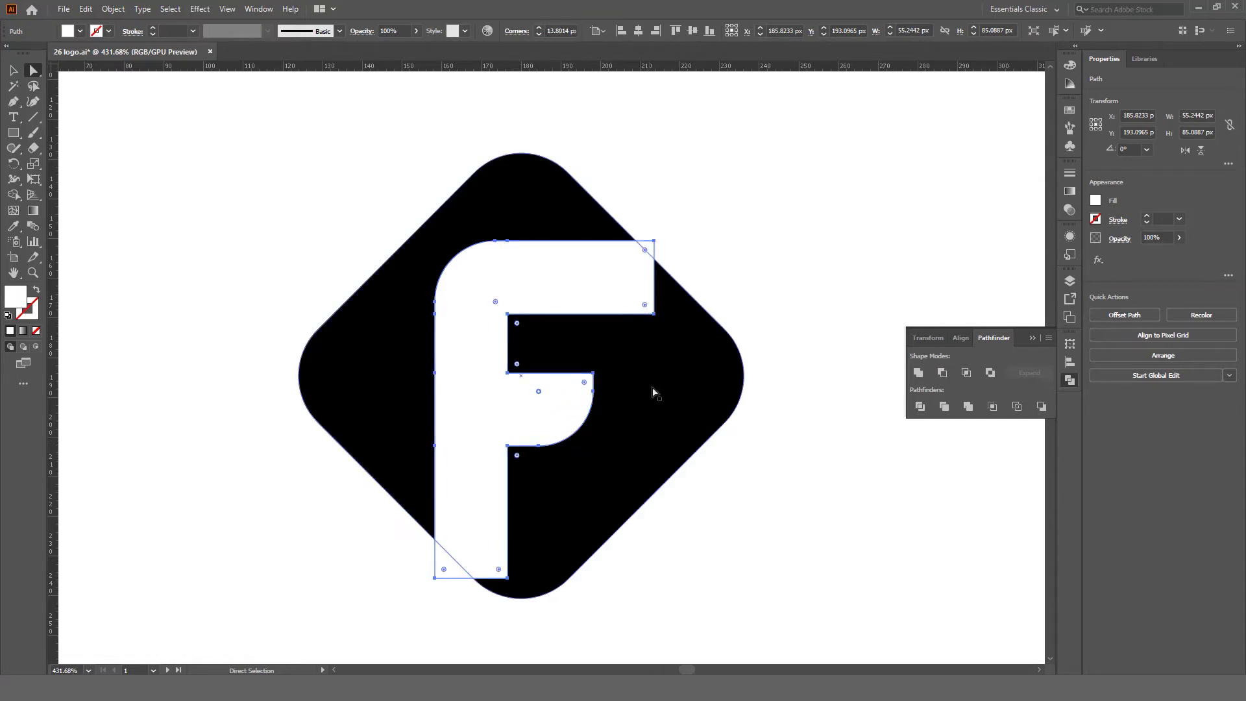
{"action": "left_click", "coordinate": [747, 432]}
{"action": "left_click_drag", "start_coordinate": [513, 324], "coordinate": [513, 356]}
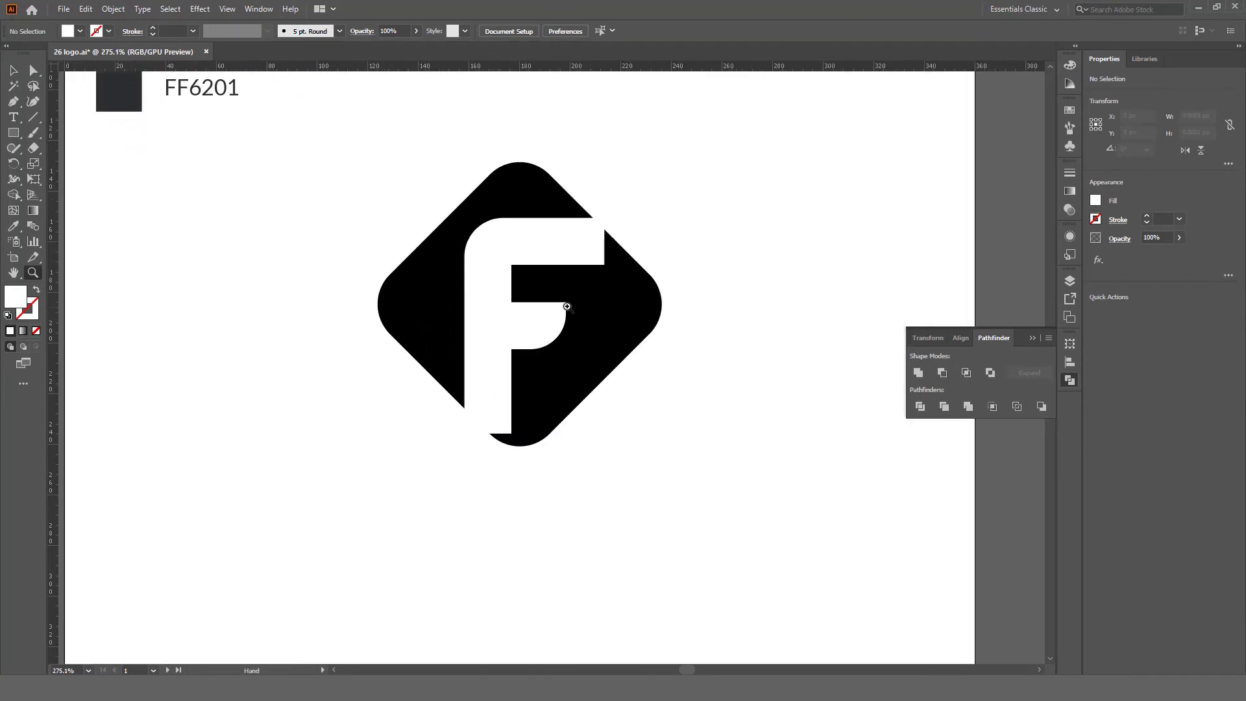
- Drag the stem's two bottom anchors down so the F stem extends below the diamond
{"action": "key", "text": "v"}
{"action": "left_click", "coordinate": [513, 356]}
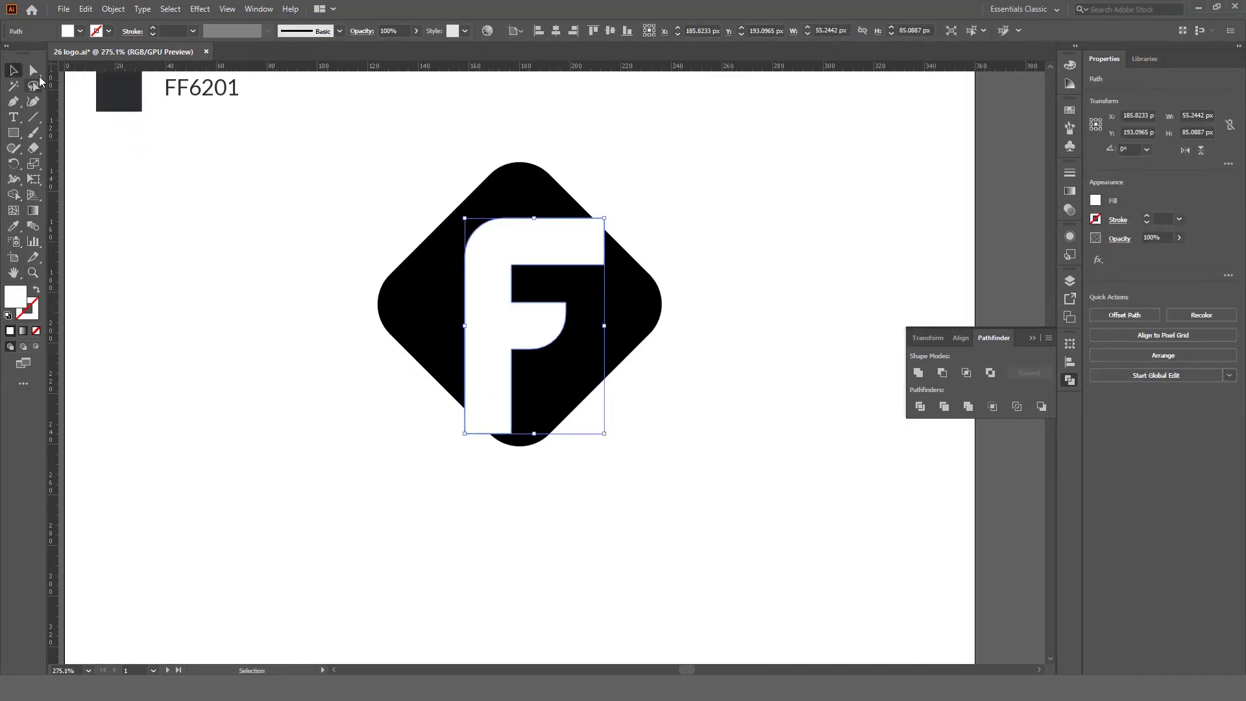
{"action": "left_click", "coordinate": [33, 70]}
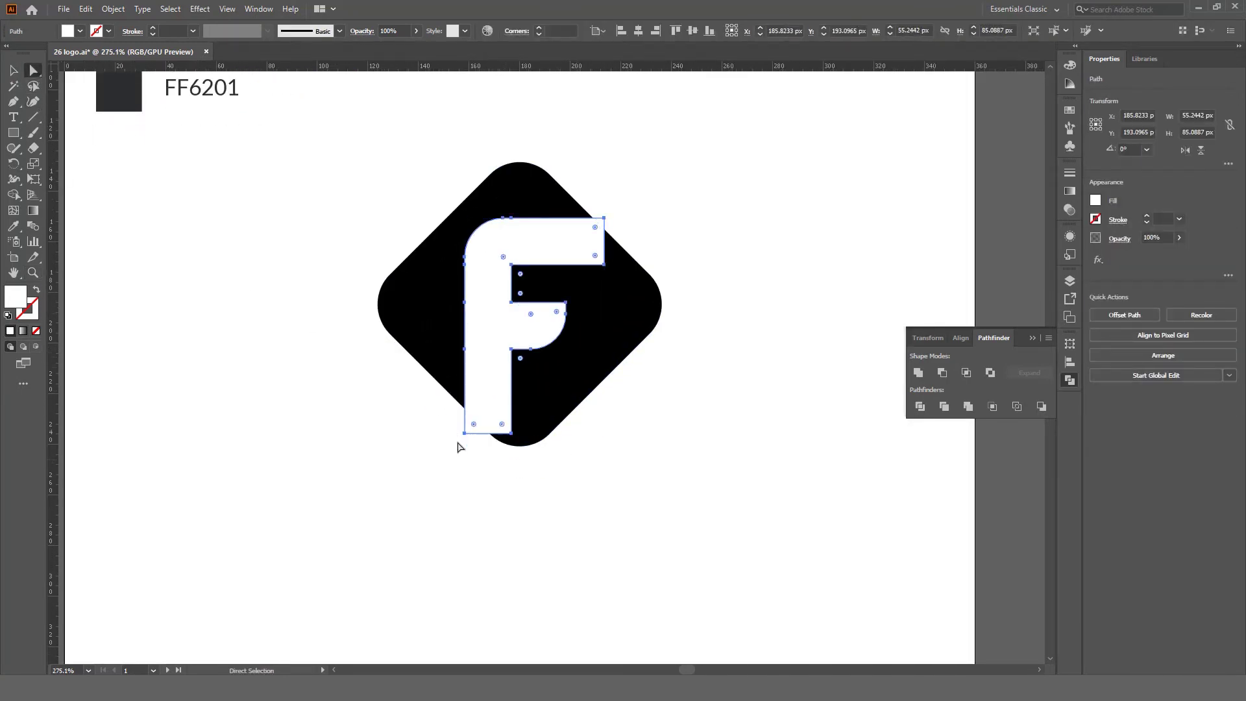
{"action": "left_click", "coordinate": [514, 436]}
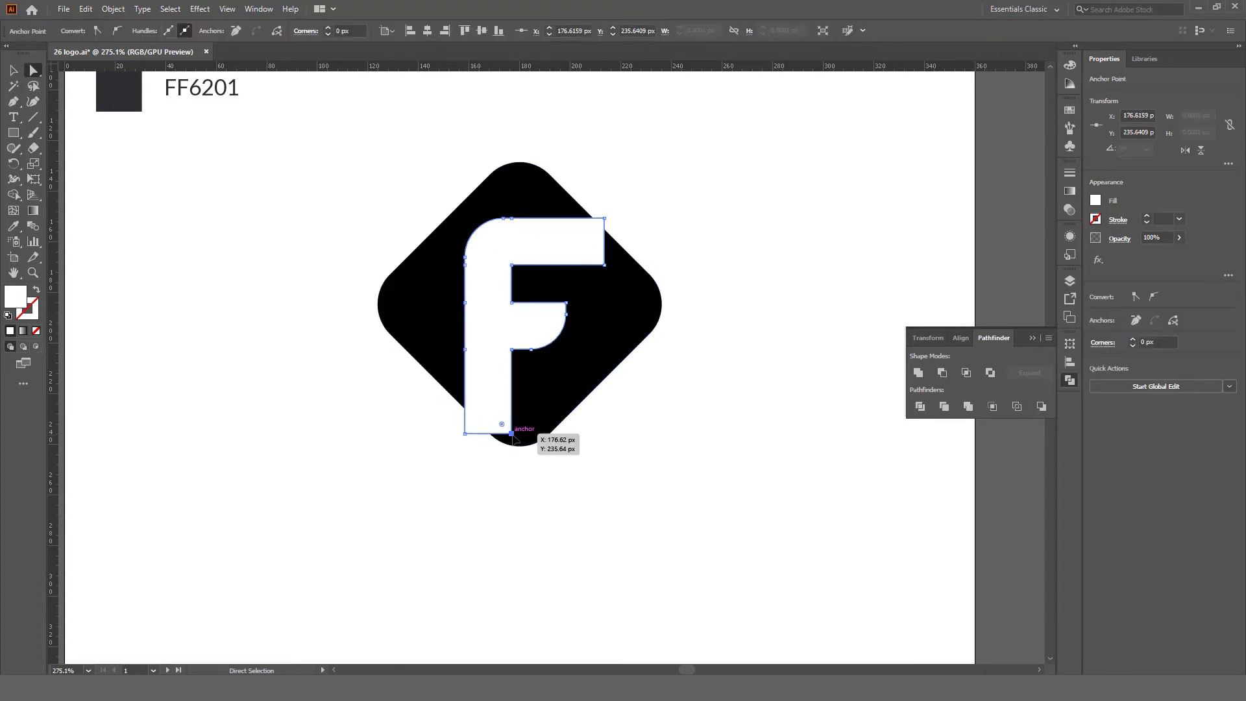
{"action": "left_click", "coordinate": [464, 434], "text": "shift"}
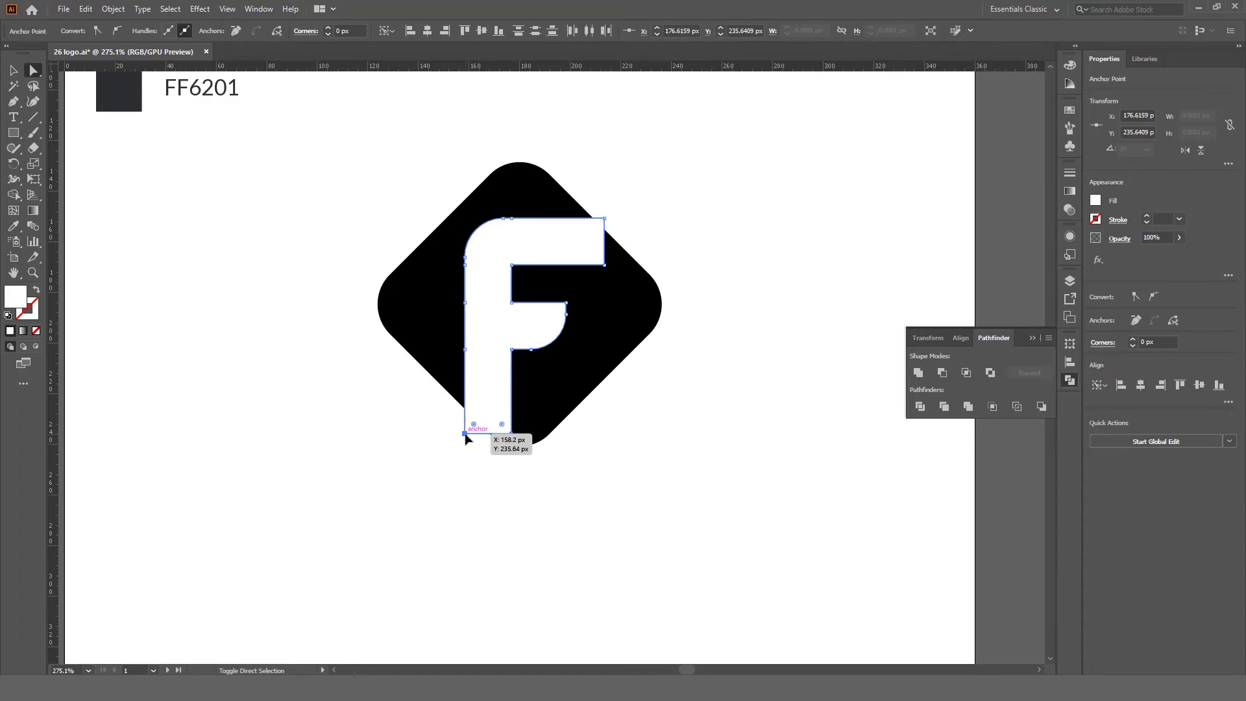
{"action": "left_click_drag", "start_coordinate": [515, 439], "coordinate": [508, 490]}
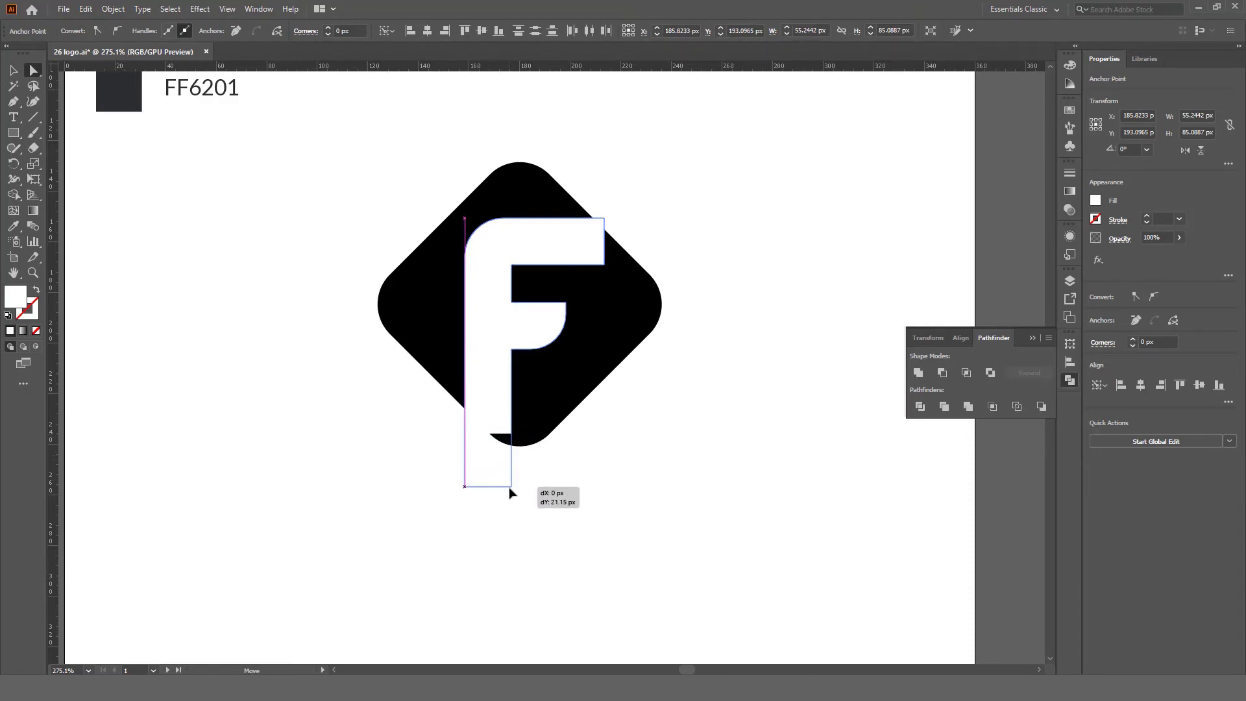
{"action": "left_click_drag", "start_coordinate": [508, 490], "coordinate": [510, 496]}
- Move the F's top-right anchor right so the top arm reaches the square's edge
{"action": "key", "text": "z"}
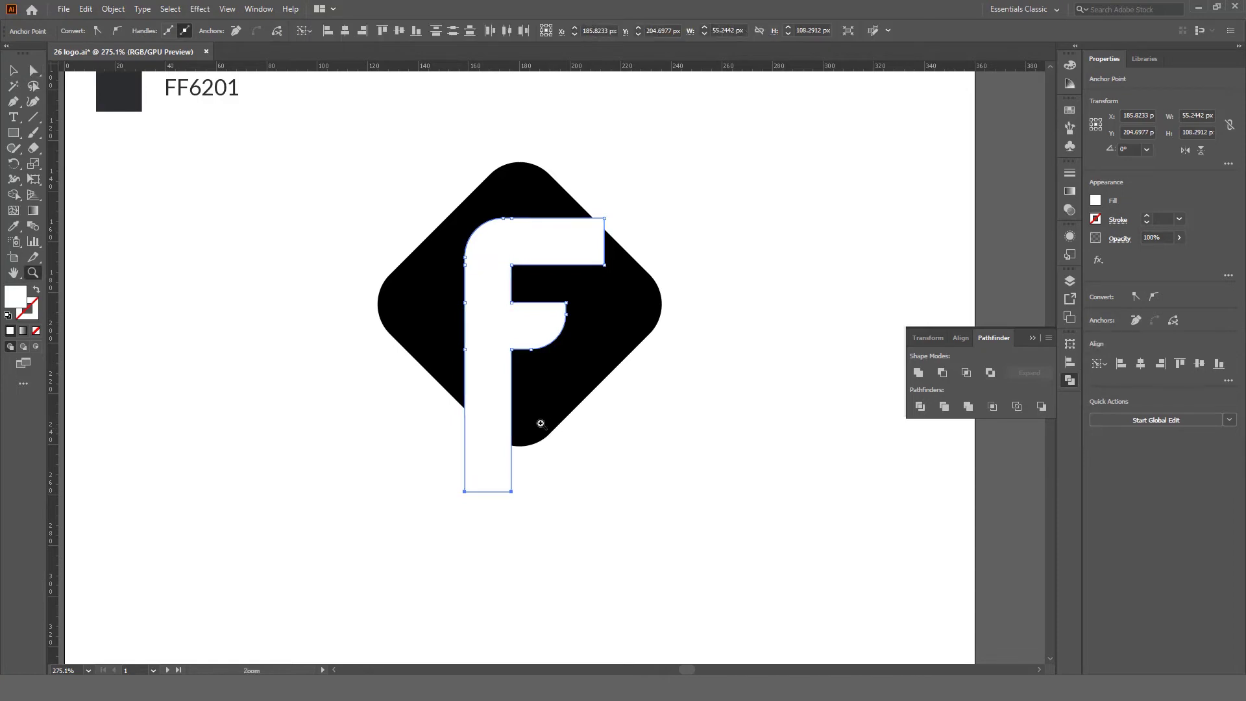
{"action": "left_click_drag", "start_coordinate": [536, 423], "coordinate": [581, 495]}
{"action": "key", "text": "ctrl+shift+a"}
{"action": "left_click_drag", "start_coordinate": [593, 441], "coordinate": [597, 395]}
{"action": "key", "text": "v"}
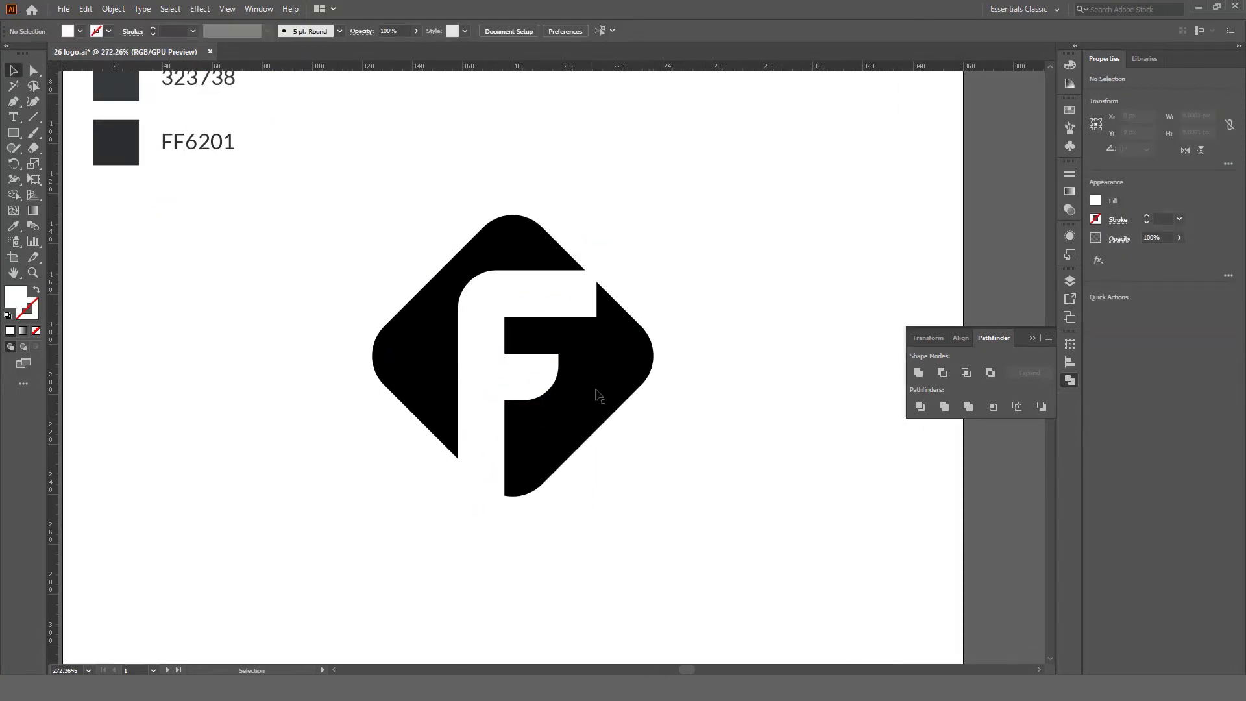
{"action": "left_click", "coordinate": [593, 299]}
{"action": "left_click", "coordinate": [35, 71]}
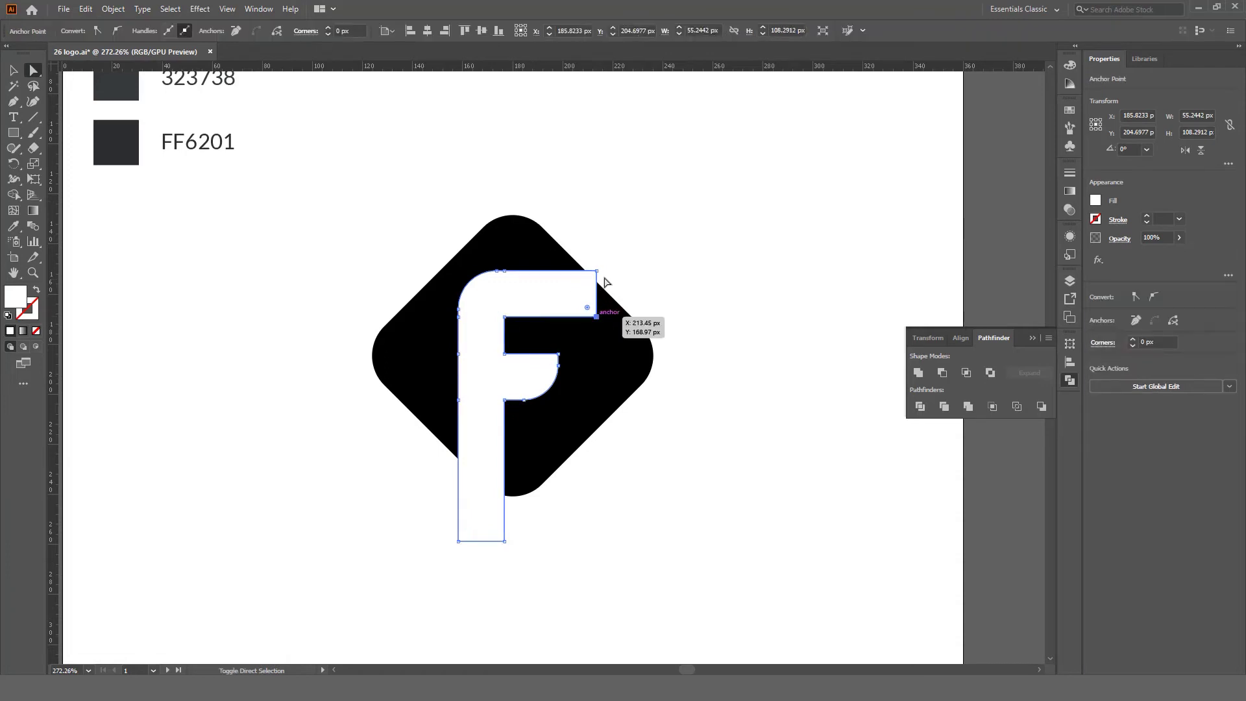
{"action": "left_click_drag", "start_coordinate": [597, 272], "coordinate": [691, 270]}
- Select the F and rounded square together and apply Minus Front to cut out the F
{"action": "left_click", "coordinate": [721, 315], "text": "ctrl"}
{"action": "scroll", "coordinate": [645, 317], "scroll_direction": "down", "scroll_amount": 1}
{"action": "left_click_drag", "start_coordinate": [581, 314], "coordinate": [746, 256]}
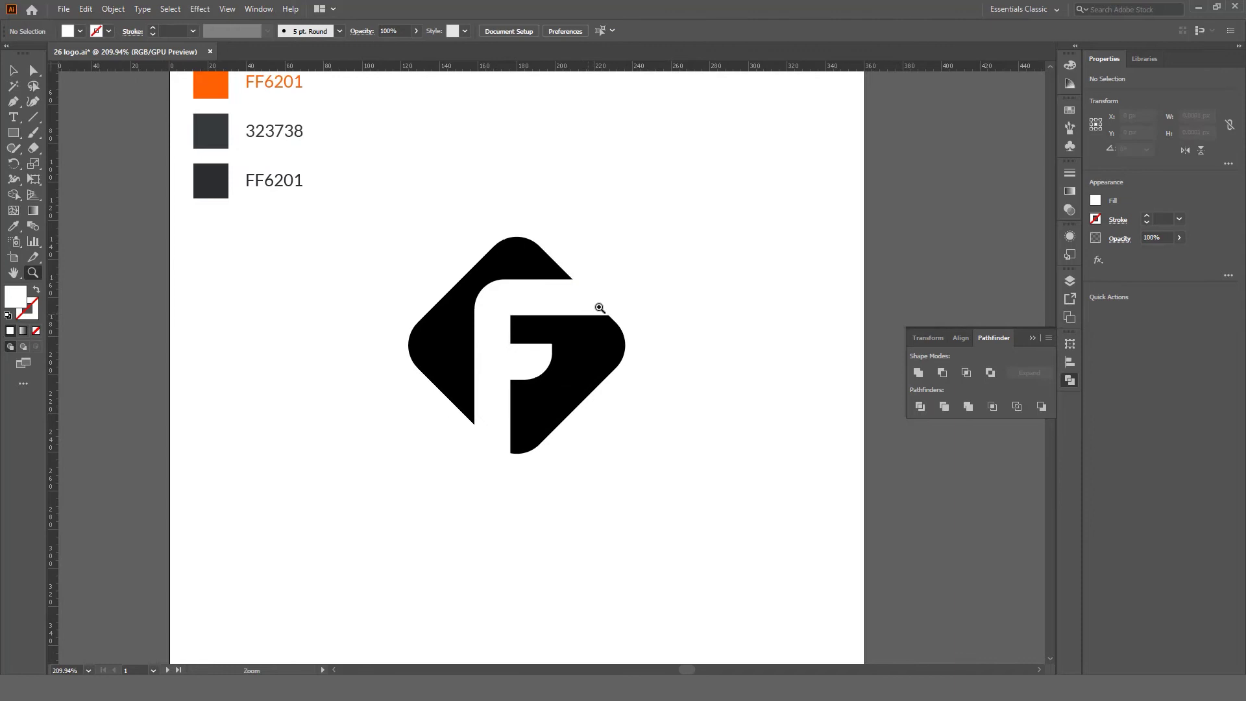
{"action": "key", "text": "v"}
{"action": "left_click_drag", "start_coordinate": [760, 175], "coordinate": [376, 504]}
{"action": "scroll", "coordinate": [595, 409], "scroll_direction": "down", "scroll_amount": 2}
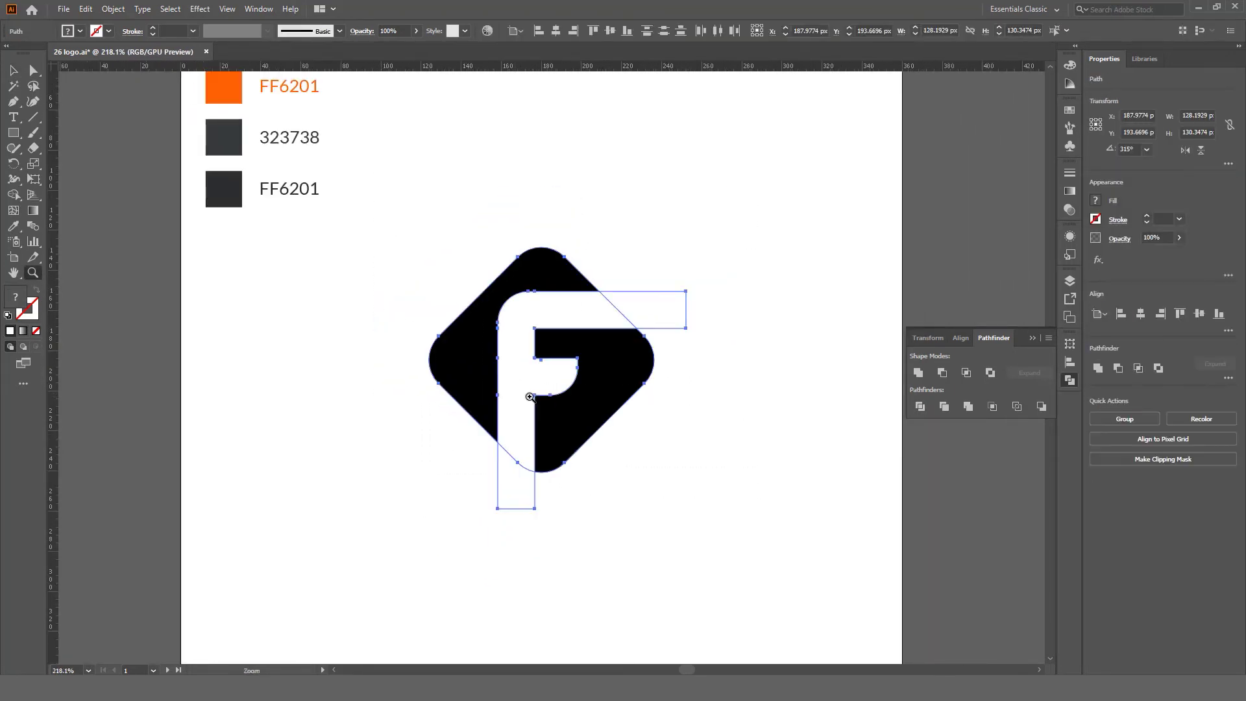
{"action": "left_click", "coordinate": [941, 375]}
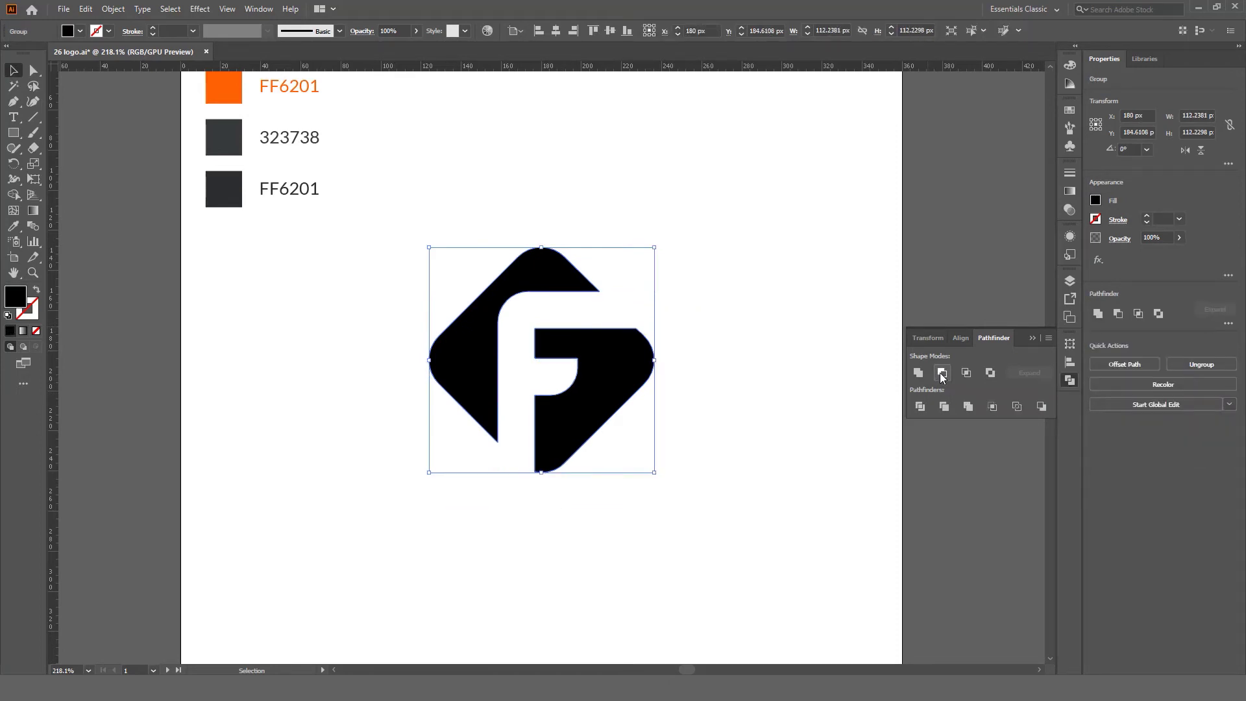
{"action": "left_click", "coordinate": [751, 353]}
{"action": "scroll", "coordinate": [661, 399], "scroll_direction": "down", "scroll_amount": 2}
{"action": "scroll", "coordinate": [598, 342], "scroll_direction": "up", "scroll_amount": 4}
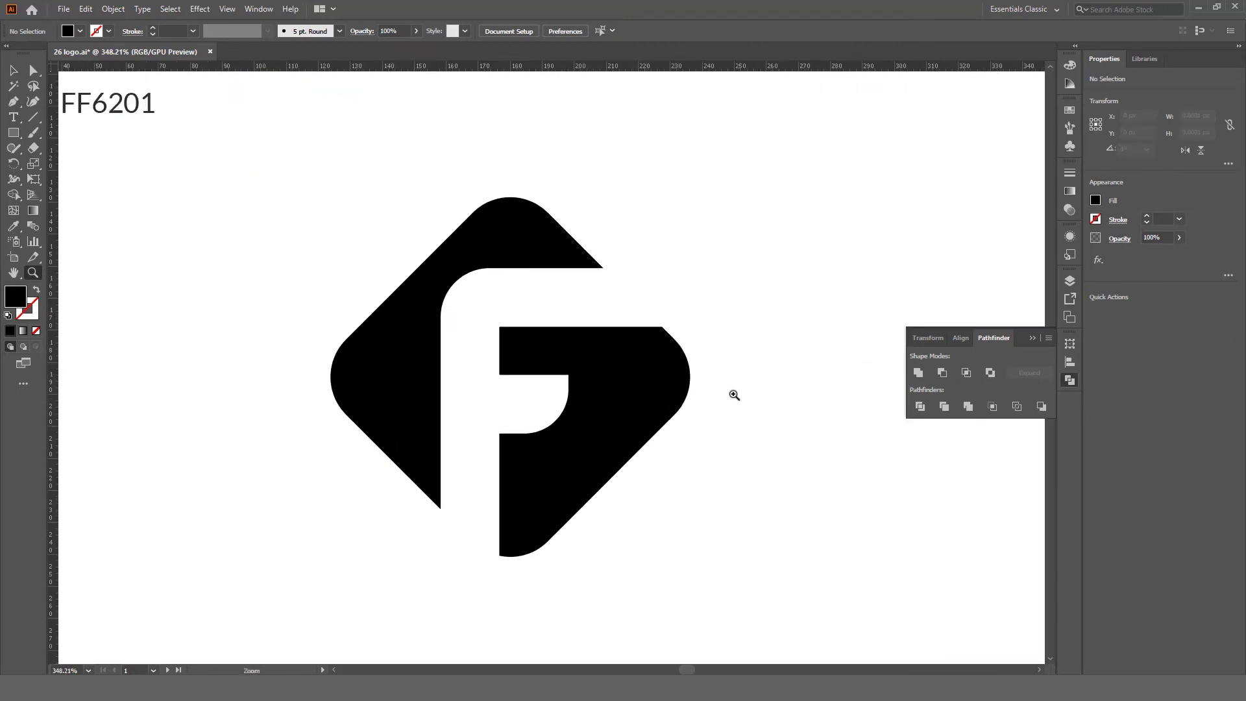
{"action": "key", "text": "v"}
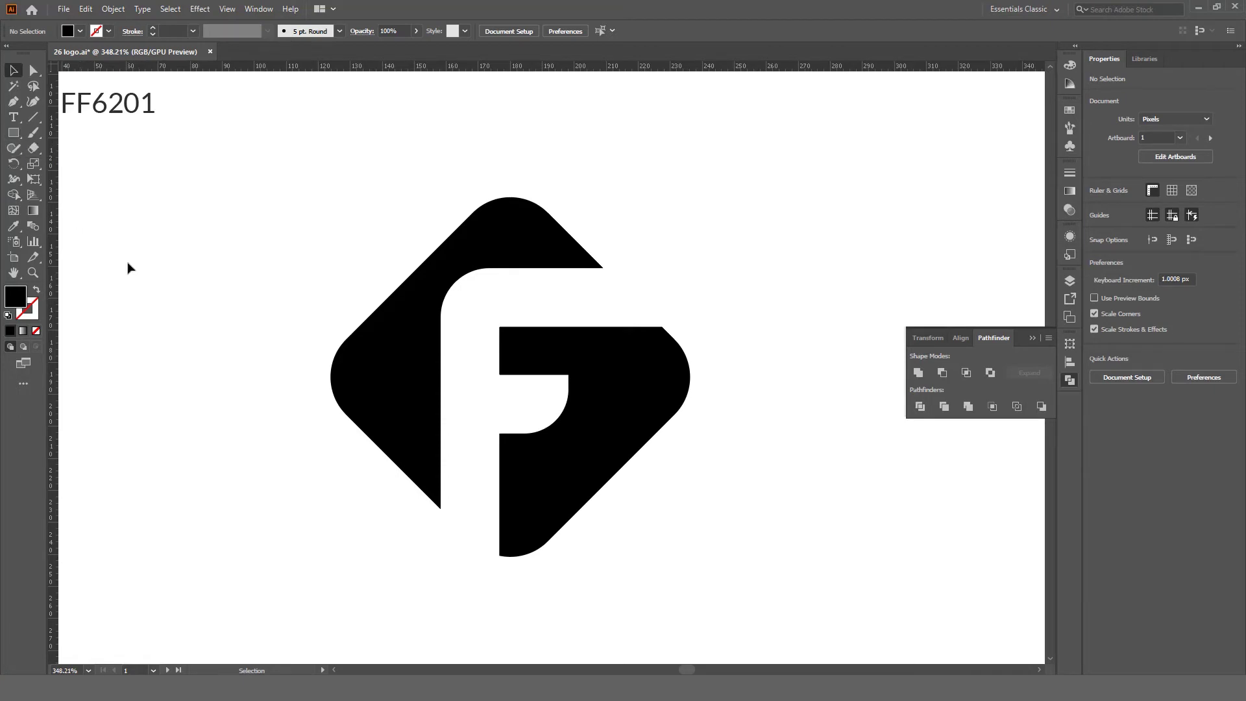
- Pull the logo's top edge out into a sharp beak point with the Pen tool
{"action": "left_click", "coordinate": [14, 102]}
{"action": "right_click", "coordinate": [13, 101]}
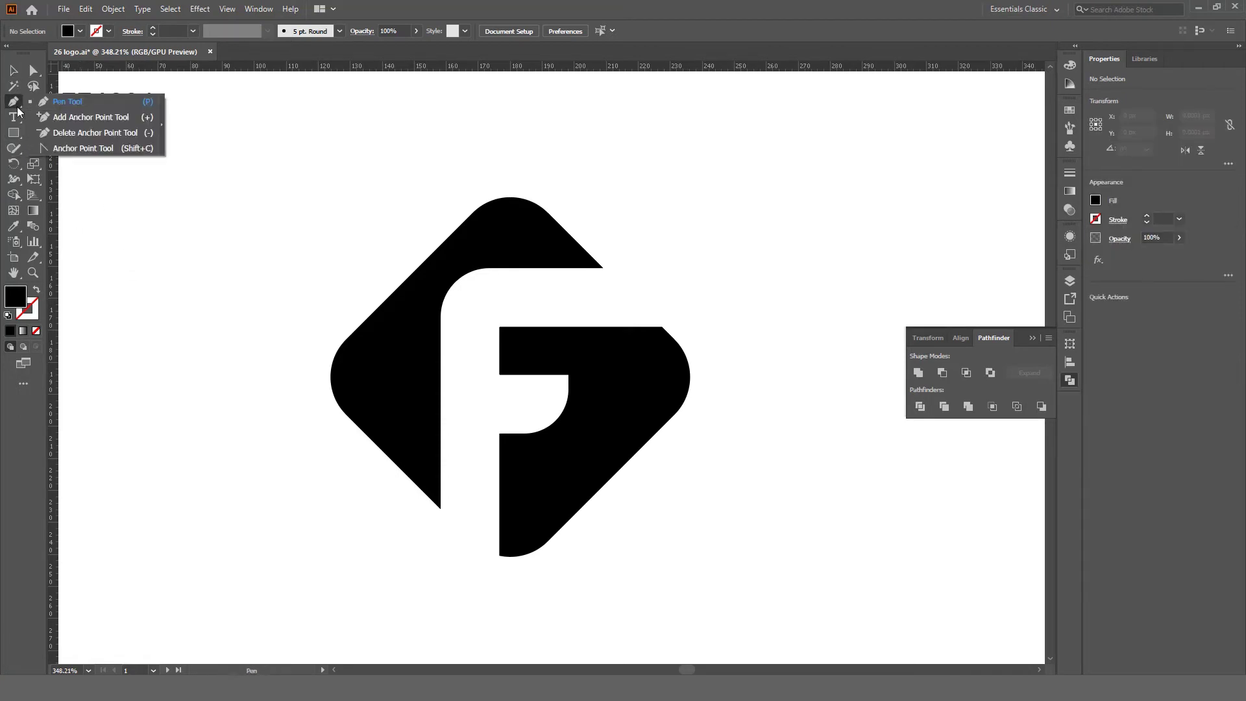
{"action": "left_click", "coordinate": [66, 102]}
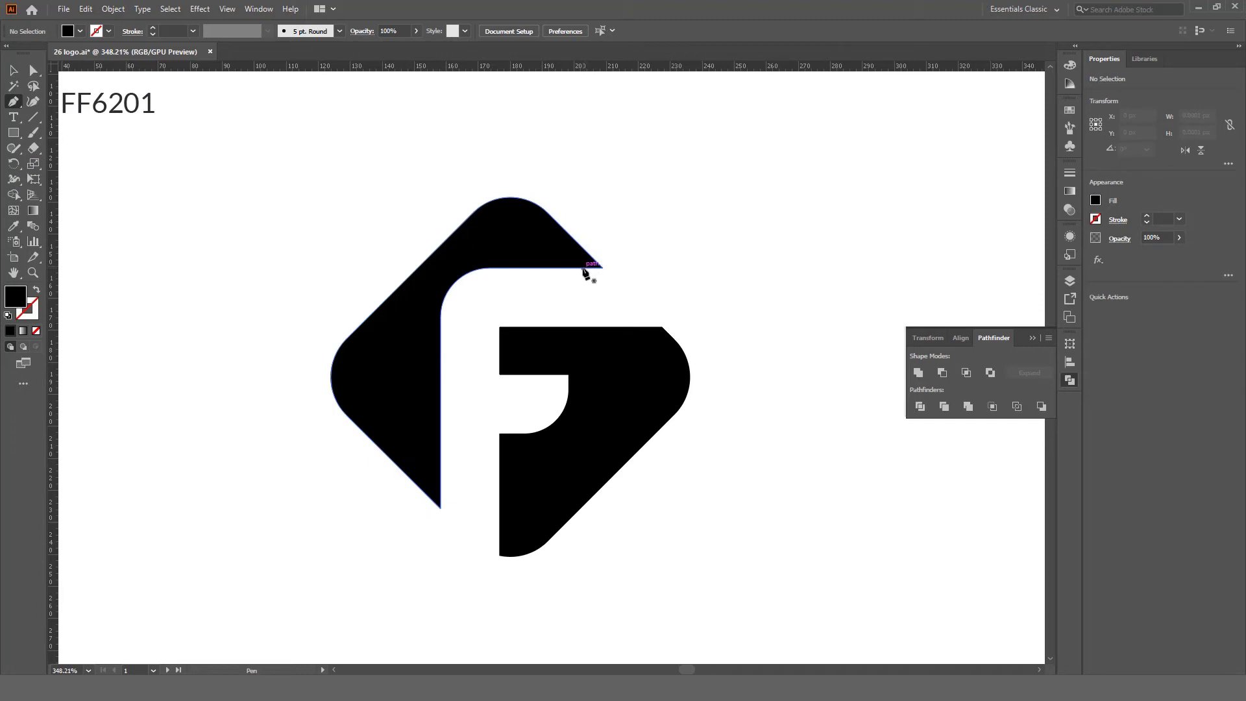
{"action": "left_click_drag", "start_coordinate": [583, 267], "coordinate": [534, 236]}
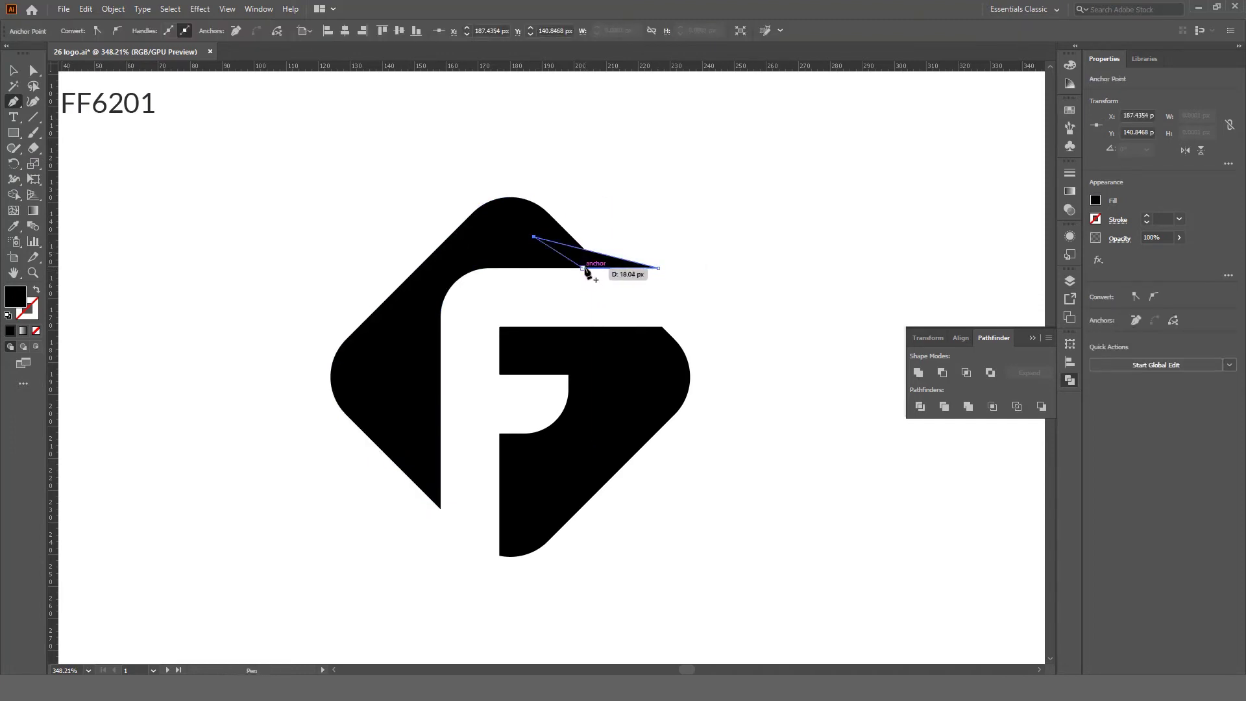
{"action": "key", "text": "v"}
{"action": "left_click", "coordinate": [633, 302]}
{"action": "key", "text": "z"}
{"action": "mouse_move", "coordinate": [633, 302]}
{"action": "left_mouse_down"}
{"action": "mouse_move", "coordinate": [517, 314]}
{"action": "mouse_move", "coordinate": [557, 292]}
{"action": "mouse_move", "coordinate": [503, 431]}
{"action": "left_mouse_up"}
{"action": "key", "text": "v"}
- Draw a small closed shape at the left piece's lower tip, tapering it to a point
{"action": "key", "text": "p"}
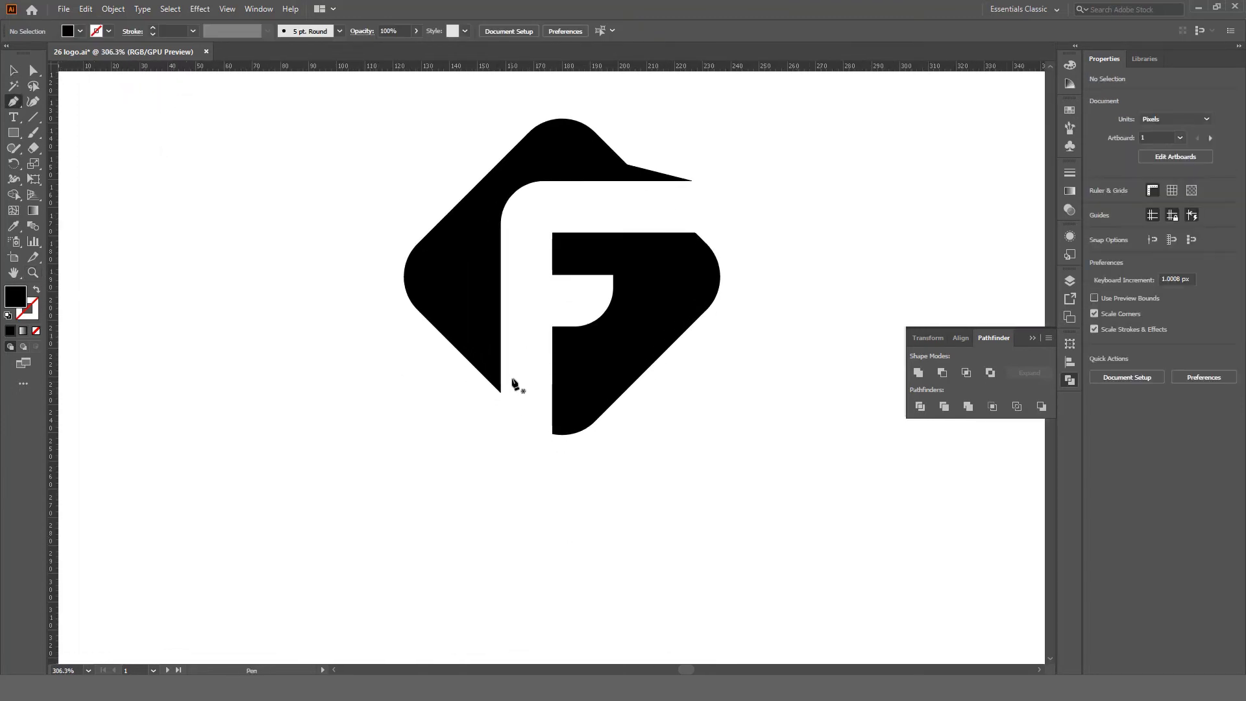
{"action": "left_click", "coordinate": [490, 325]}
{"action": "mouse_move", "coordinate": [500, 392]}
{"action": "left_mouse_down"}
{"action": "mouse_move", "coordinate": [497, 453]}
{"action": "mouse_move", "coordinate": [468, 338]}
{"action": "left_mouse_up"}
{"action": "left_click", "coordinate": [468, 334]}
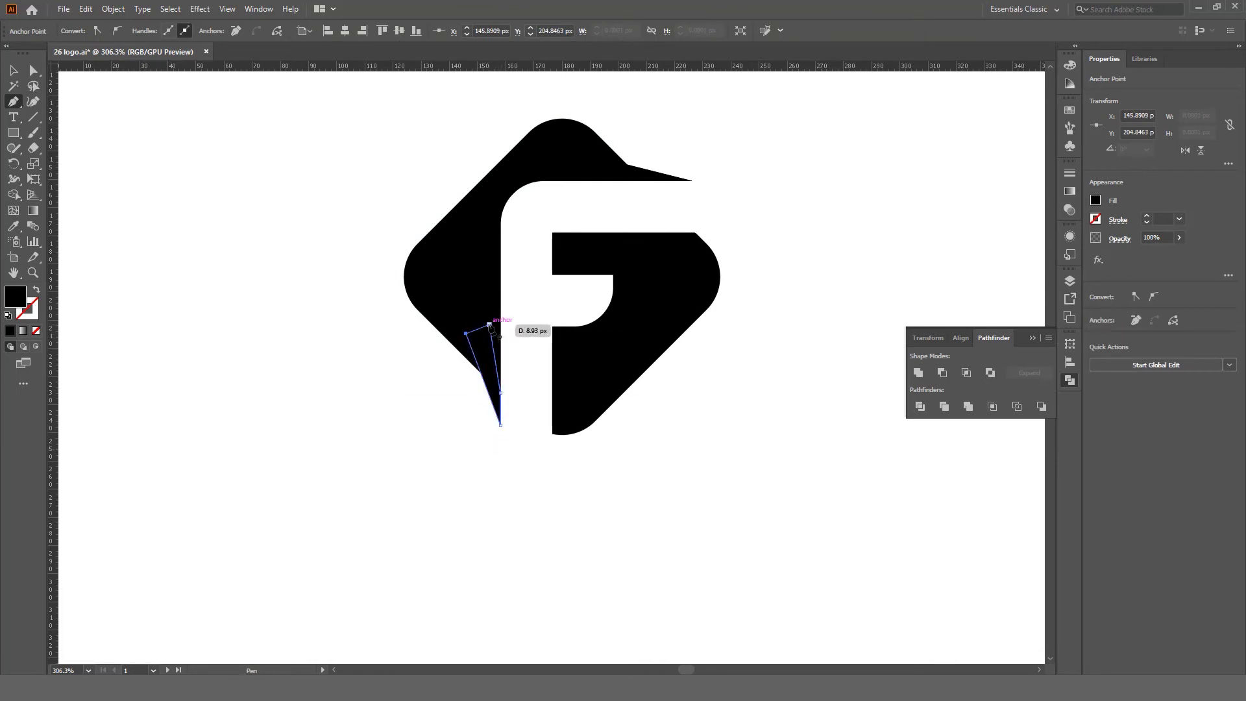
{"action": "left_click", "coordinate": [489, 325]}
{"action": "key", "text": "ctrl+shift+a"}
{"action": "scroll", "coordinate": [490, 419], "scroll_direction": "down", "scroll_amount": 3}
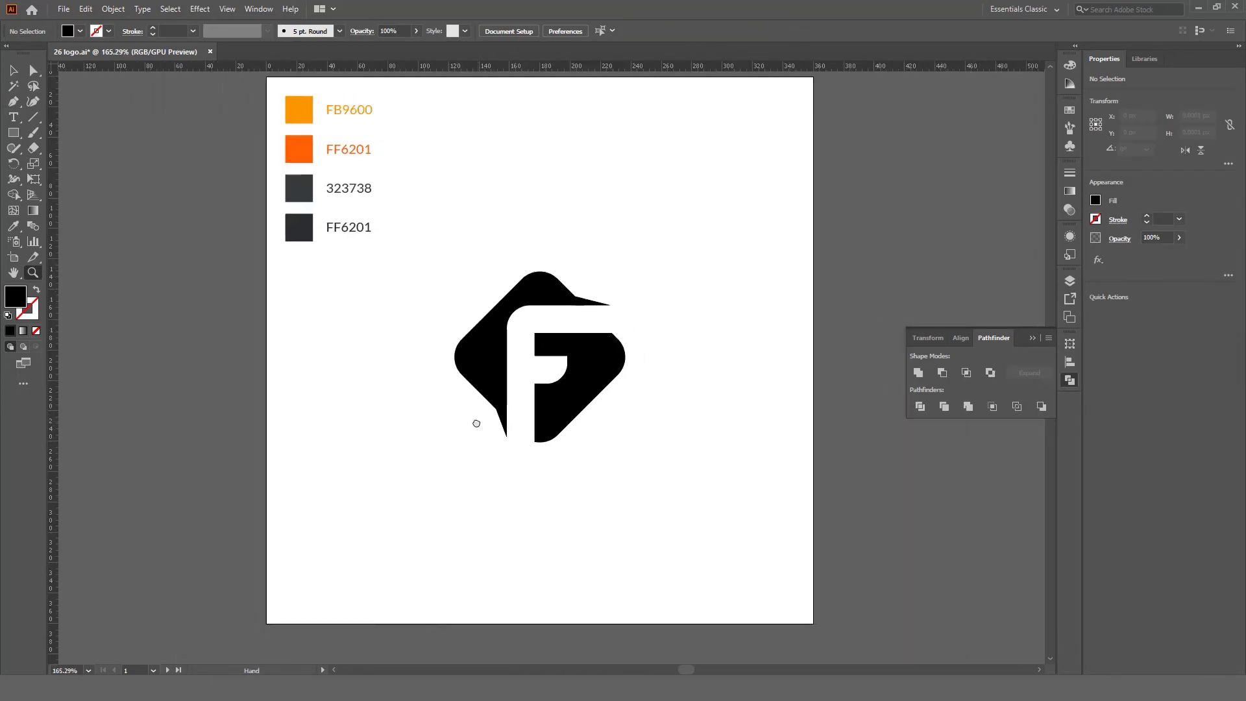
- Select the entire logo, Unite it in Pathfinder, then Ungroup the result
{"action": "left_click_drag", "start_coordinate": [516, 422], "coordinate": [512, 446]}
{"action": "key", "text": "v"}
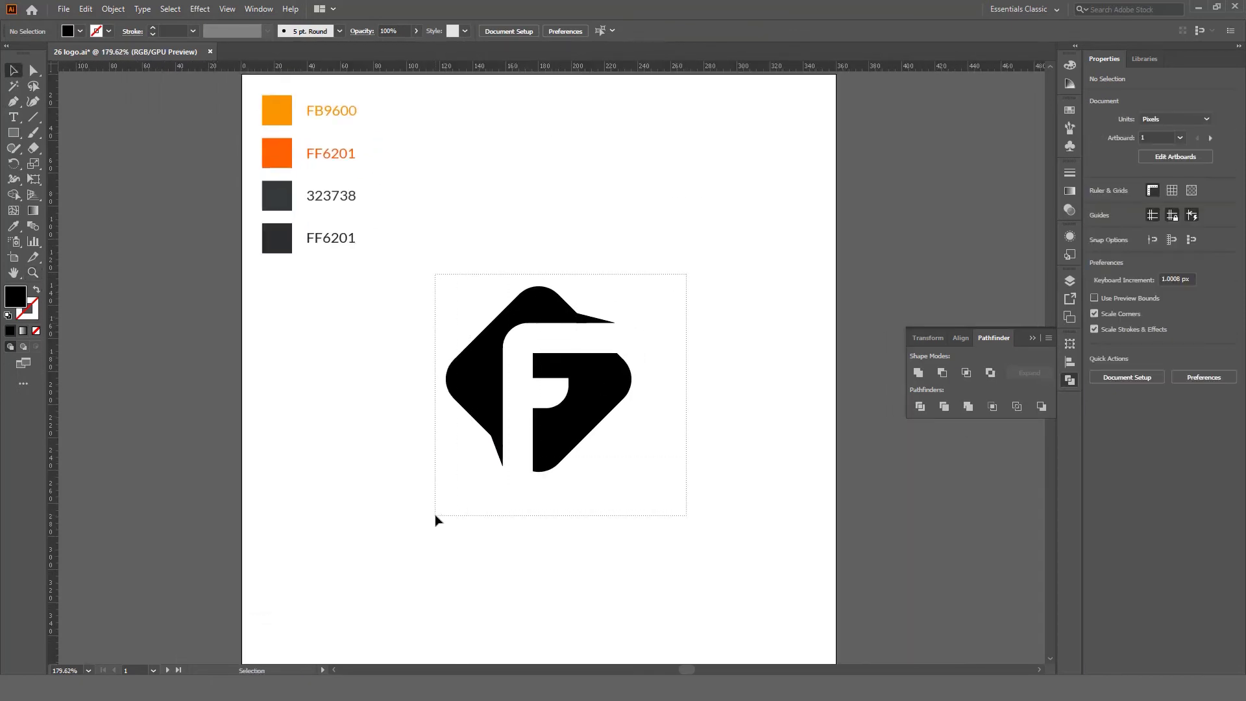
{"action": "left_click_drag", "start_coordinate": [685, 275], "coordinate": [435, 524]}
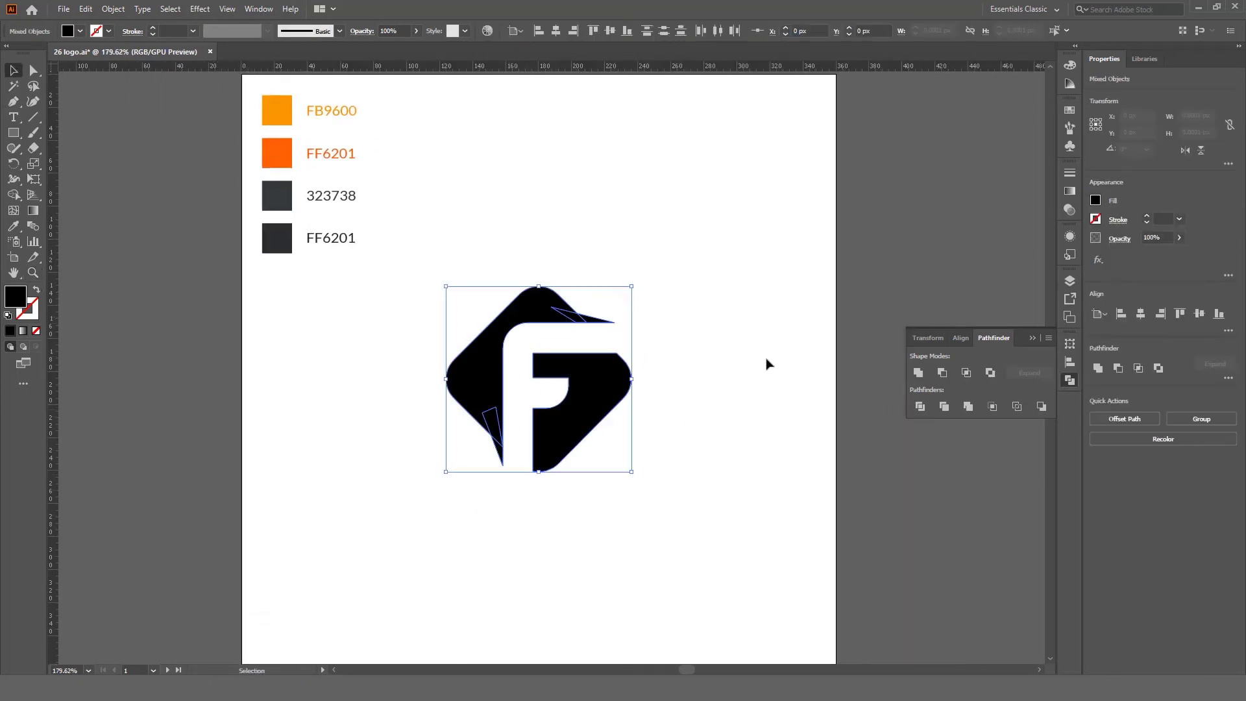
{"action": "left_click", "coordinate": [919, 373]}
{"action": "left_click", "coordinate": [662, 366]}
{"action": "left_click", "coordinate": [574, 378]}
{"action": "right_click", "coordinate": [578, 365]}
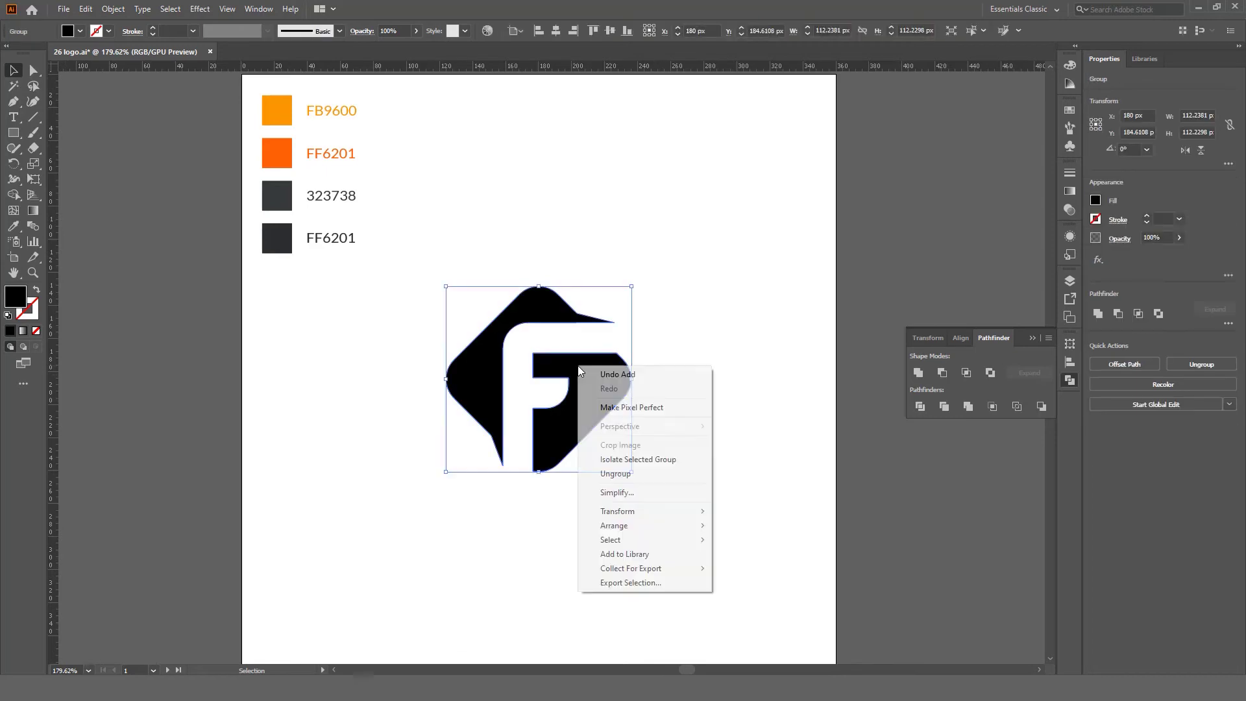
{"action": "left_click", "coordinate": [632, 474]}
{"action": "left_click", "coordinate": [671, 462]}
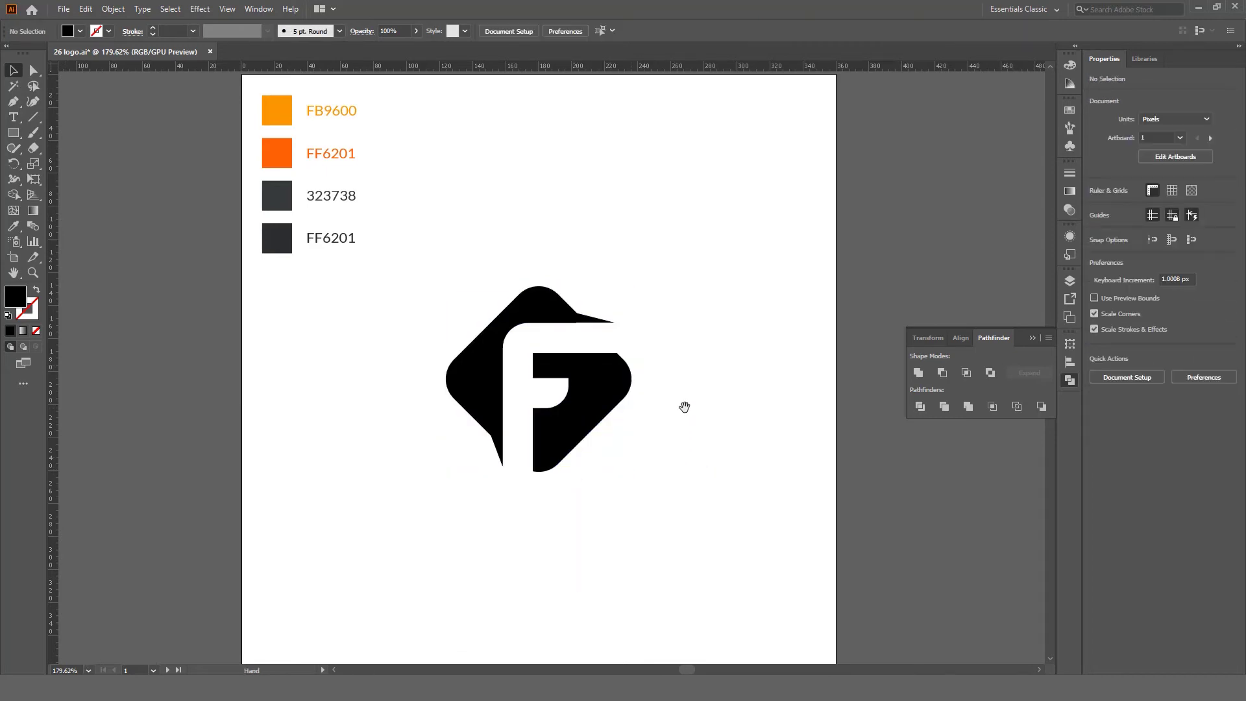
{"action": "scroll", "coordinate": [685, 409], "scroll_direction": "up", "scroll_amount": 1}
- Zoom in on the logo and apply a gradient fill to its left shape
{"action": "left_click", "coordinate": [582, 356]}
{"action": "key", "text": "z"}
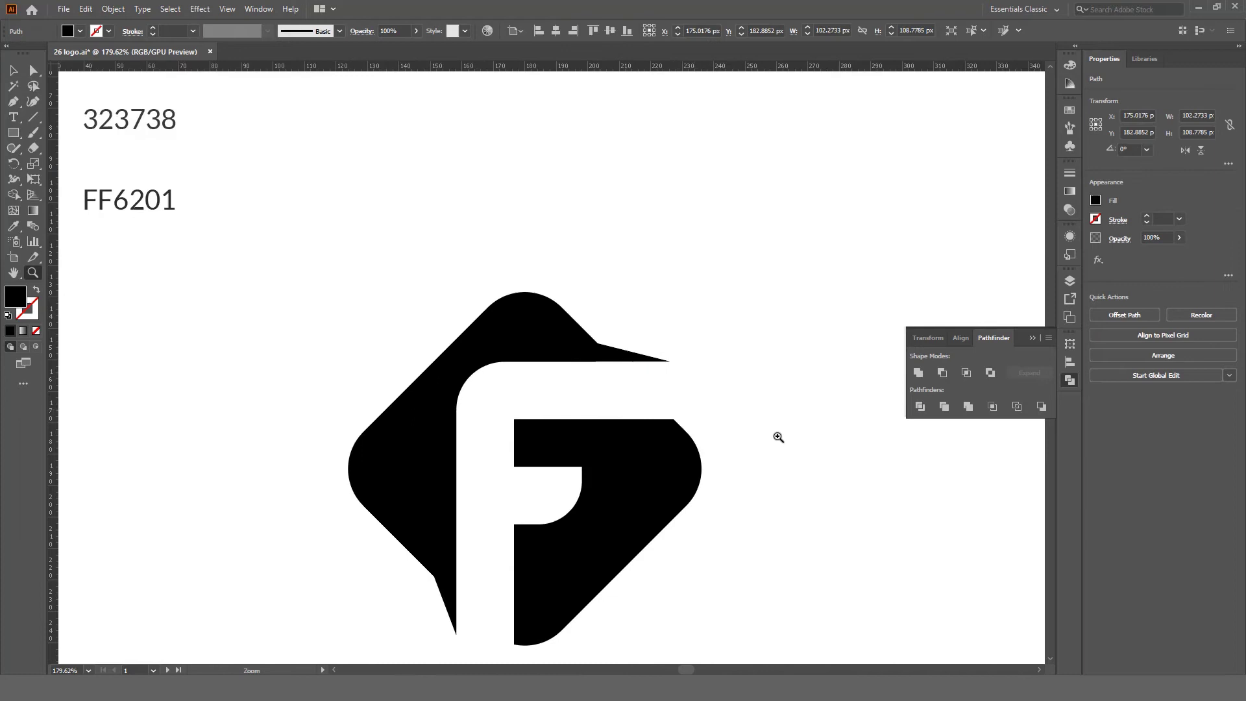
{"action": "mouse_move", "coordinate": [776, 434]}
{"action": "left_mouse_down"}
{"action": "mouse_move", "coordinate": [871, 488]}
{"action": "mouse_move", "coordinate": [643, 422]}
{"action": "left_mouse_up"}
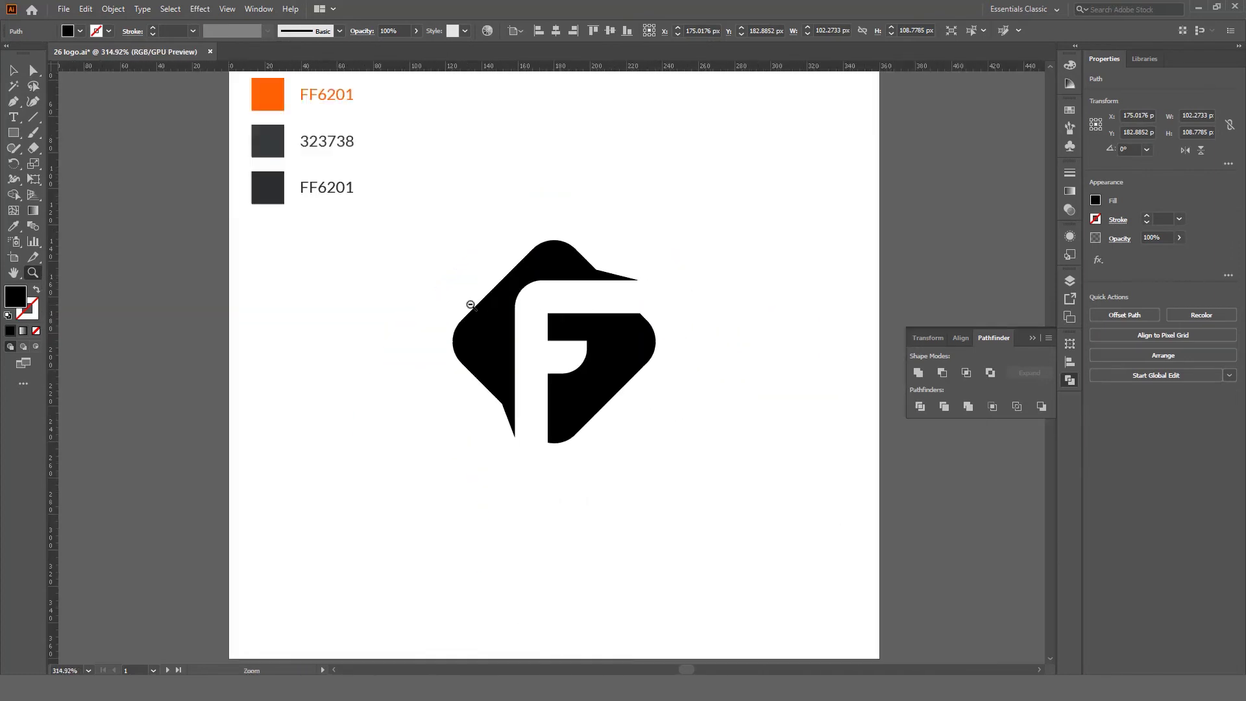
{"action": "key", "text": "v"}
{"action": "scroll", "coordinate": [537, 383], "scroll_direction": "down", "scroll_amount": 2}
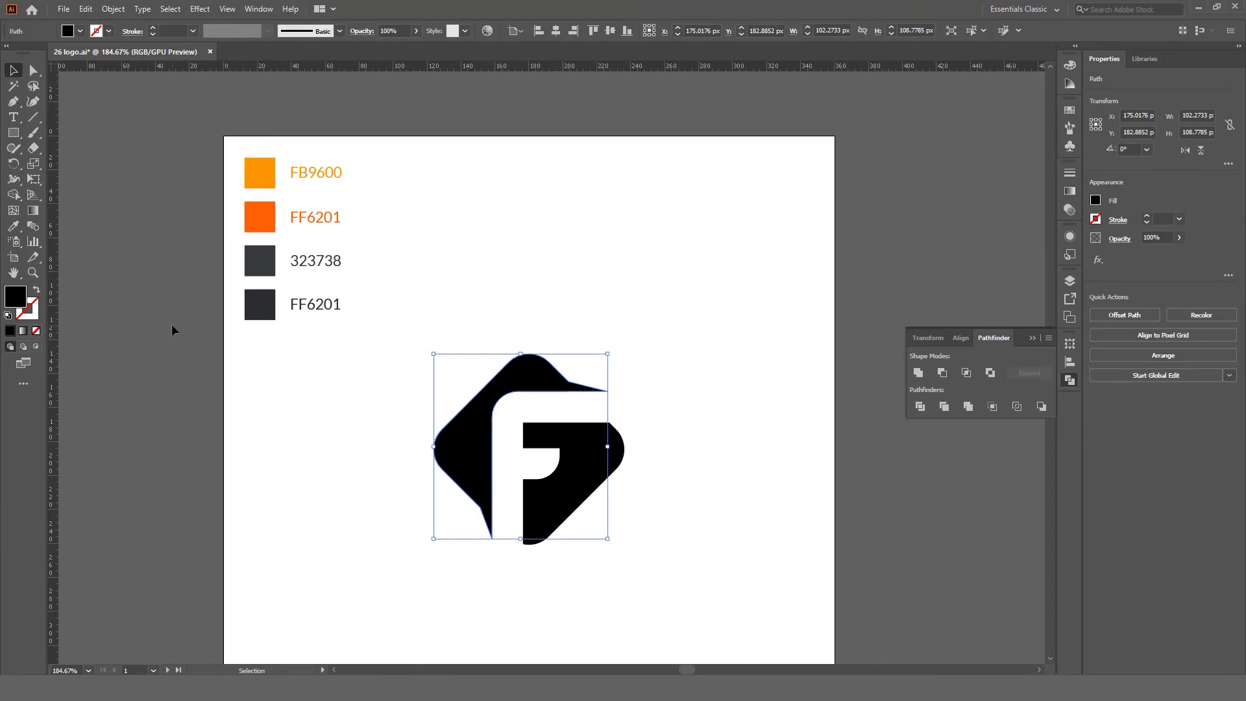
{"action": "left_click", "coordinate": [22, 331]}
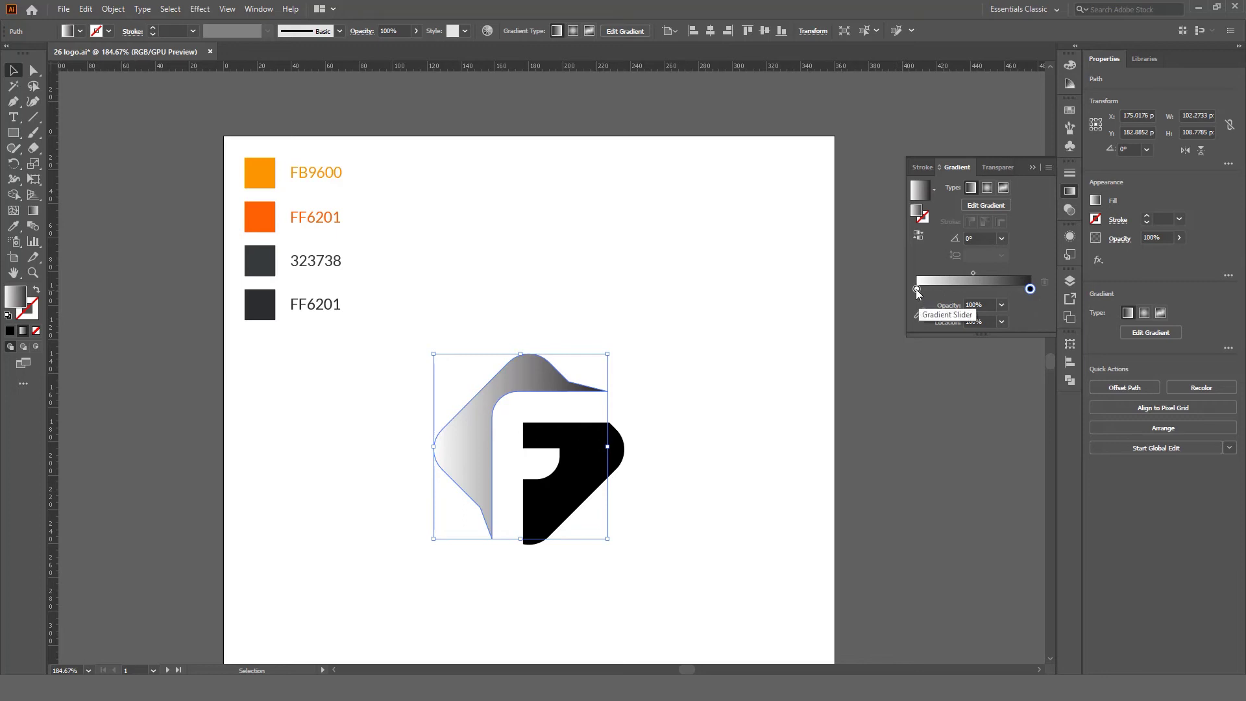
- Sample FB9600 for the gradient's start stop and FF6201 for its end stop
{"action": "left_click", "coordinate": [916, 289]}
{"action": "left_click", "coordinate": [920, 312]}
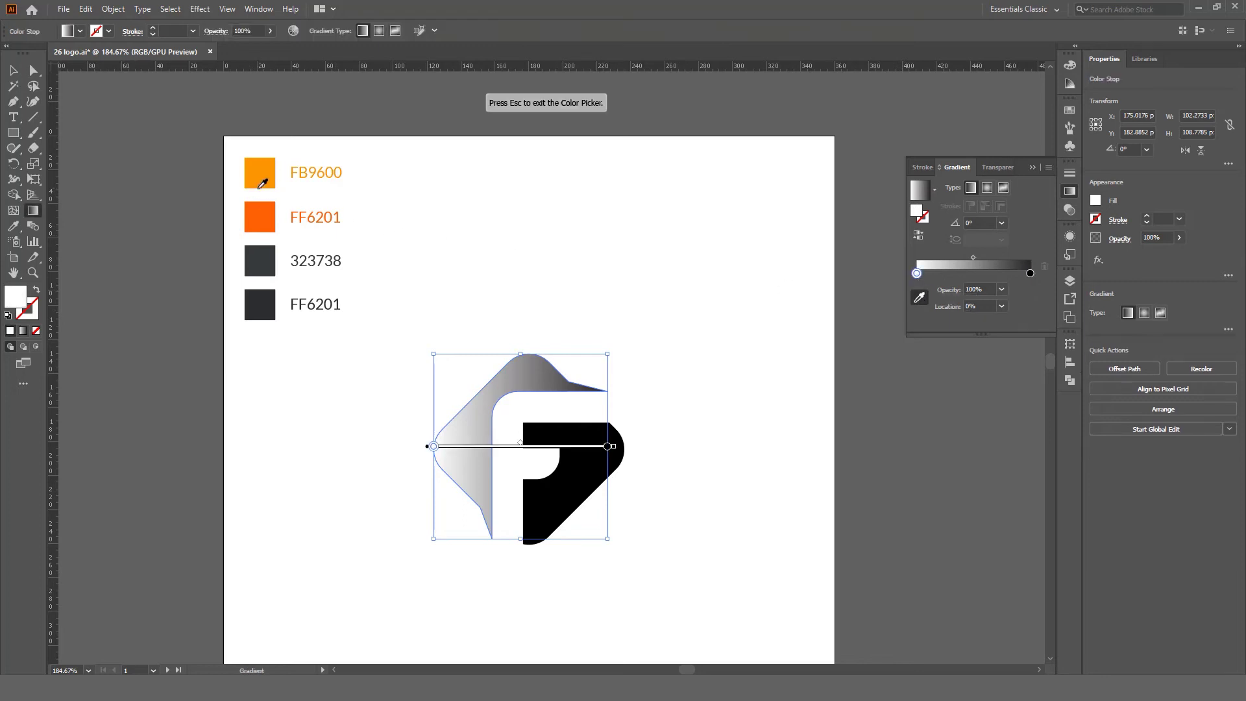
{"action": "left_click", "coordinate": [261, 173]}
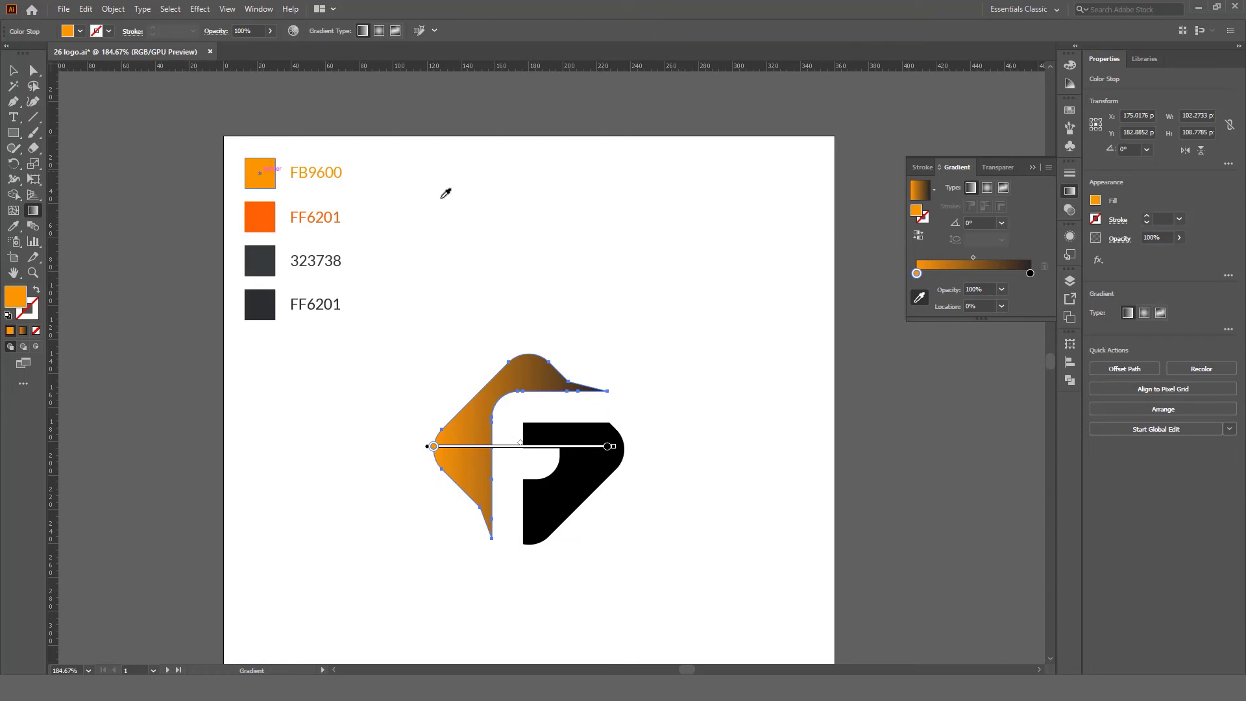
{"action": "left_click", "coordinate": [1029, 273]}
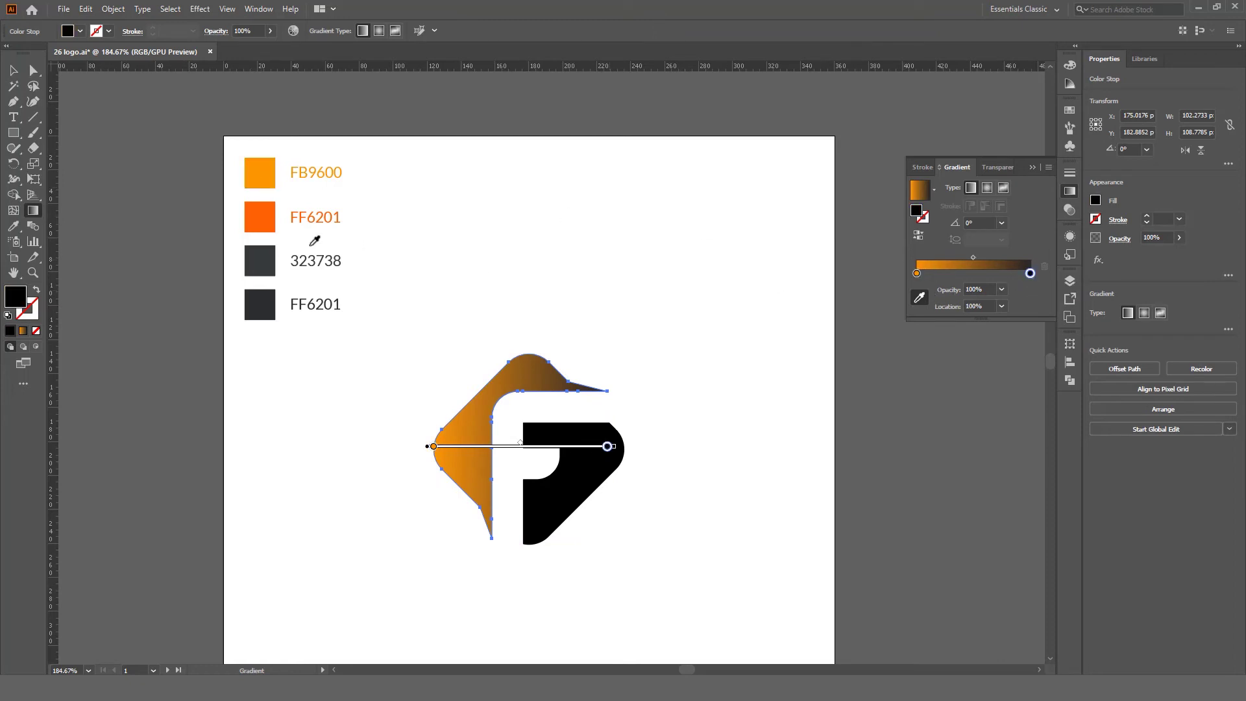
{"action": "left_click", "coordinate": [265, 215]}
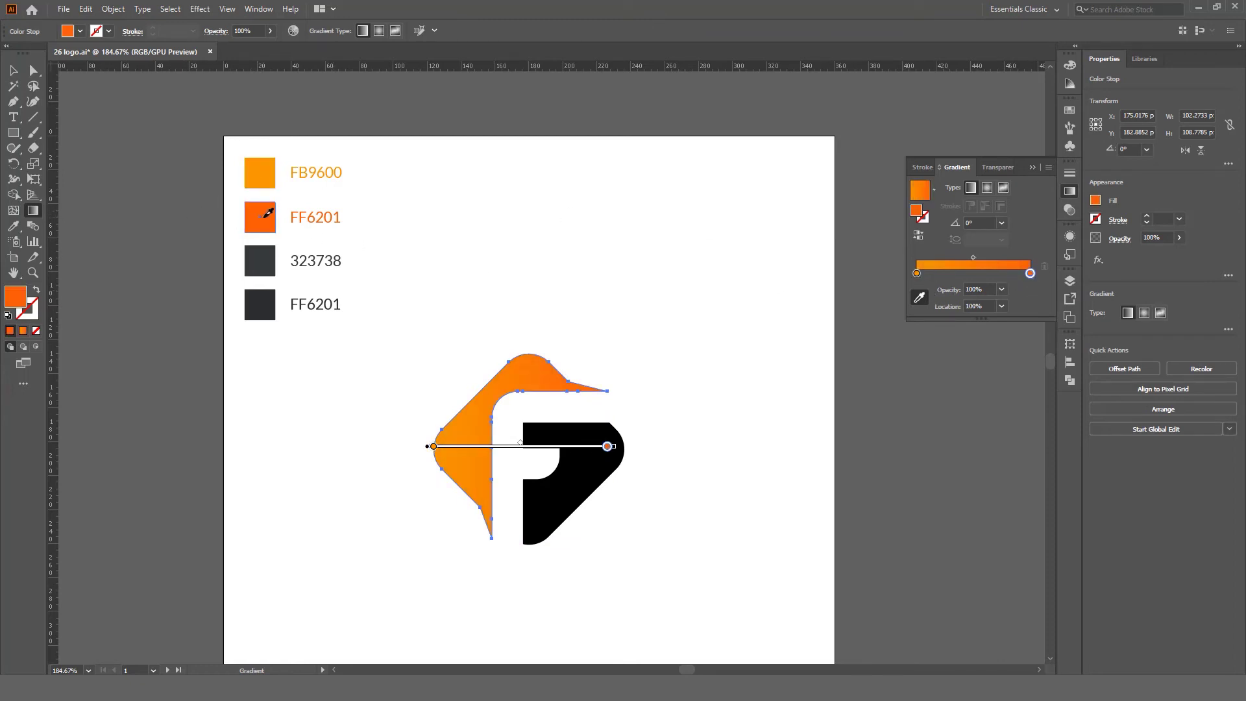
{"action": "left_click", "coordinate": [13, 70]}
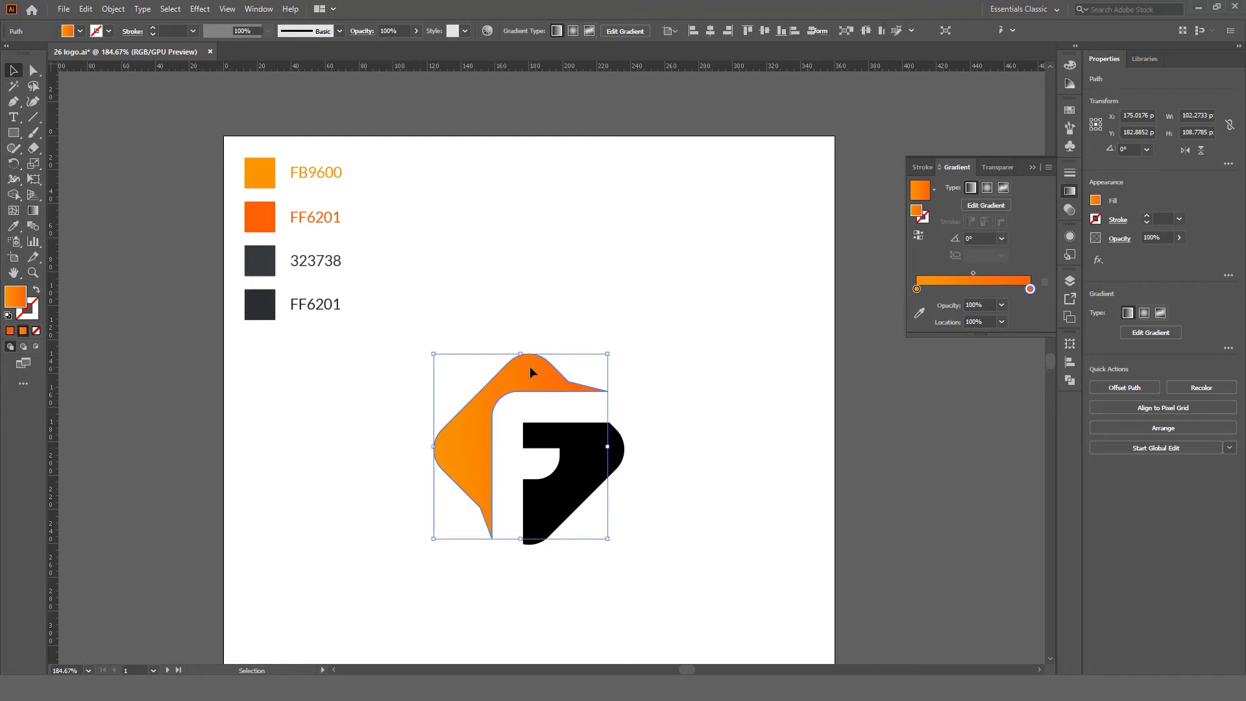
- Run the gradient top to bottom, with the light orange stop lower and the dark stop higher
{"action": "key", "text": "g"}
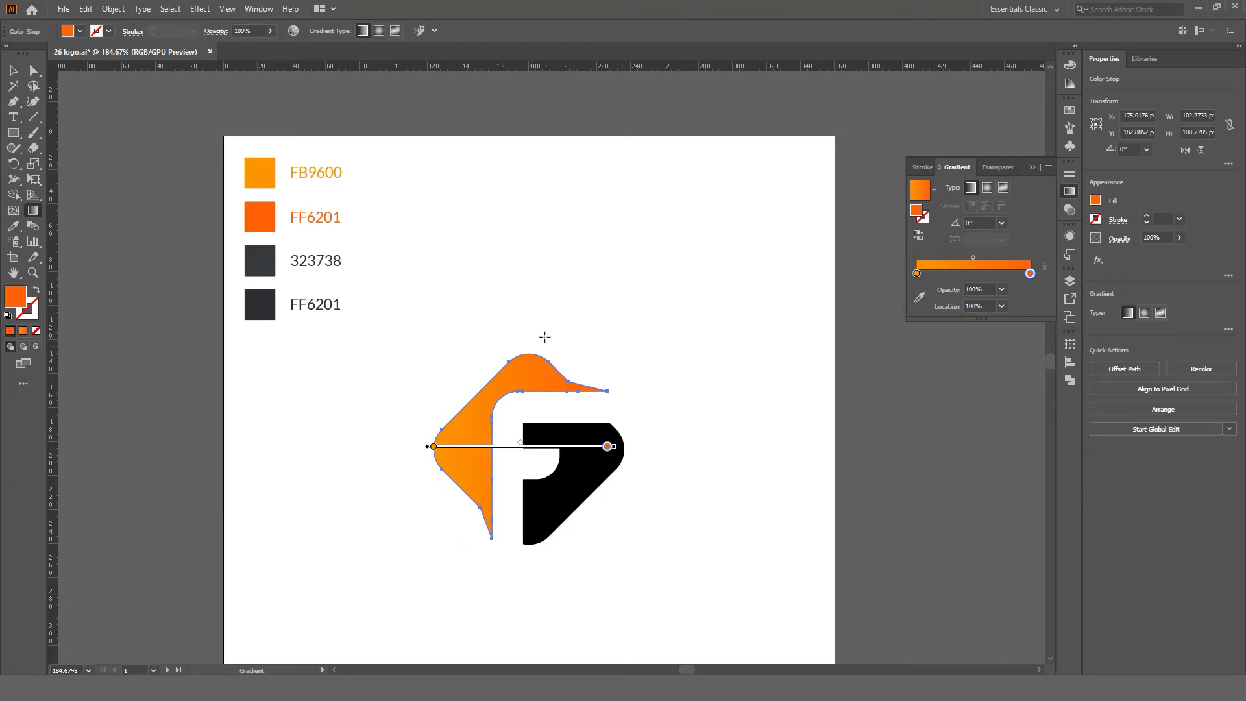
{"action": "left_click_drag", "start_coordinate": [542, 323], "coordinate": [485, 576]}
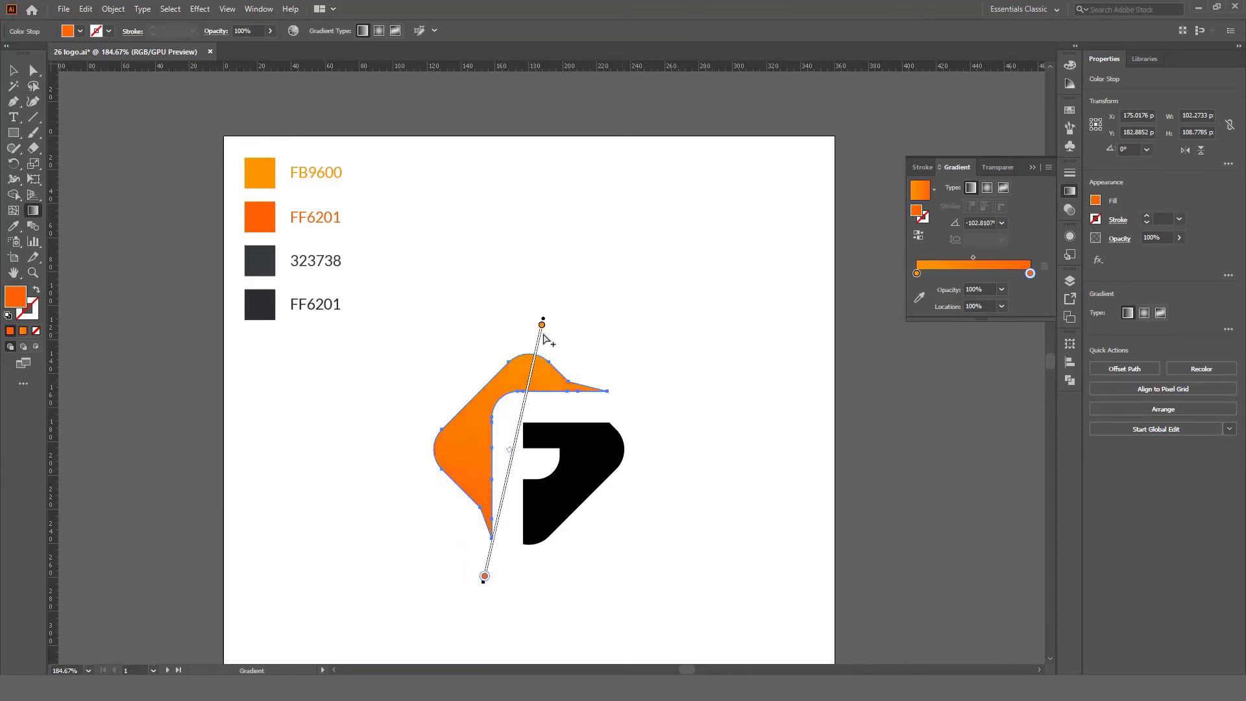
{"action": "left_click_drag", "start_coordinate": [542, 325], "coordinate": [528, 380]}
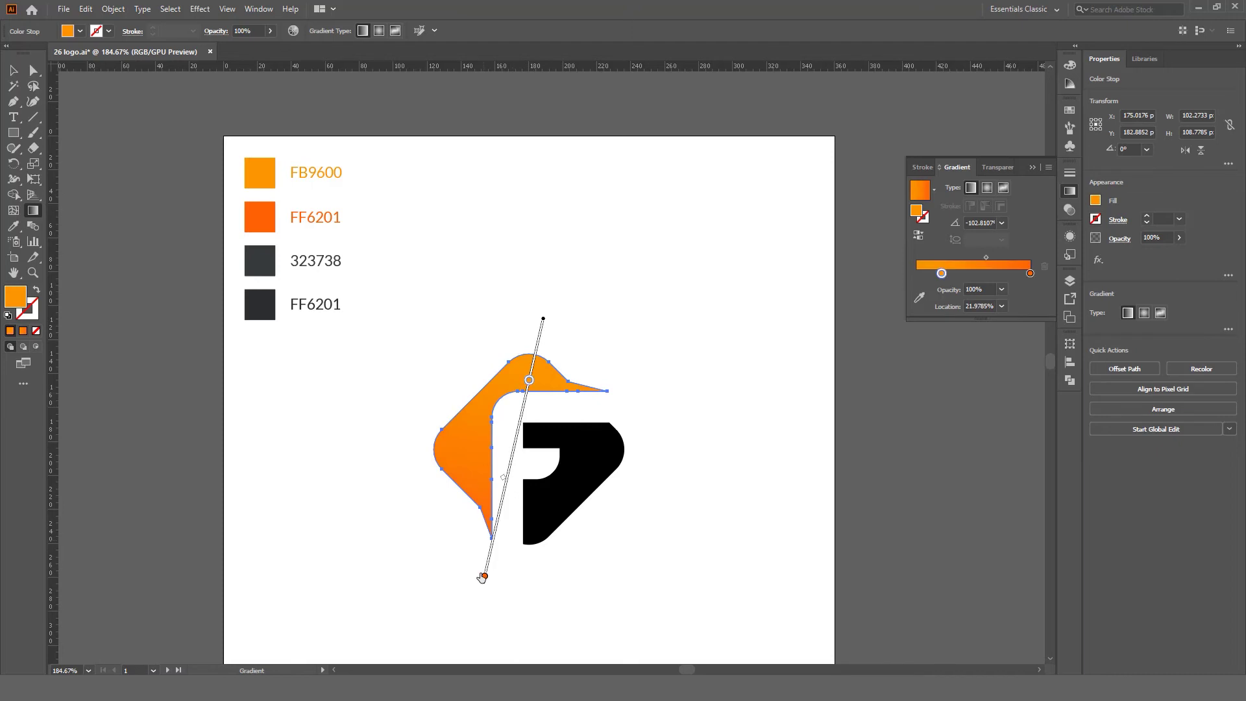
{"action": "mouse_move", "coordinate": [484, 578]}
{"action": "left_mouse_down"}
{"action": "mouse_move", "coordinate": [507, 478]}
{"action": "mouse_move", "coordinate": [495, 527]}
{"action": "left_mouse_up"}
{"action": "left_click_drag", "start_coordinate": [530, 382], "coordinate": [523, 403]}
{"action": "key", "text": "v"}
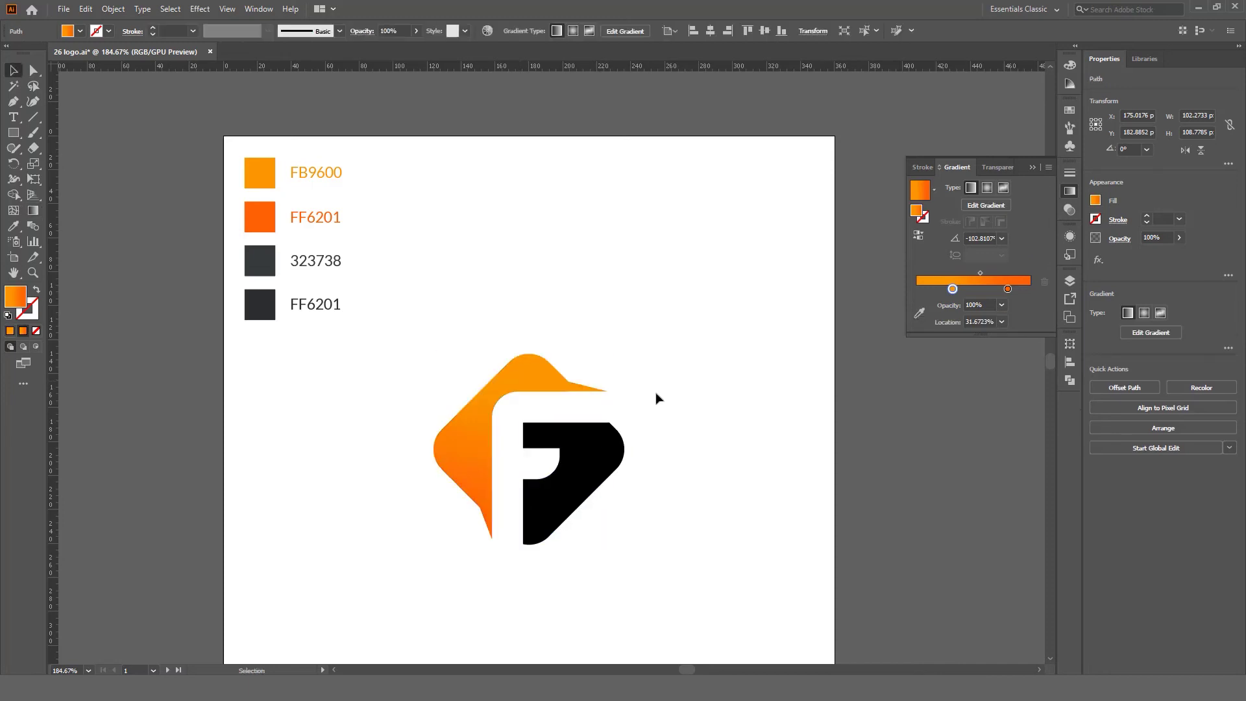
{"action": "left_click", "coordinate": [604, 448]}
- Fill the F shape with the 323738 dark grey sampled from the swatch
{"action": "left_click", "coordinate": [606, 477]}
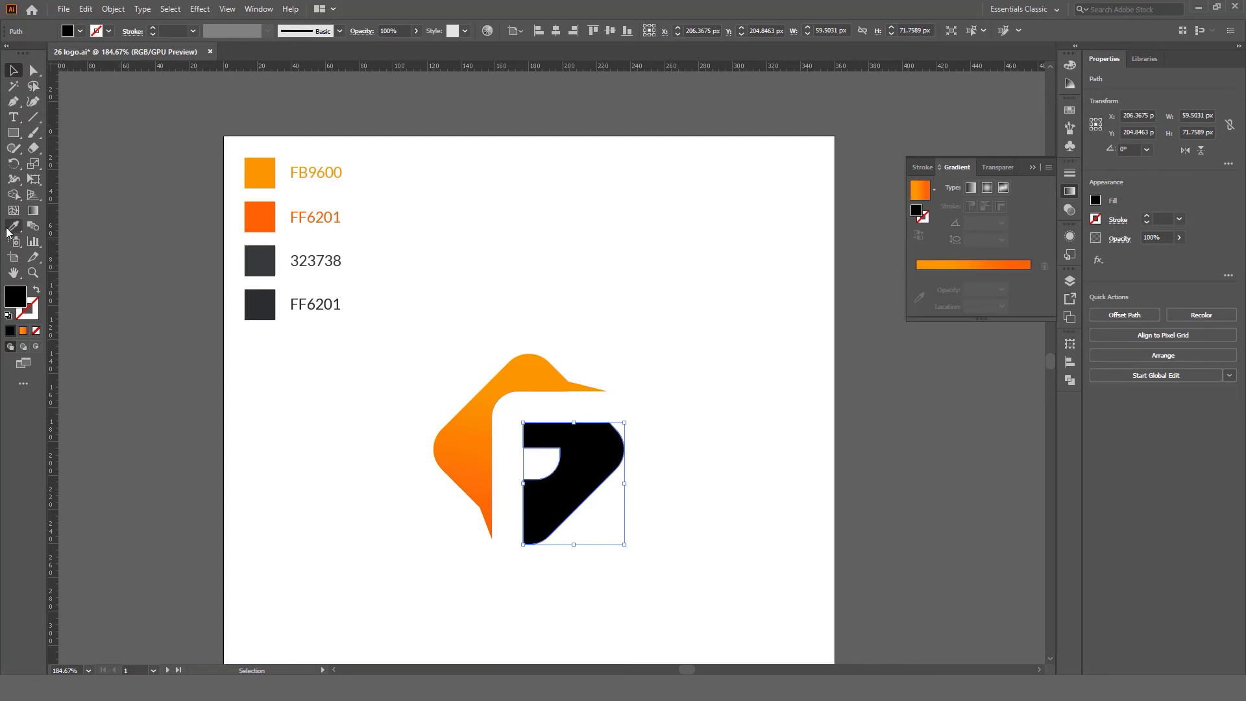
{"action": "left_click_drag", "start_coordinate": [15, 226], "coordinate": [99, 230]}
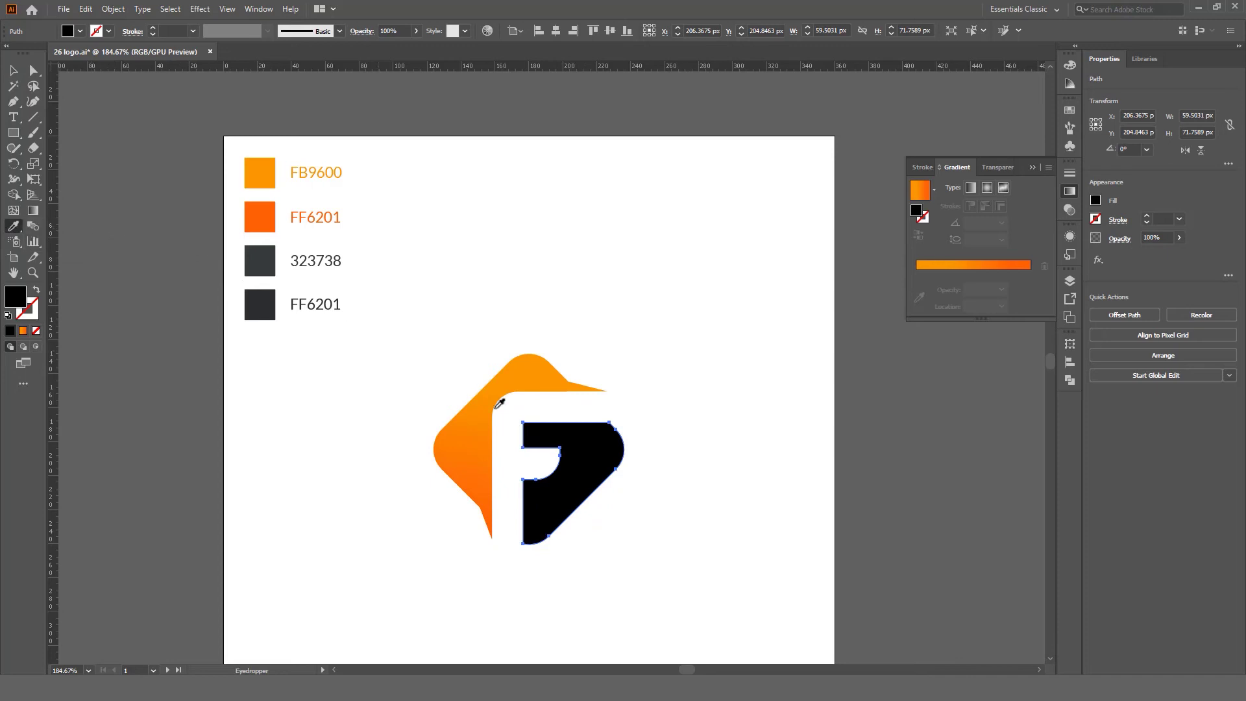
{"action": "left_click", "coordinate": [275, 258]}
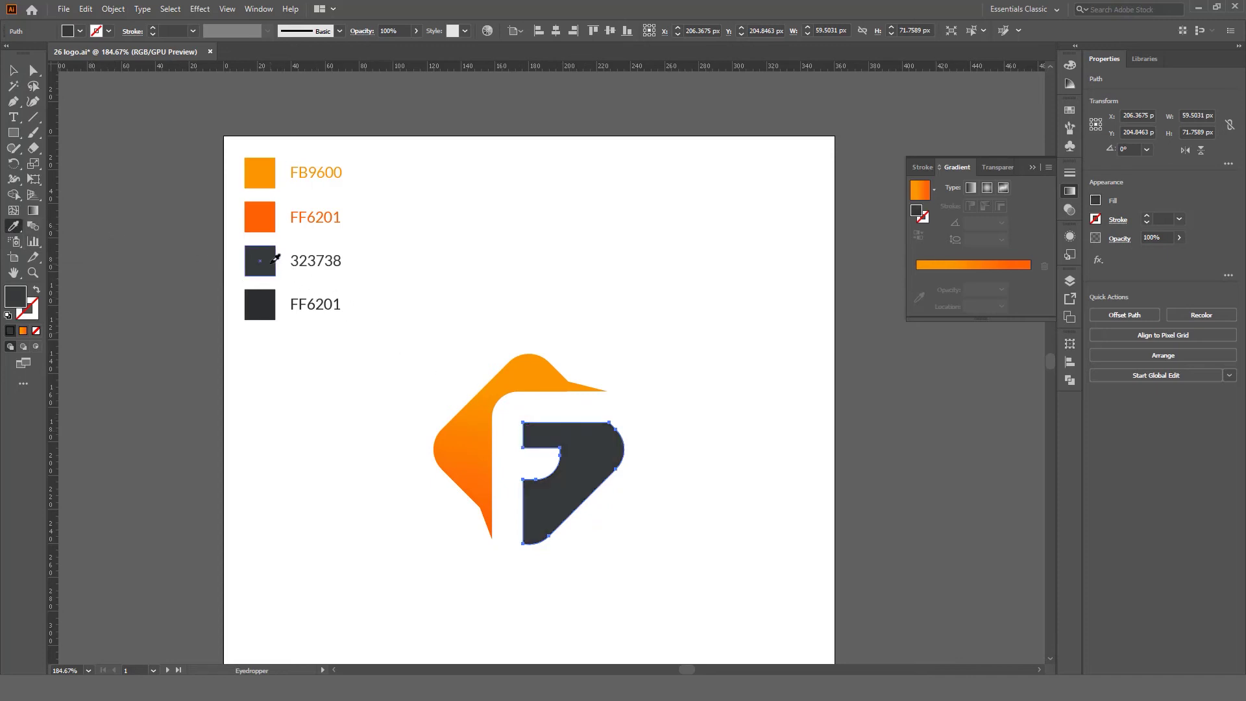
{"action": "left_click", "coordinate": [14, 70]}
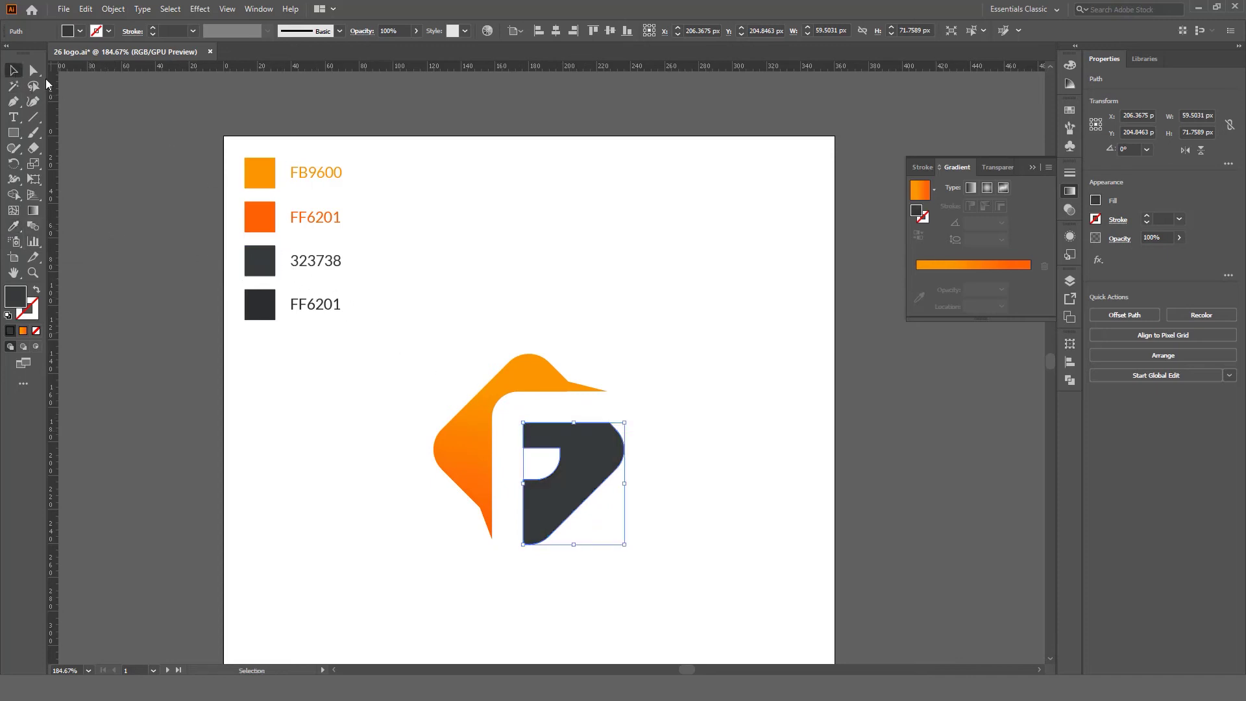
{"action": "left_click", "coordinate": [579, 290]}
- Zoom in around the logo and reselect the dark F
{"action": "mouse_move", "coordinate": [590, 367]}
{"action": "left_mouse_down"}
{"action": "mouse_move", "coordinate": [597, 405]}
{"action": "mouse_move", "coordinate": [592, 390]}
{"action": "left_mouse_up"}
{"action": "left_click_drag", "start_coordinate": [544, 352], "coordinate": [610, 422]}
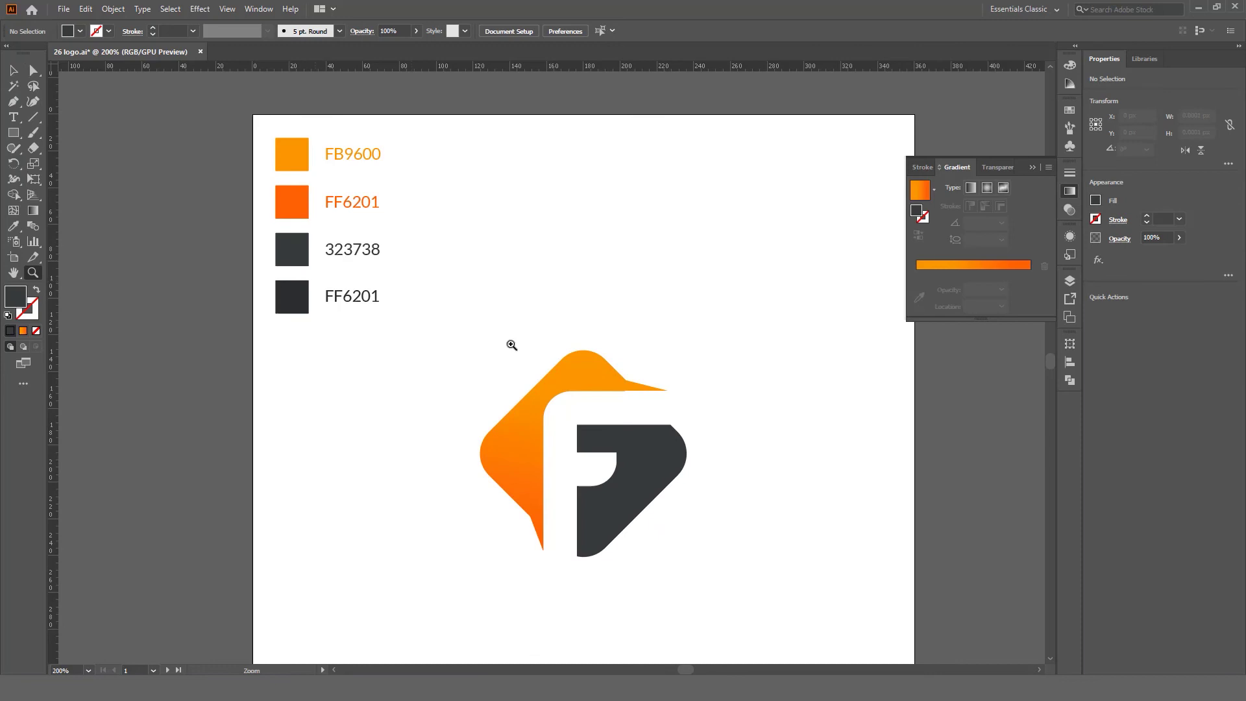
{"action": "left_click_drag", "start_coordinate": [635, 426], "coordinate": [644, 422]}
{"action": "key", "text": "v"}
{"action": "left_click", "coordinate": [661, 433]}
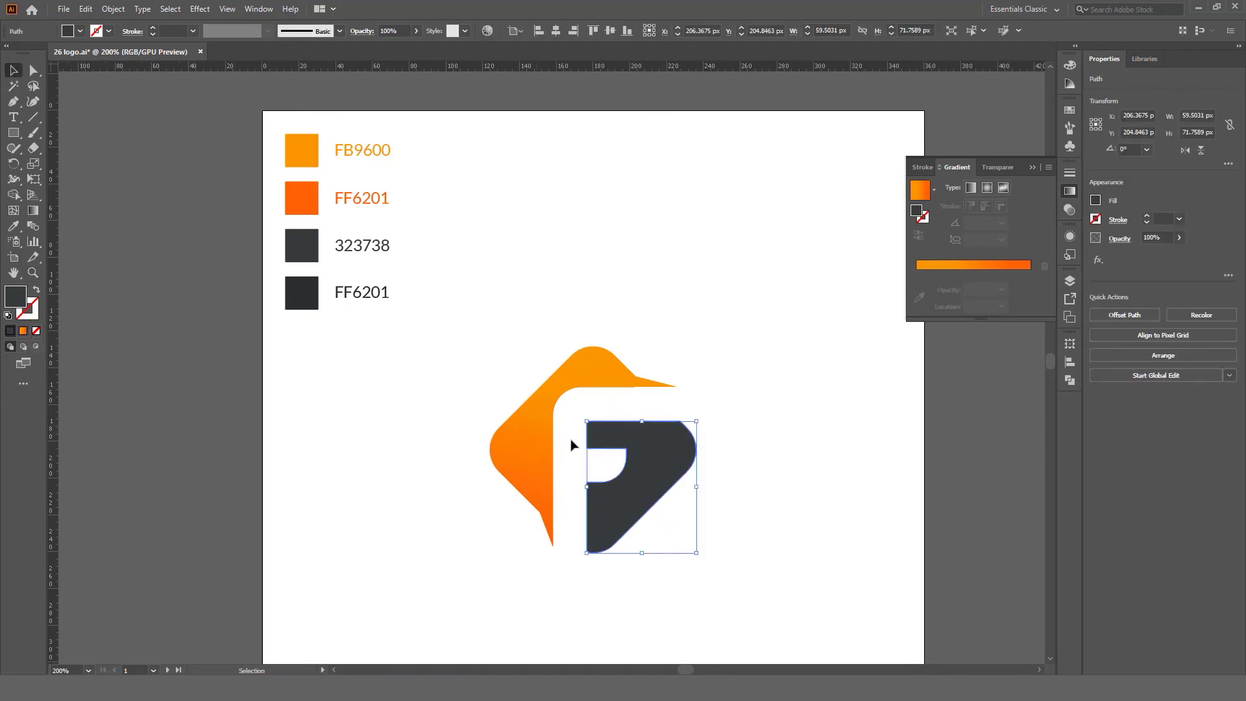
- Copy the dark F and paste it in place over the original
{"action": "key", "text": "z"}
{"action": "left_click", "coordinate": [607, 442]}
{"action": "key", "text": "v"}
{"action": "left_click", "coordinate": [93, 10]}
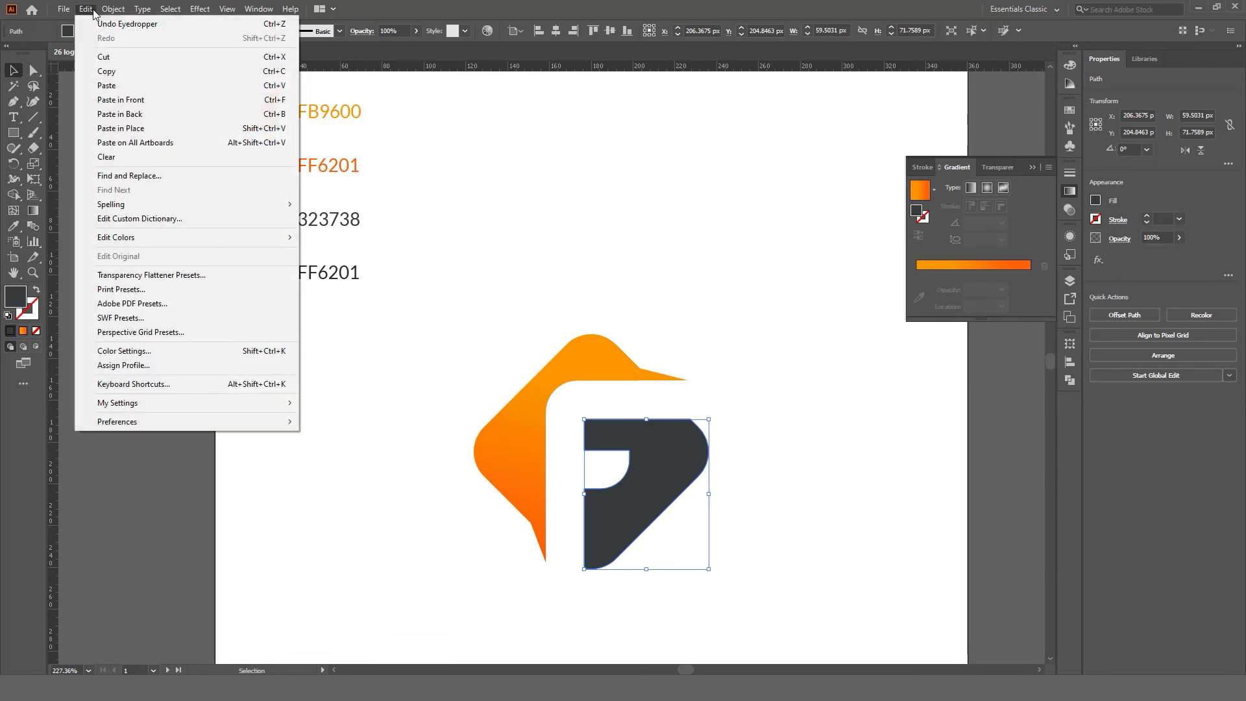
{"action": "left_click", "coordinate": [109, 72]}
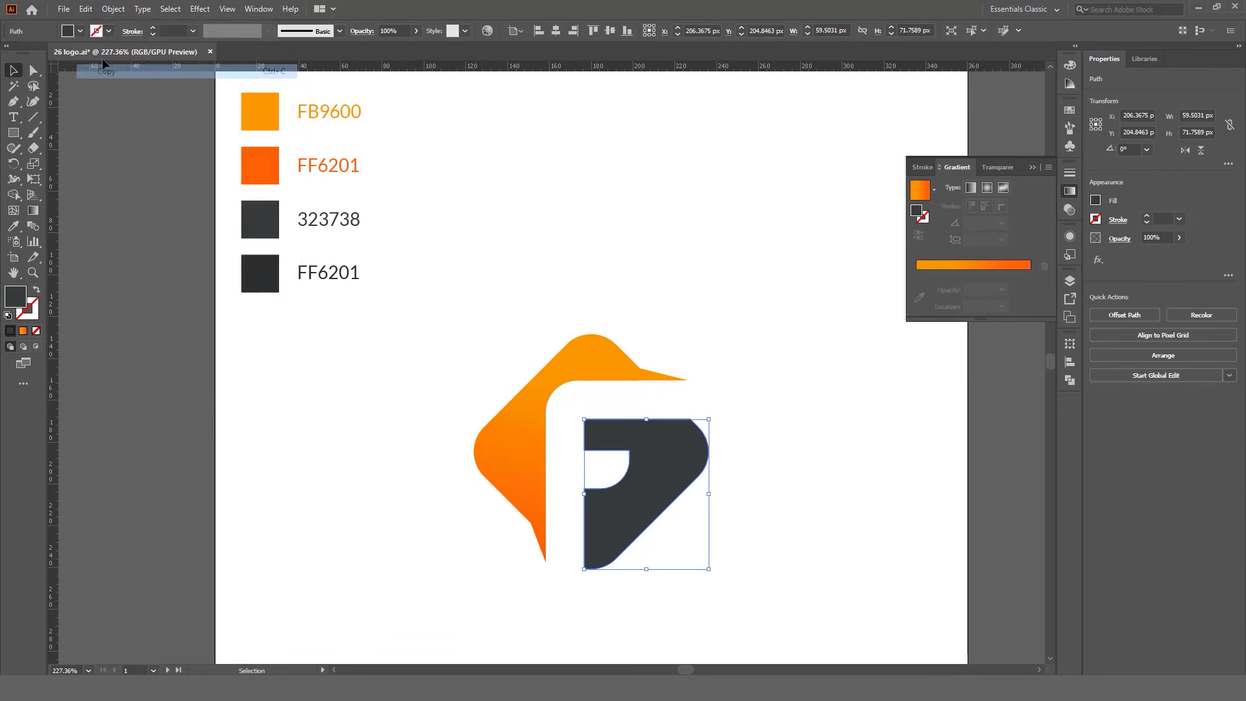
{"action": "left_click", "coordinate": [88, 12]}
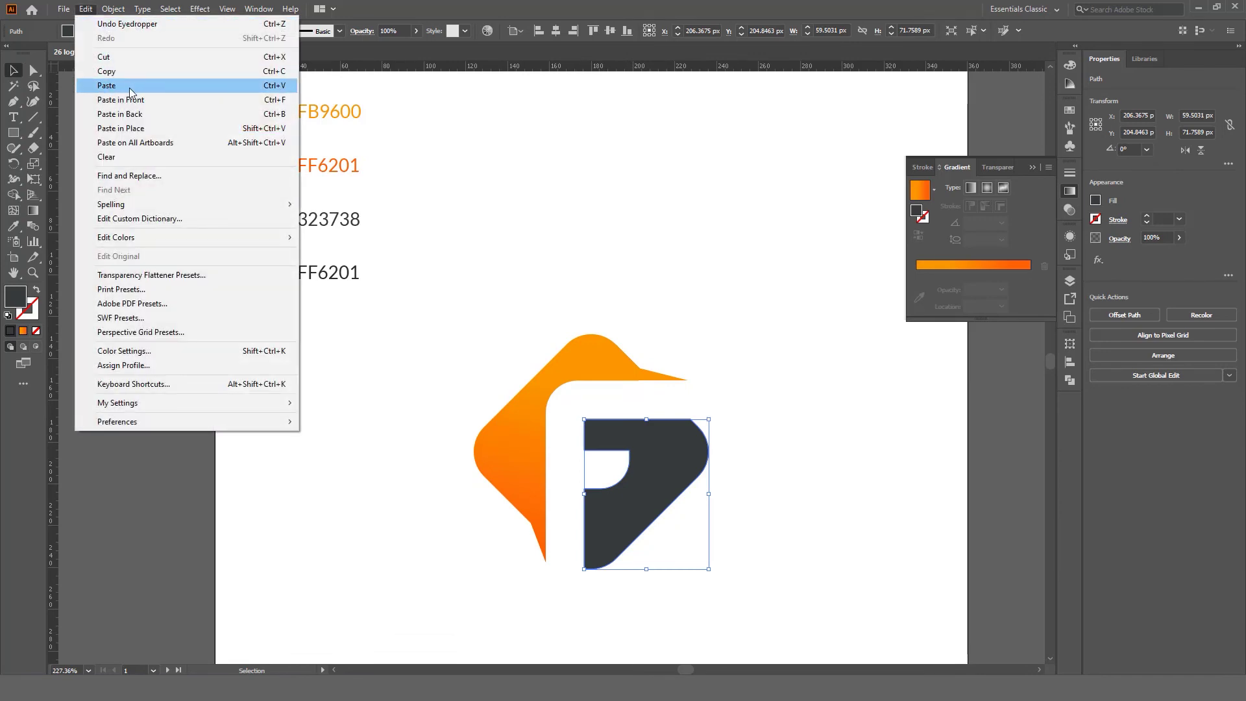
{"action": "left_click", "coordinate": [142, 130]}
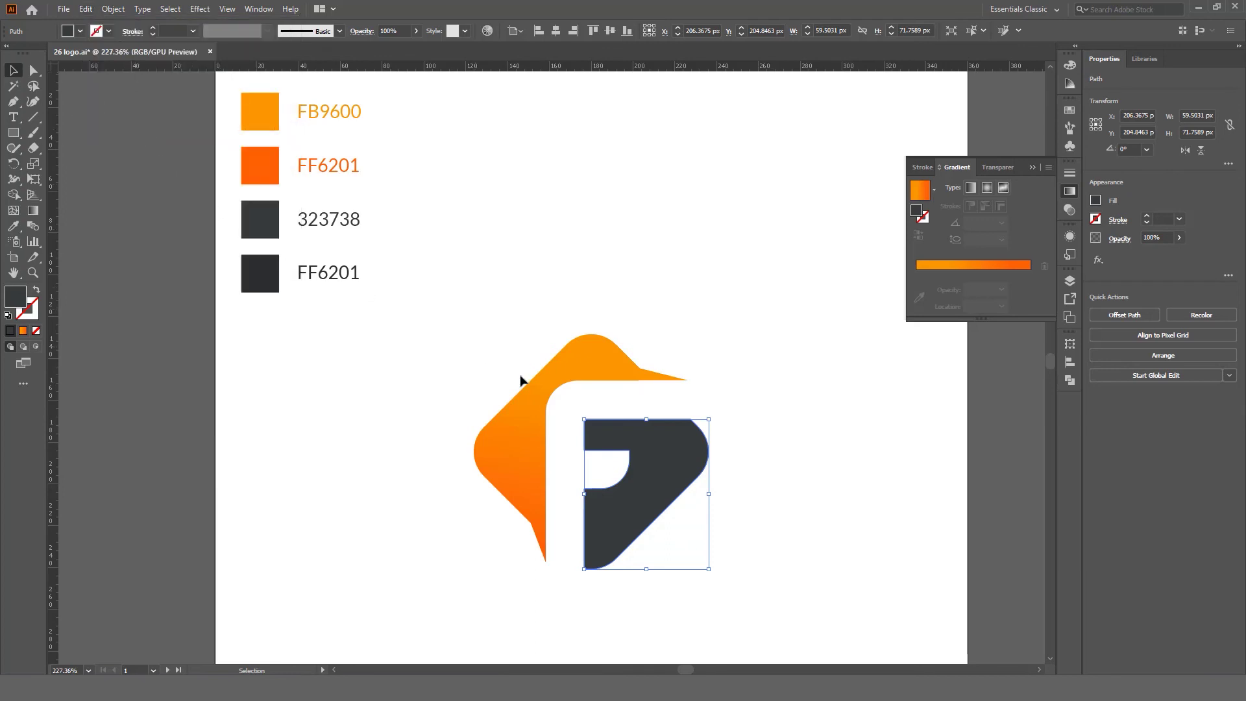
- Offset the F copy slightly down and to the right
{"action": "mouse_move", "coordinate": [620, 431]}
{"action": "left_mouse_down"}
{"action": "mouse_move", "coordinate": [628, 443]}
{"action": "mouse_move", "coordinate": [626, 431]}
{"action": "left_mouse_up"}
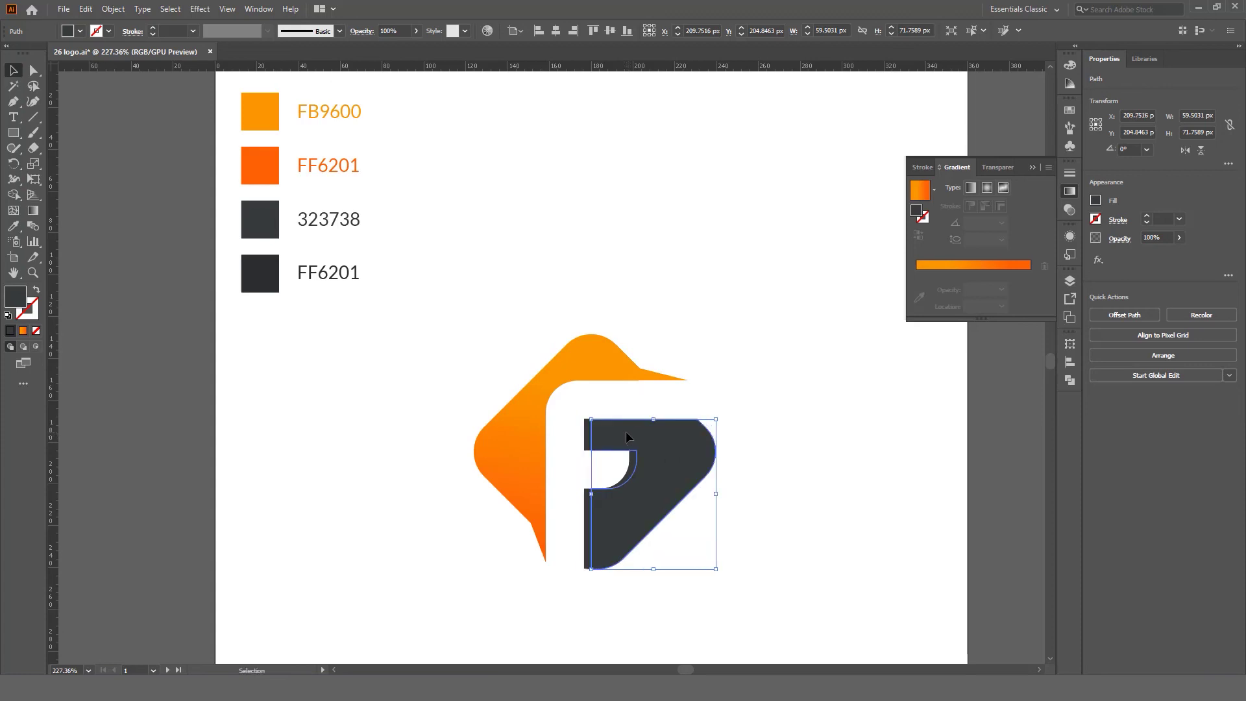
{"action": "key", "text": "Down"}
{"action": "key", "text": "Down"}
{"action": "key", "text": "Left"}
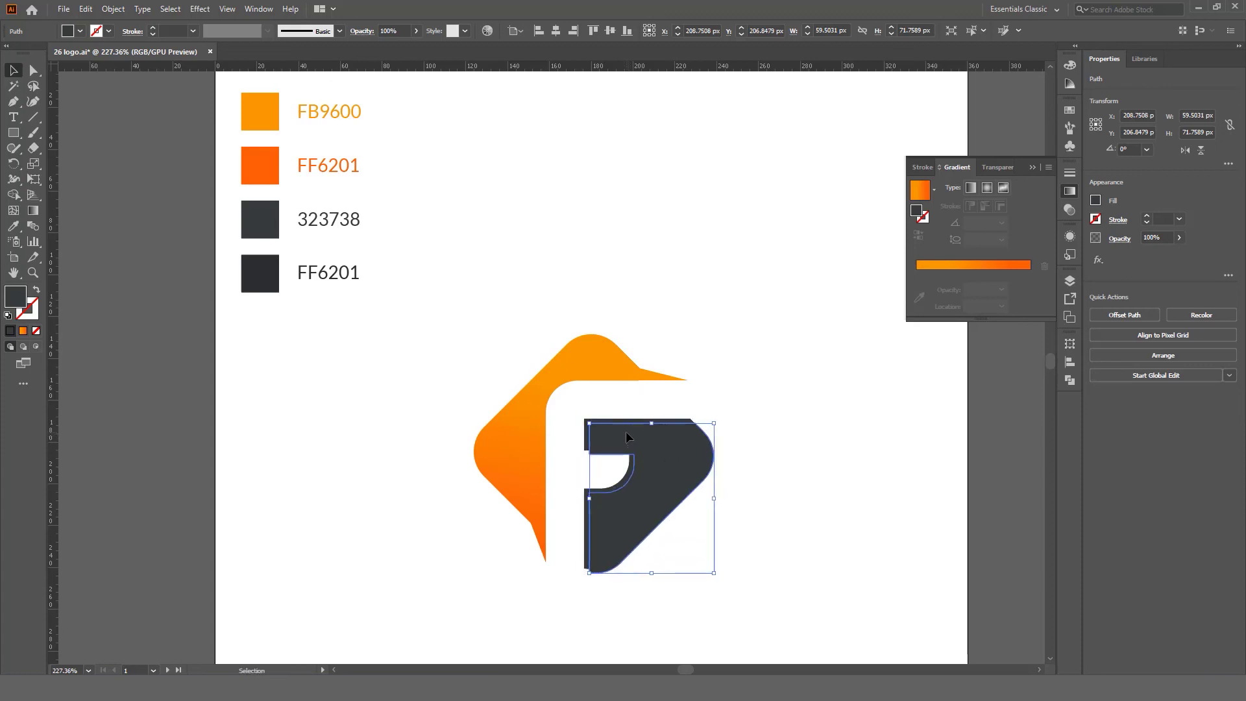
{"action": "key", "text": "Down"}
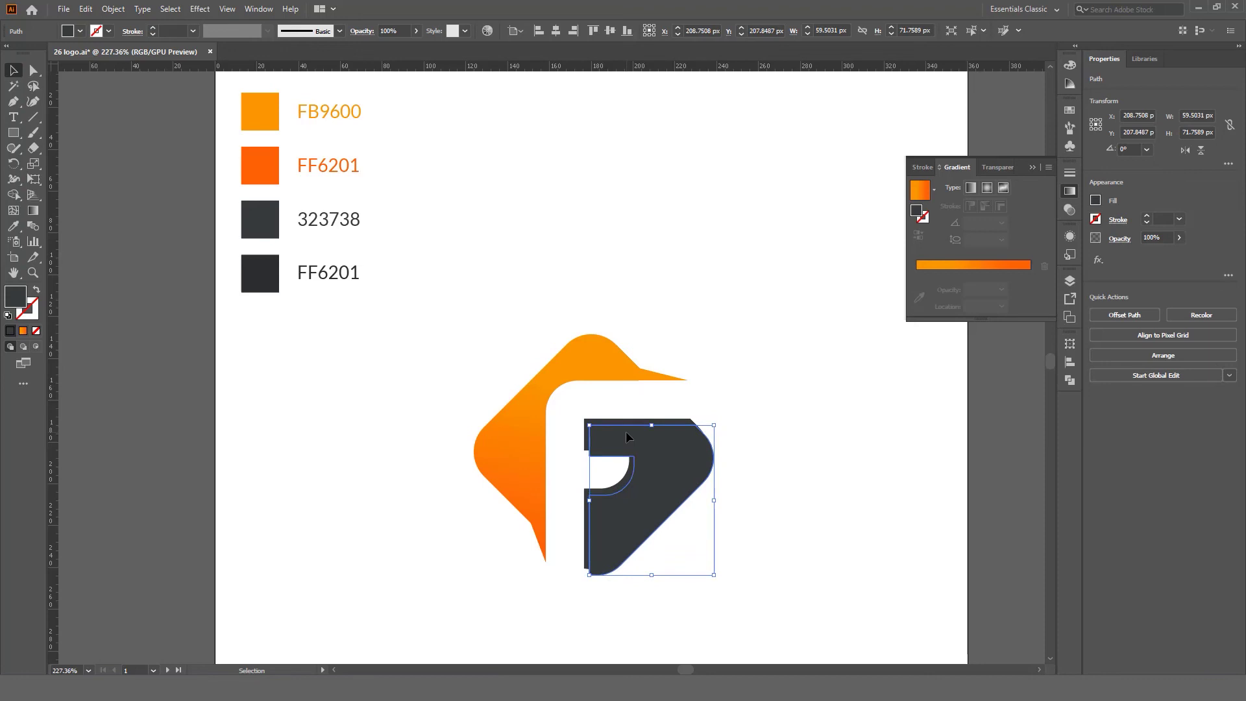
- Merge both F shapes' lower-right slivers and top strip using the Shape Builder
{"action": "left_click_drag", "start_coordinate": [788, 455], "coordinate": [564, 555]}
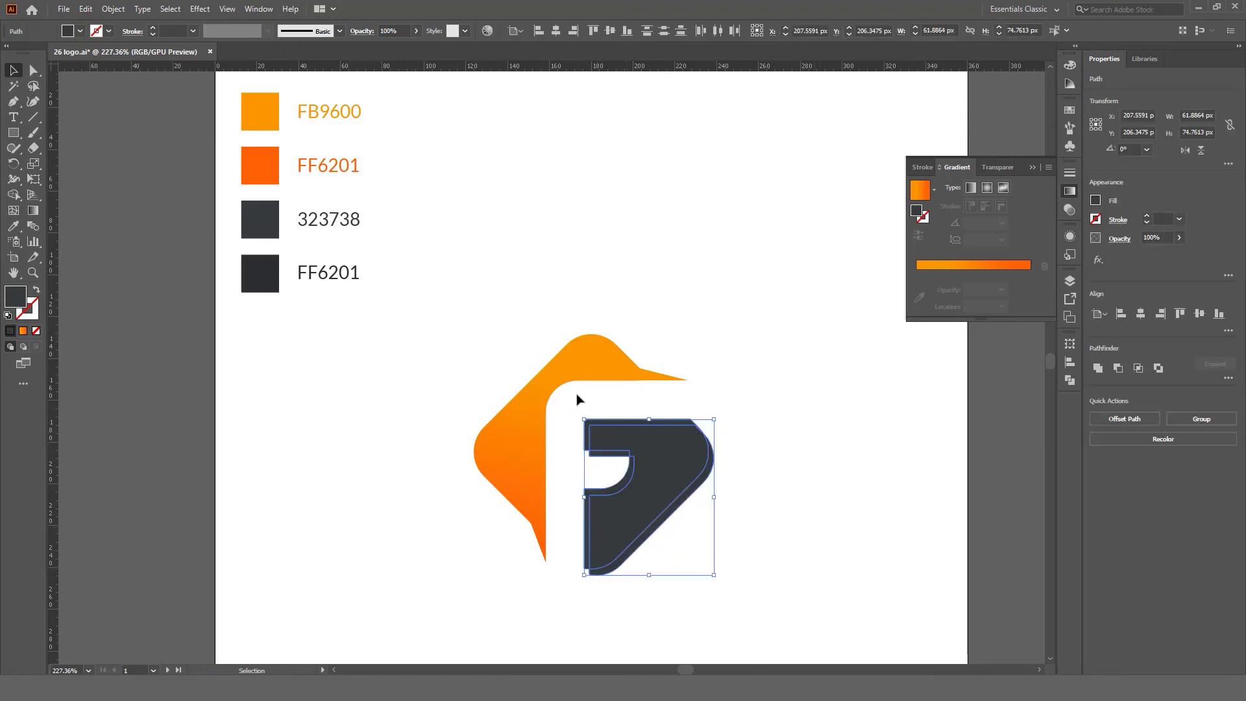
{"action": "left_click_drag", "start_coordinate": [14, 195], "coordinate": [64, 199]}
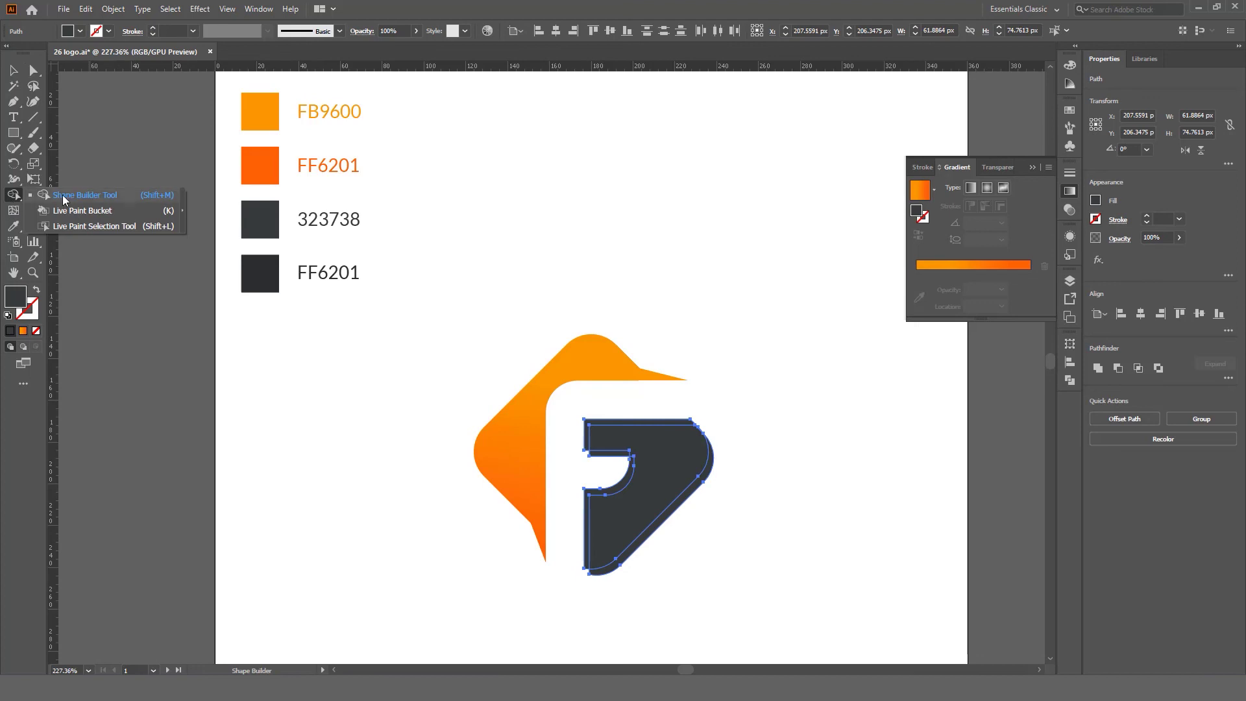
{"action": "left_click", "coordinate": [76, 199]}
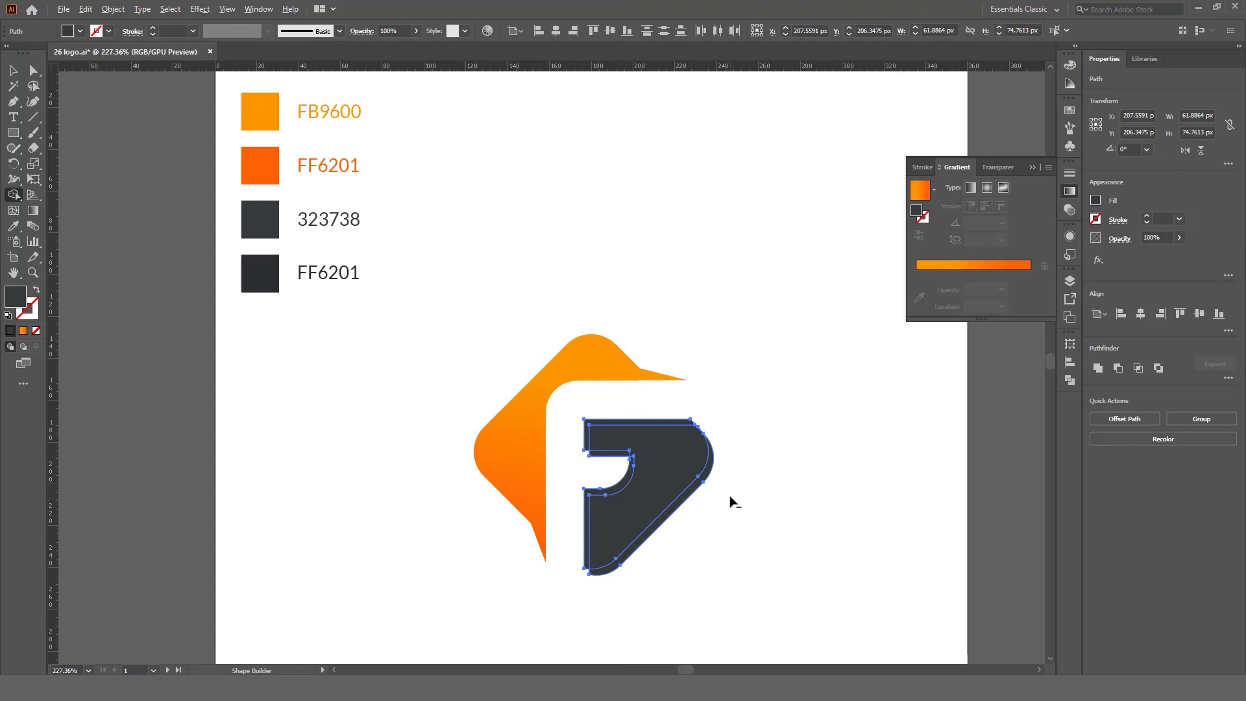
{"action": "left_click_drag", "start_coordinate": [736, 464], "coordinate": [710, 480]}
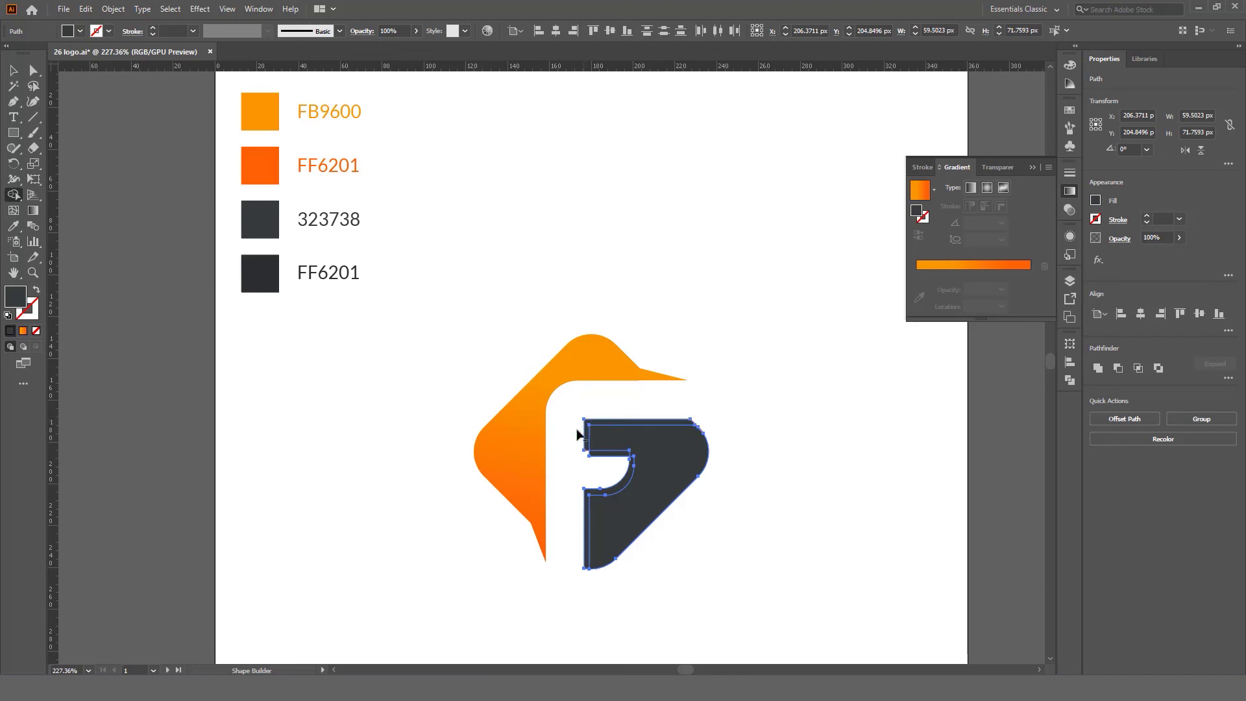
{"action": "left_click_drag", "start_coordinate": [601, 466], "coordinate": [628, 458]}
- Fill the back F with the darker bottom swatch colour
{"action": "left_click", "coordinate": [14, 71]}
{"action": "left_click", "coordinate": [681, 224]}
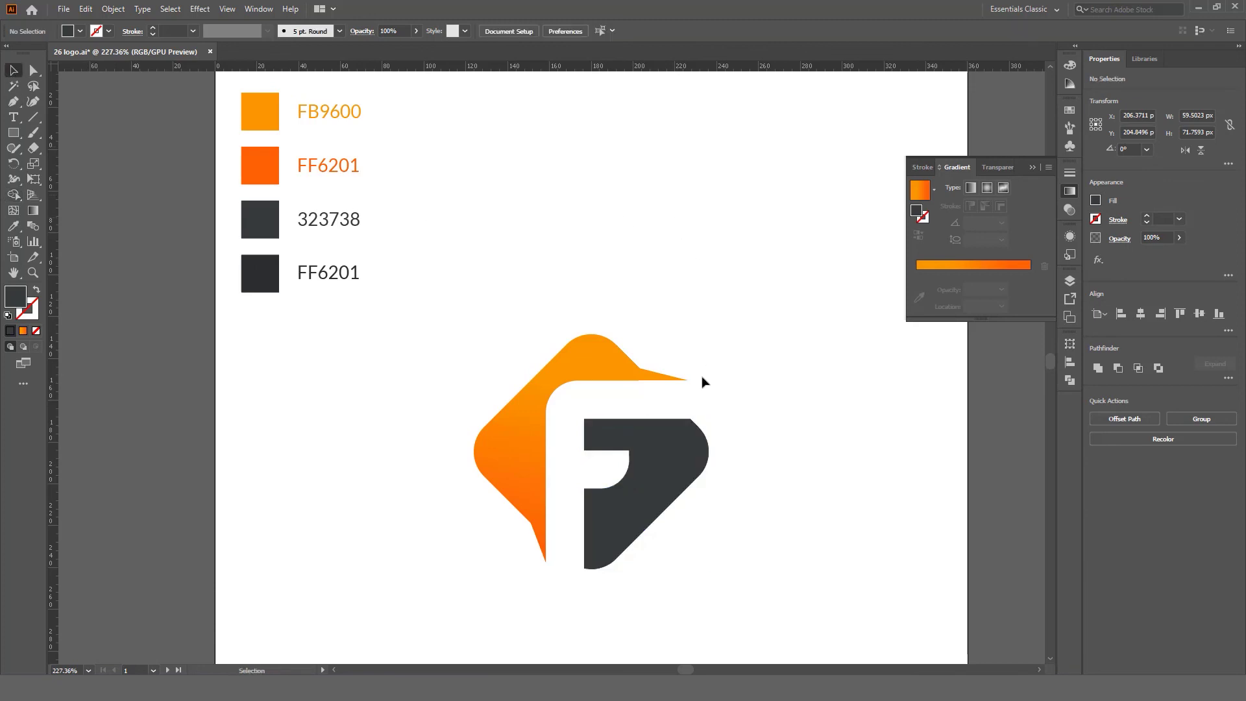
{"action": "left_click", "coordinate": [675, 459]}
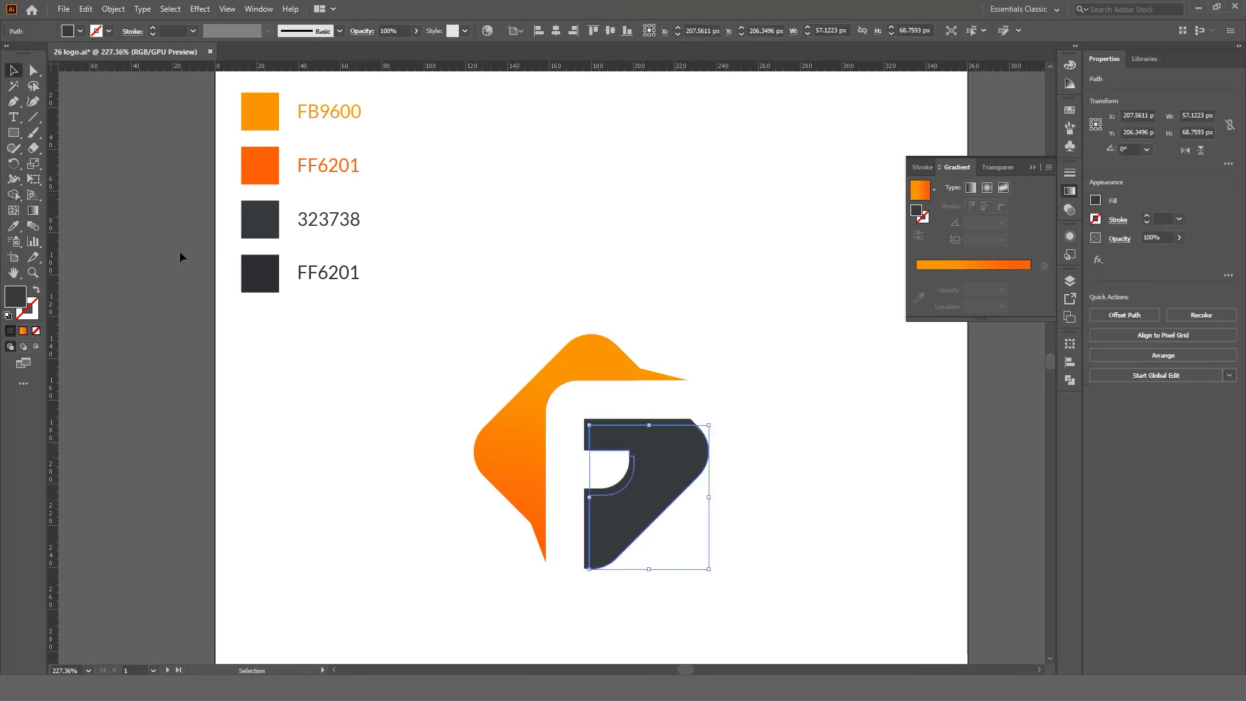
{"action": "key", "text": "i"}
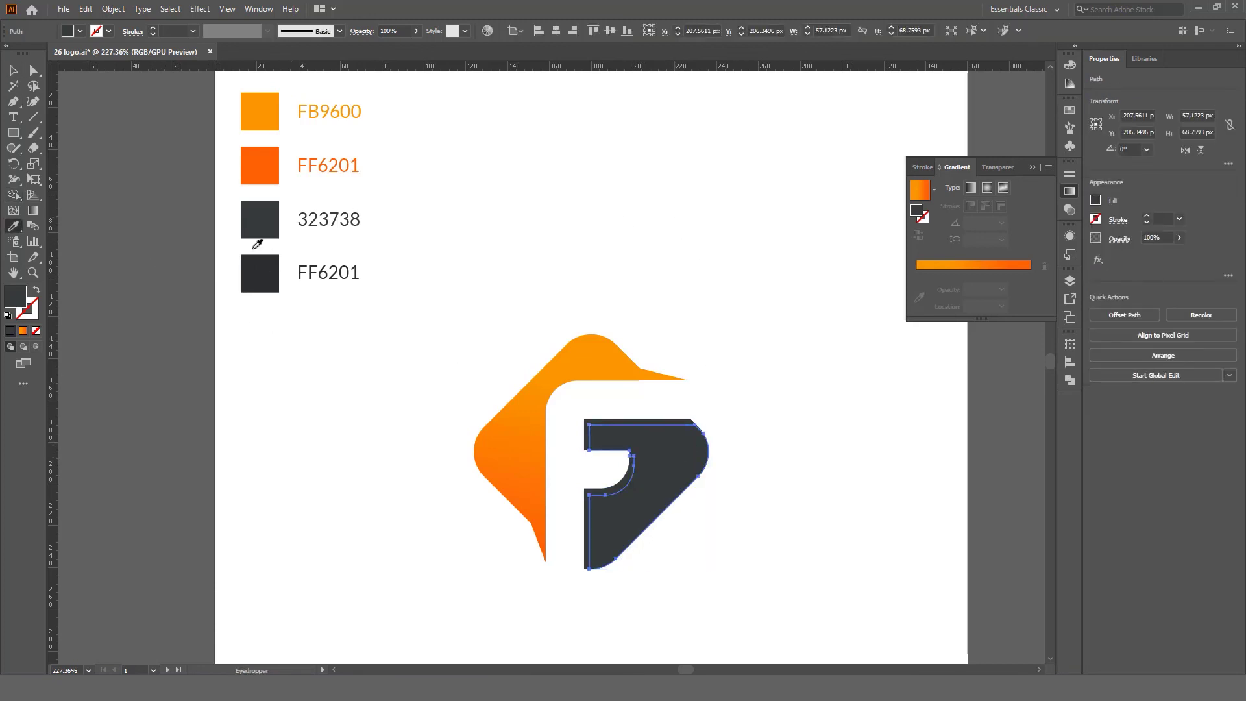
{"action": "left_click", "coordinate": [261, 274]}
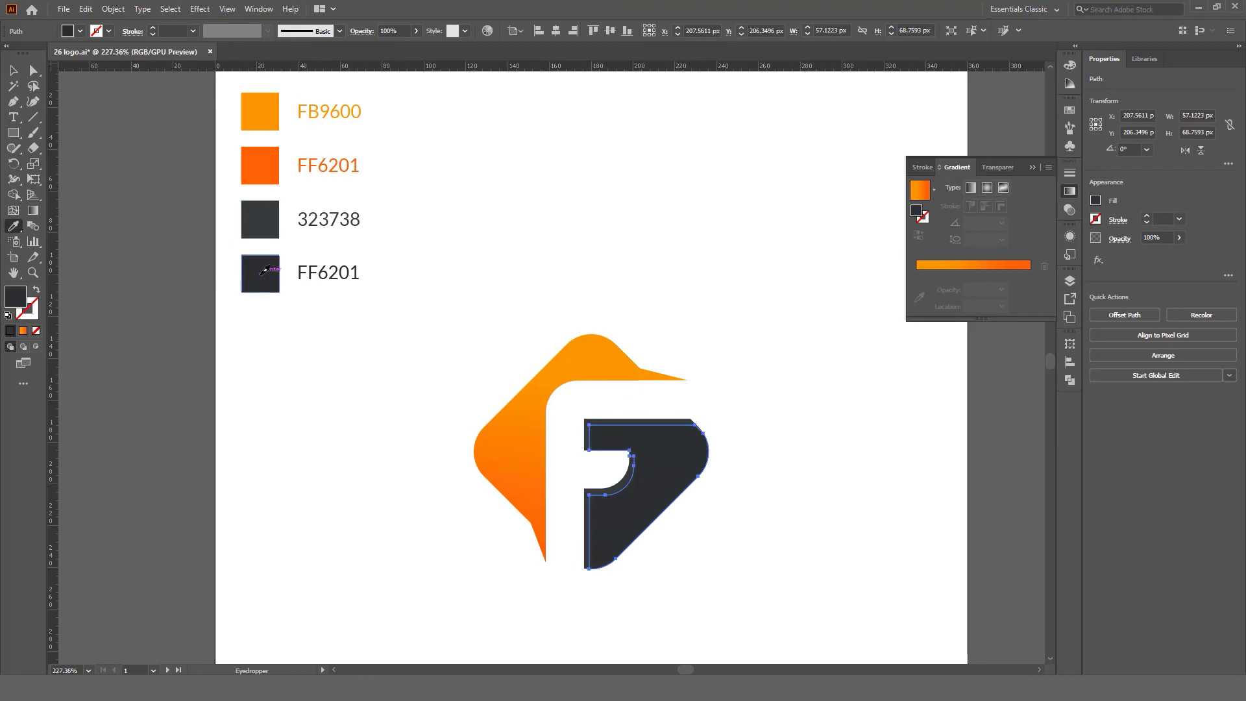
{"action": "left_click", "coordinate": [15, 71]}
- Fill the front F with the 323738 grey swatch
{"action": "left_click", "coordinate": [753, 337]}
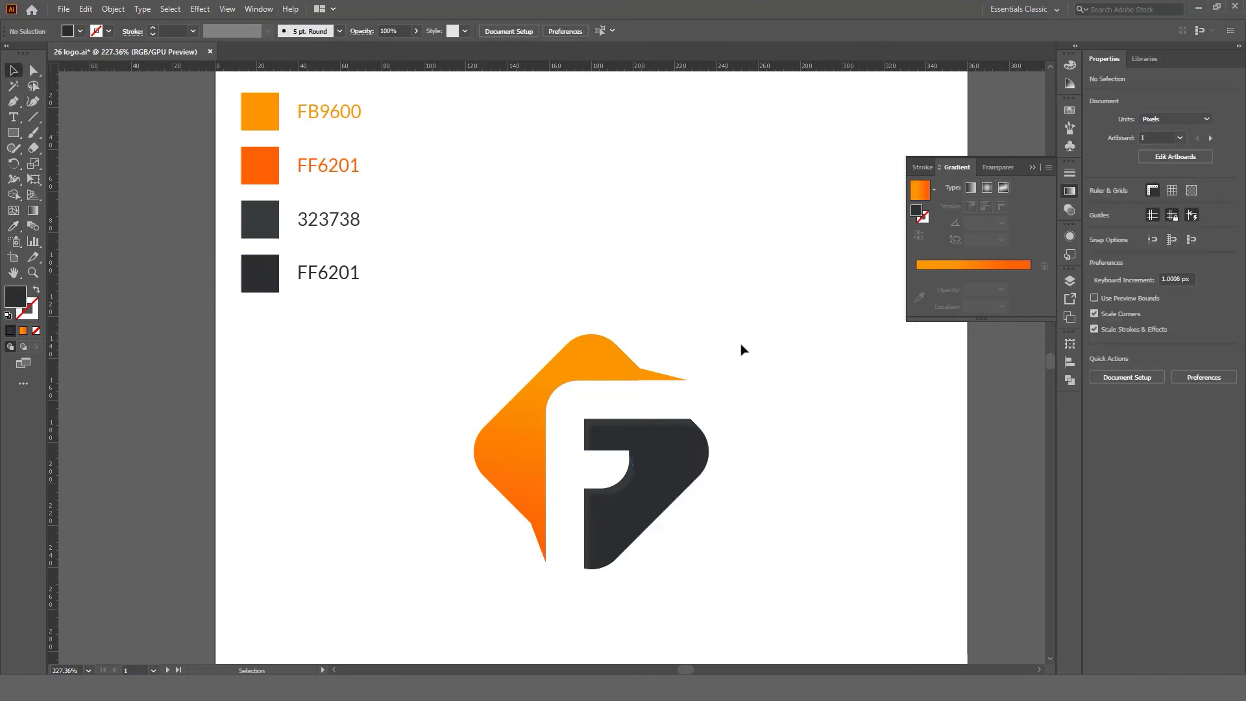
{"action": "left_click", "coordinate": [654, 424]}
{"action": "key", "text": "i"}
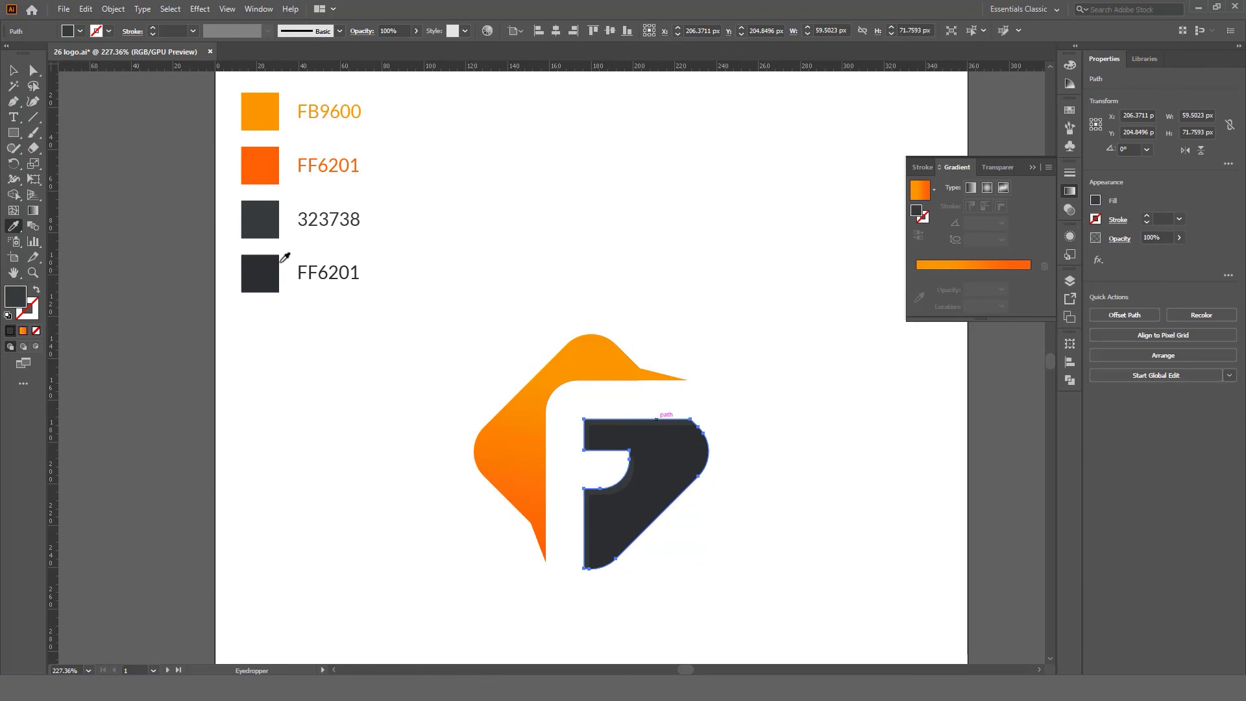
{"action": "left_click", "coordinate": [283, 261]}
{"action": "key", "text": "v"}
{"action": "left_click", "coordinate": [655, 433]}
{"action": "key", "text": "i"}
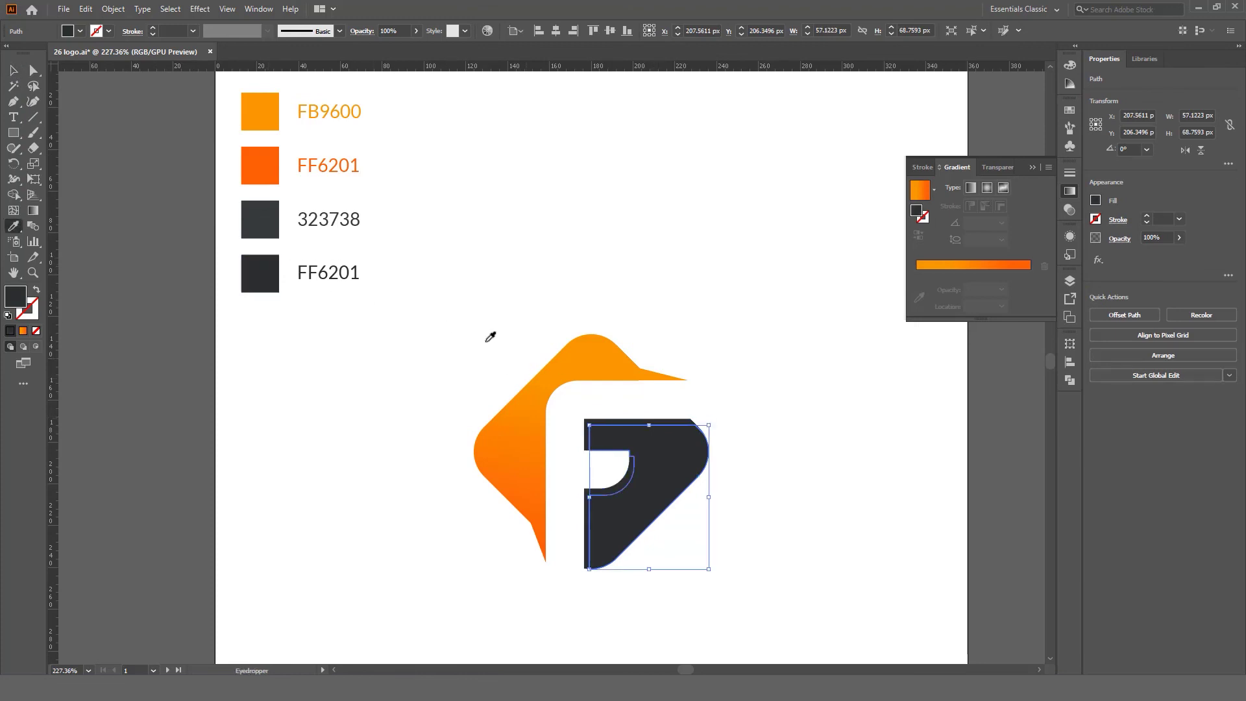
{"action": "left_click", "coordinate": [263, 215]}
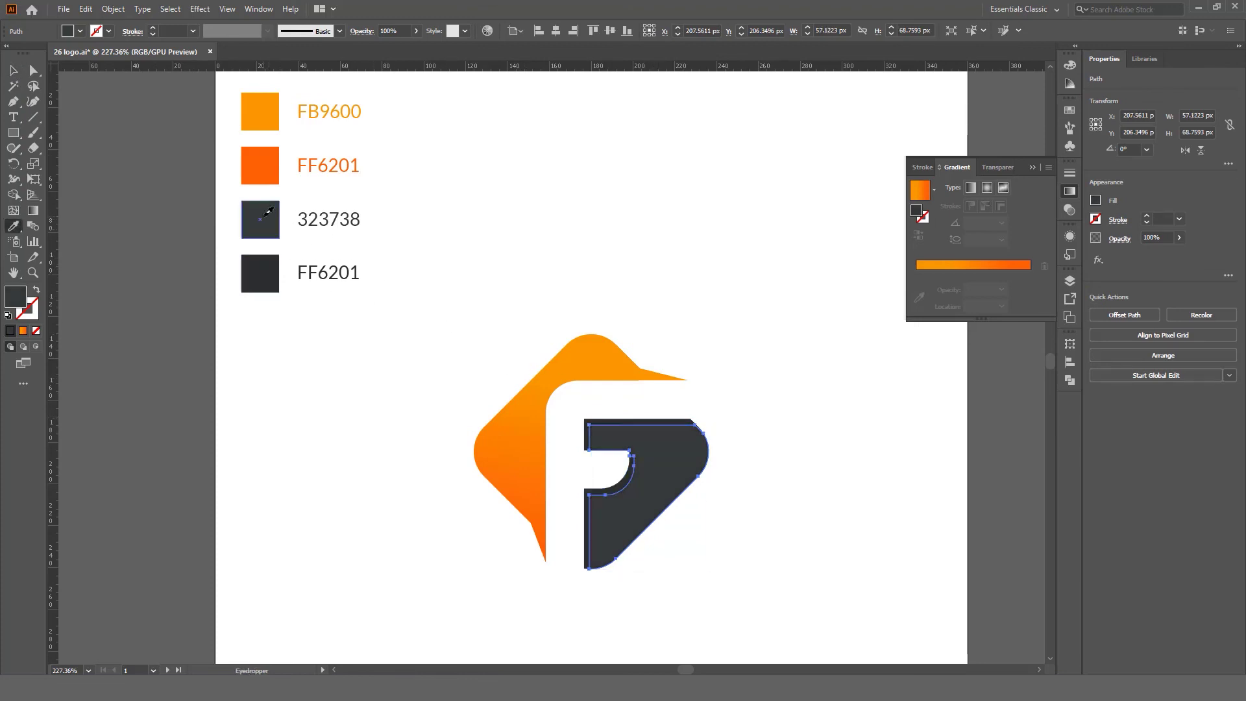
{"action": "left_click", "coordinate": [451, 335], "text": "ctrl"}
{"action": "key", "text": "z"}
{"action": "left_click", "coordinate": [712, 452]}
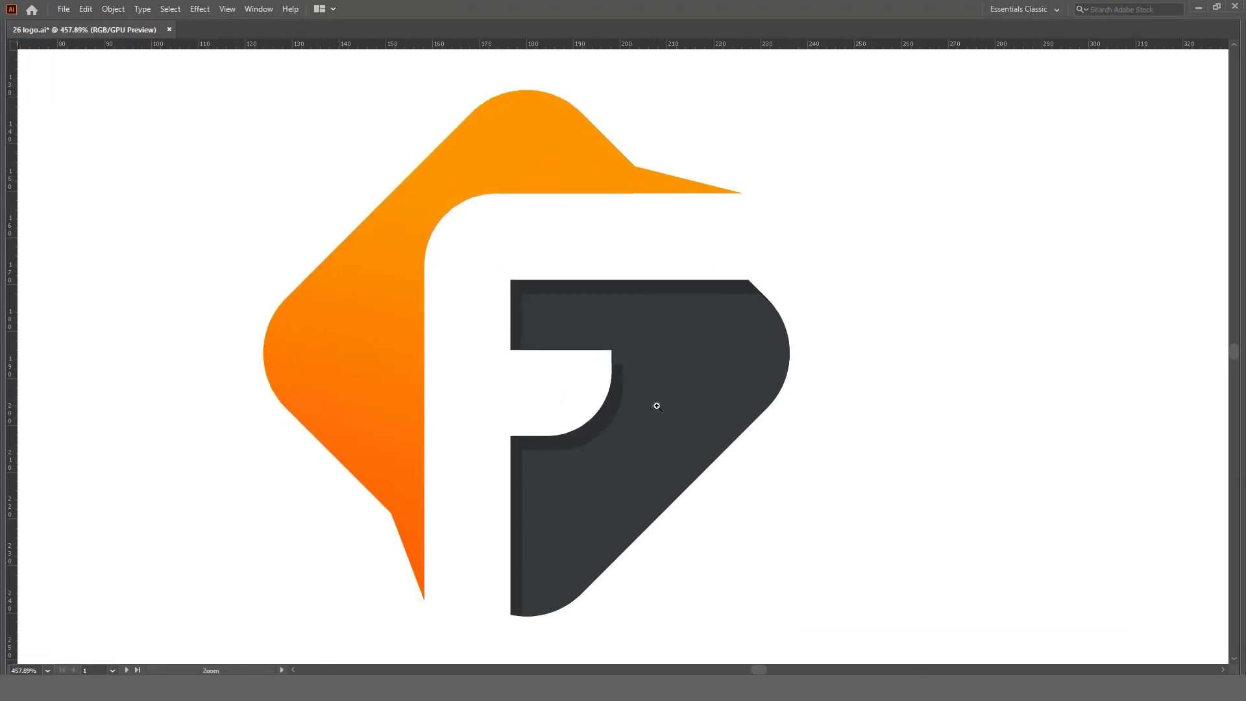